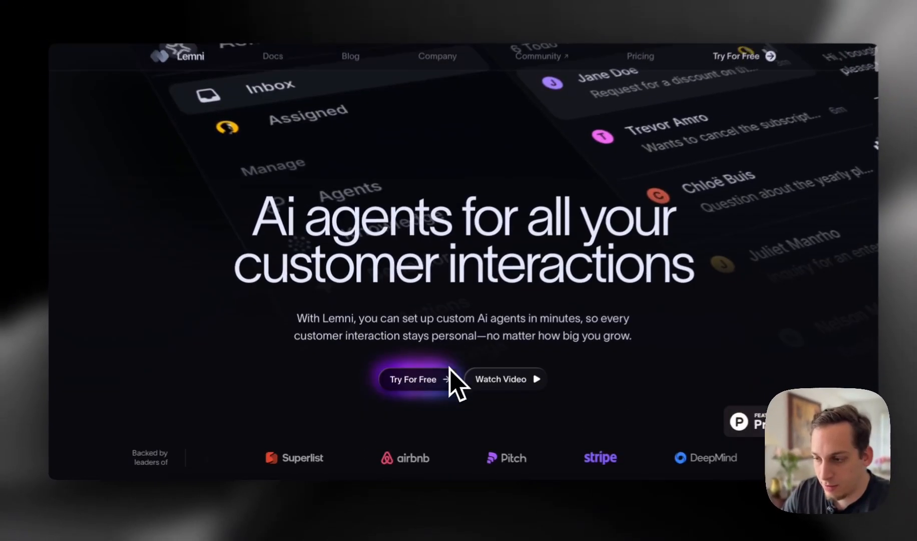
Look through the Lemni landing page, from the hero section and feature cards to the agents interface showcase
scroll(452, 416, "down", 10)
scroll(453, 385, "down", 8)
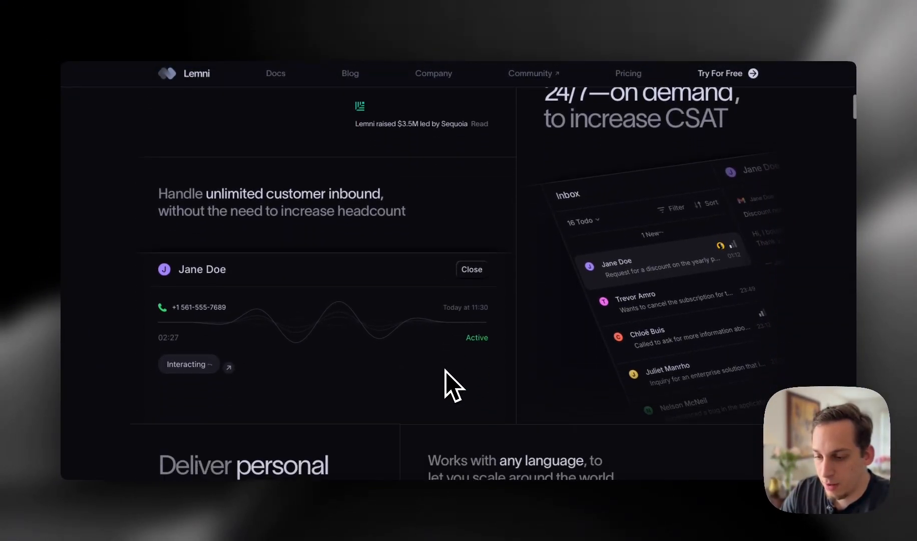
scroll(446, 369, "down", 5)
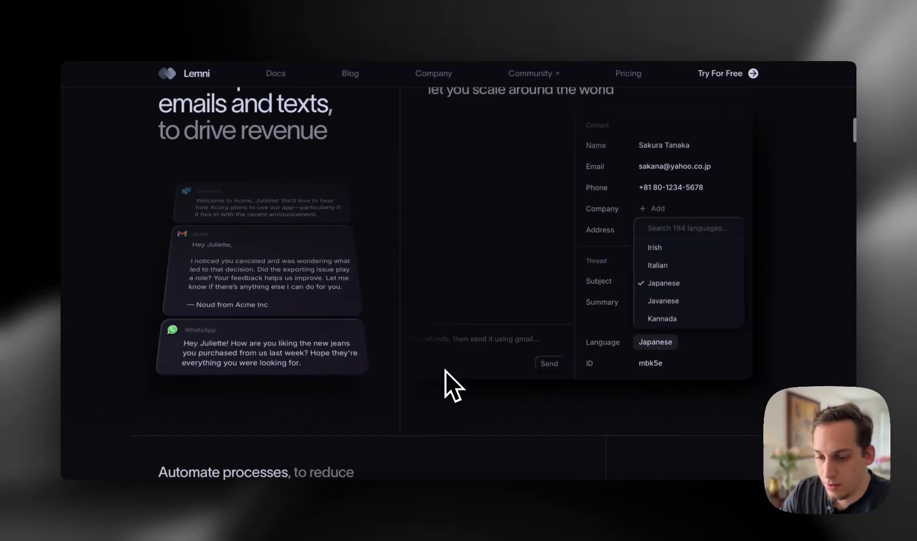
scroll(445, 370, "down", 8)
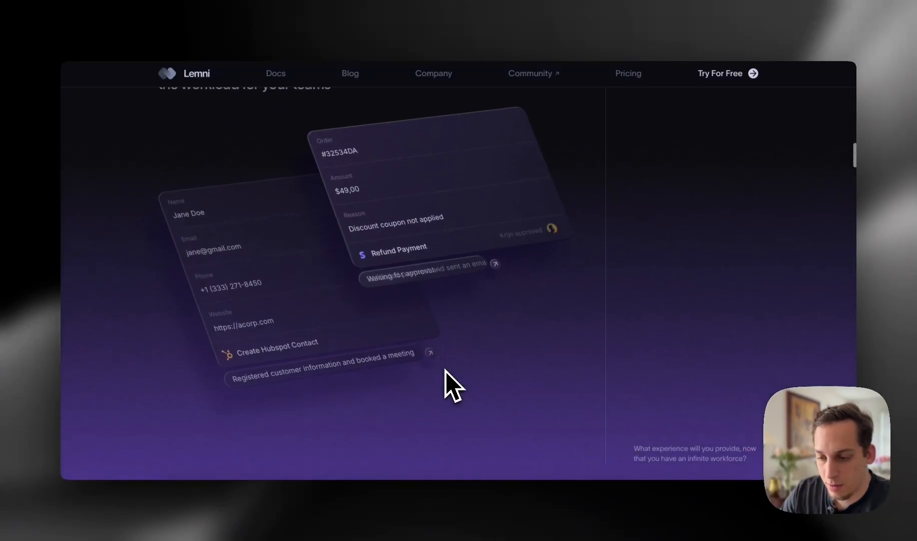
scroll(453, 386, "down", 8)
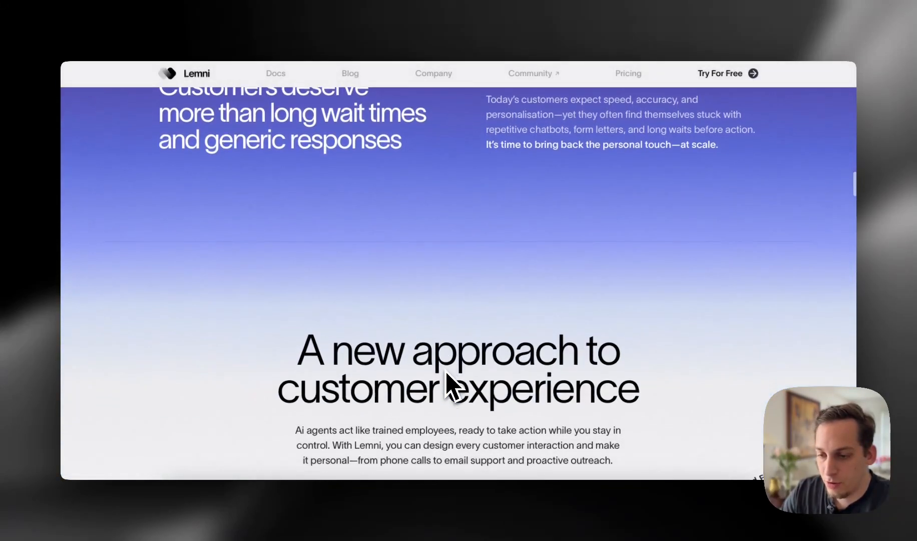
scroll(447, 374, "down", 5)
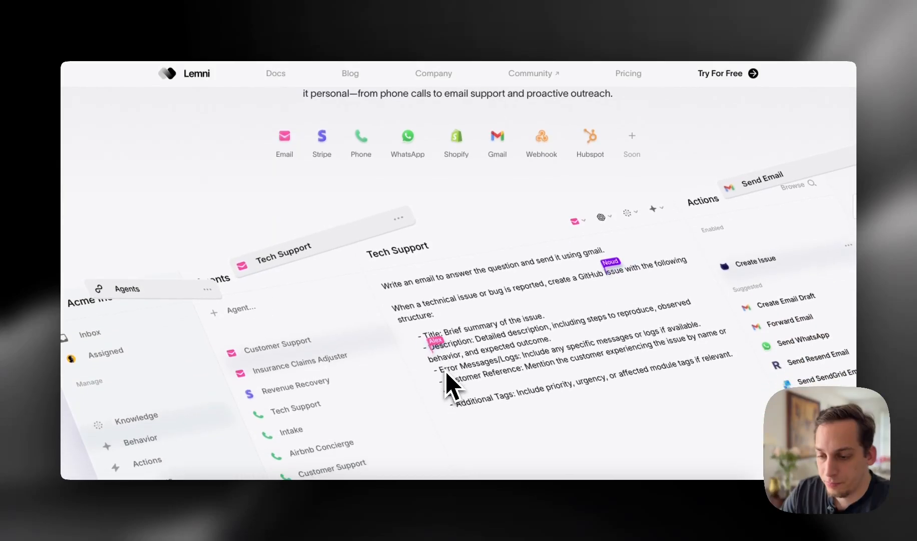
scroll(445, 369, "down", 1)
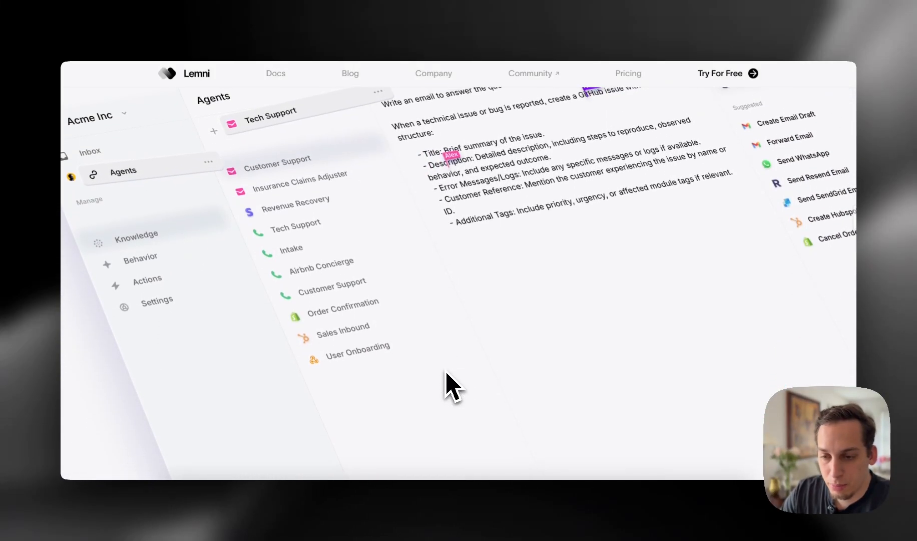
scroll(445, 370, "up", 1)
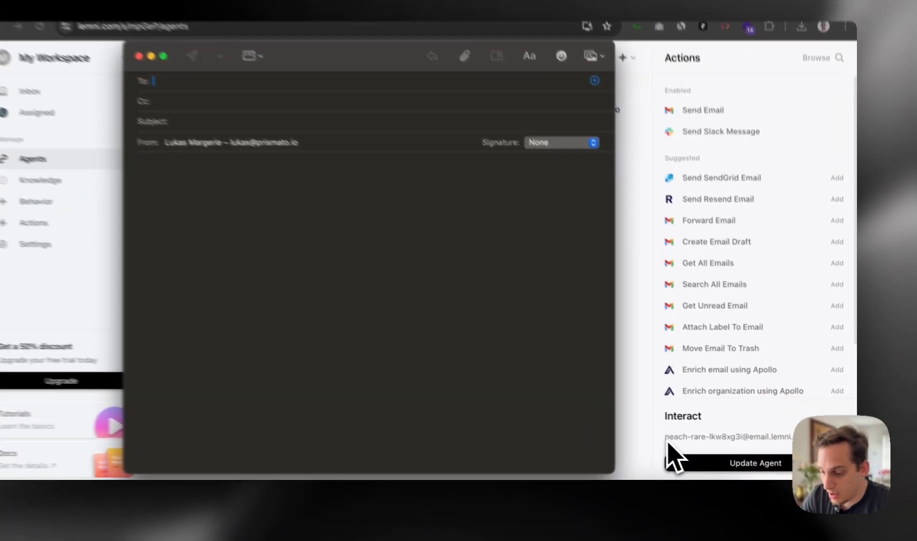
Copy the Email to Slack agent's interaction e-mail address and paste it as the recipient of the new message in Mail
left_click(682, 442)
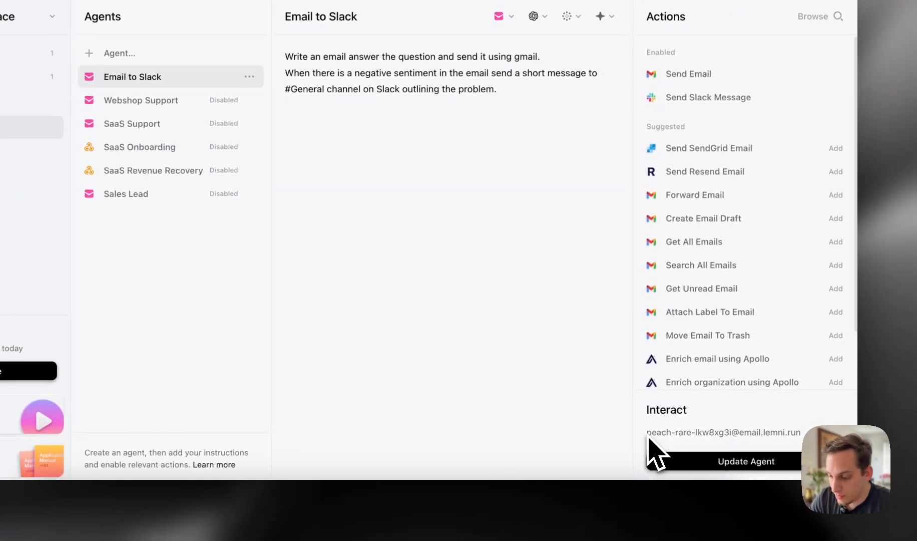
left_click_drag(647, 433, 758, 433)
key("super+c")
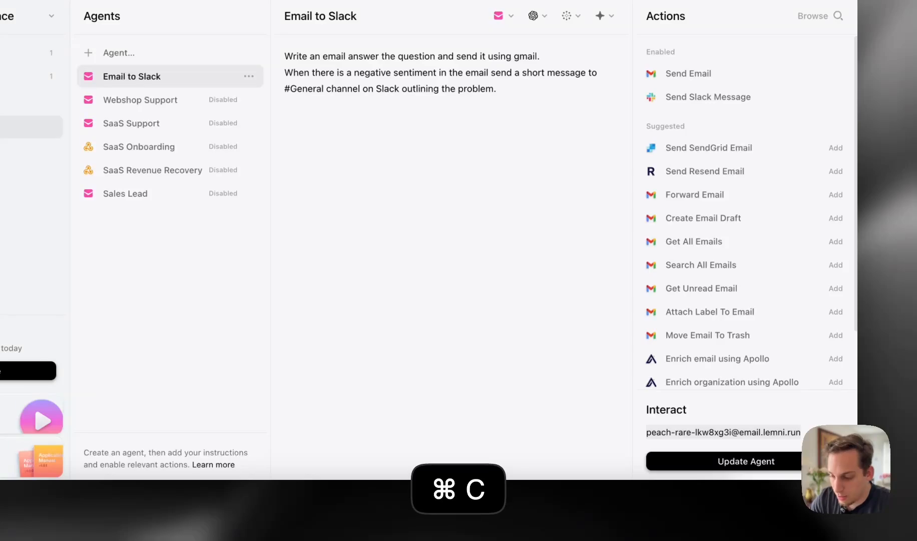
left_click(671, 434)
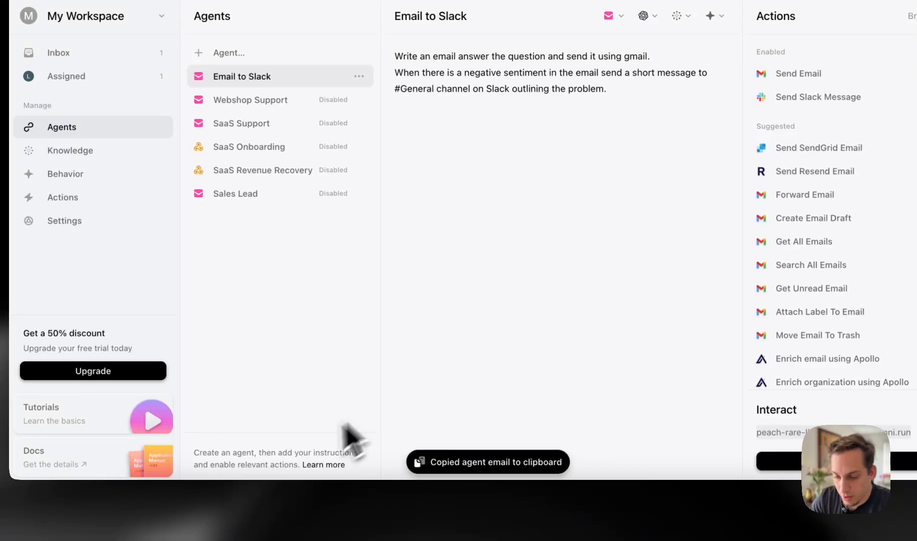
left_click(288, 501)
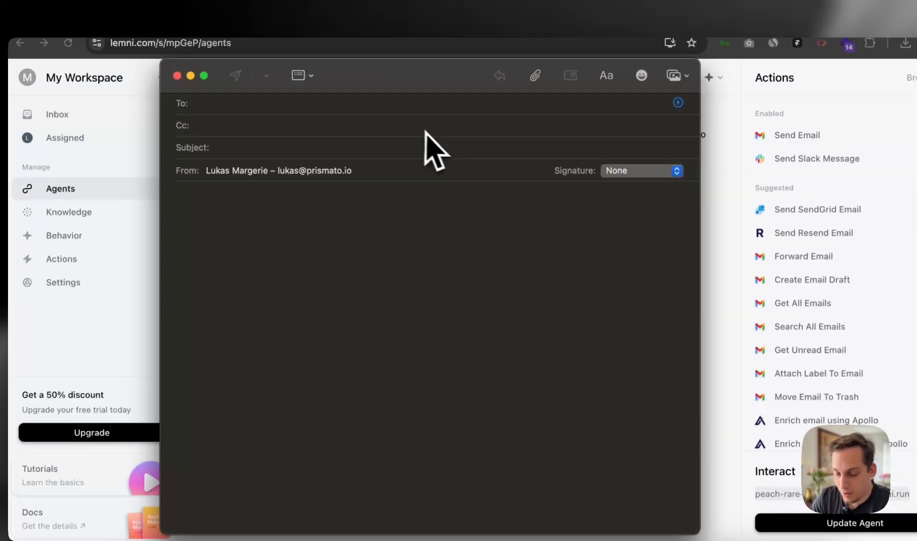
key("super+v")
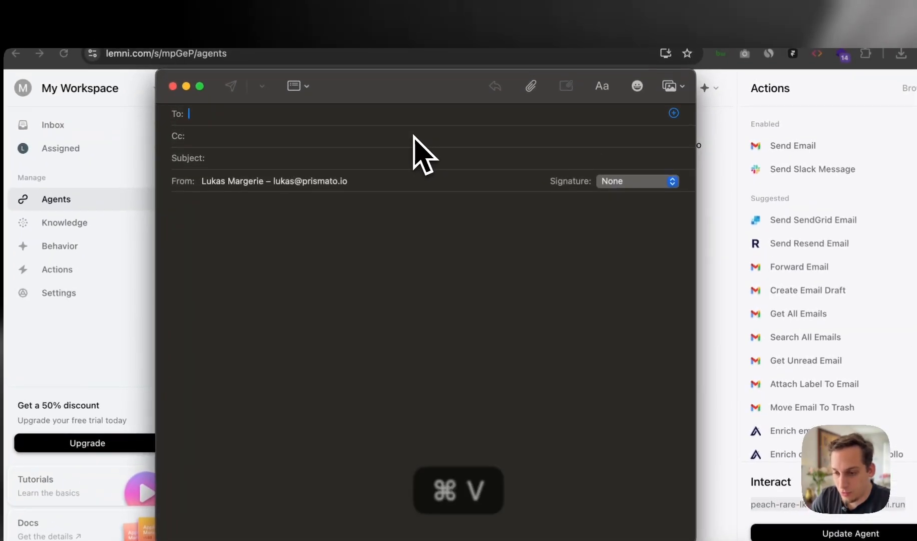
Give the new e-mail the subject "What a terrible product"
left_click(319, 152)
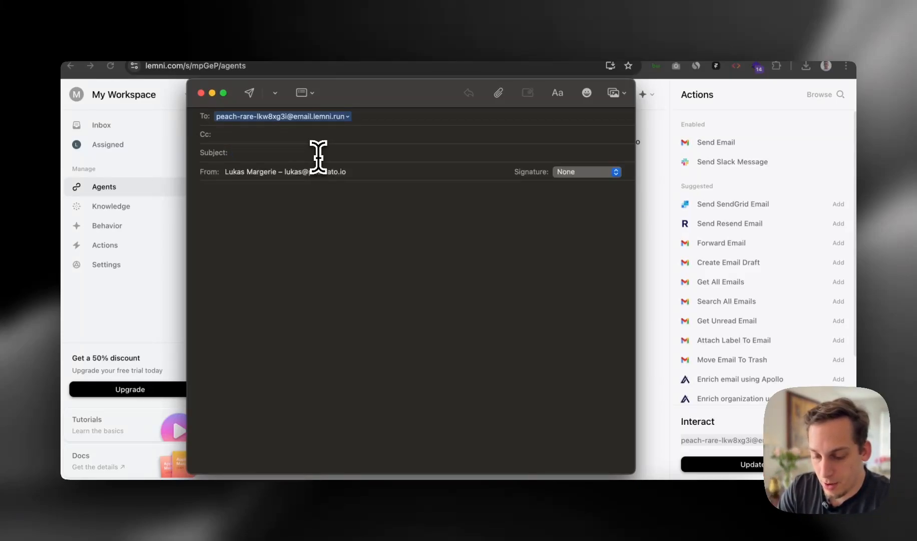
type("What a terrib")
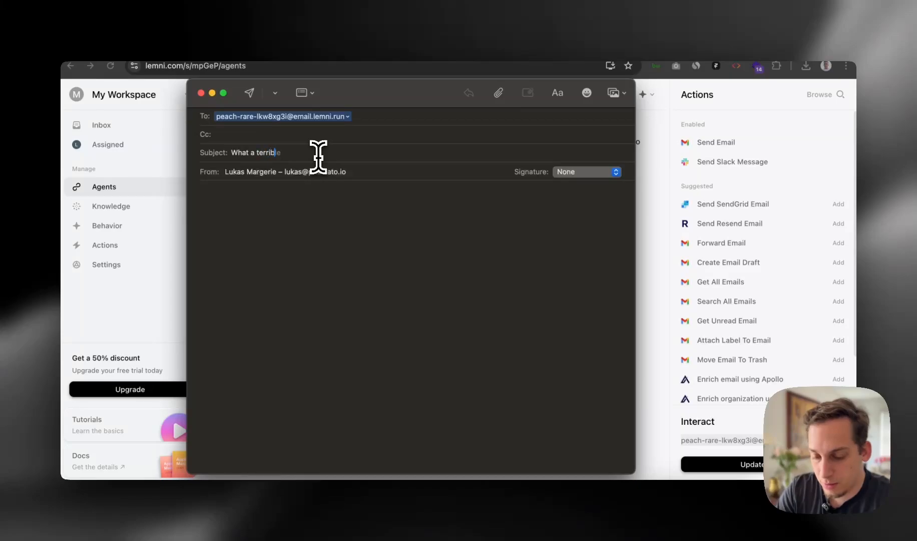
type("le product")
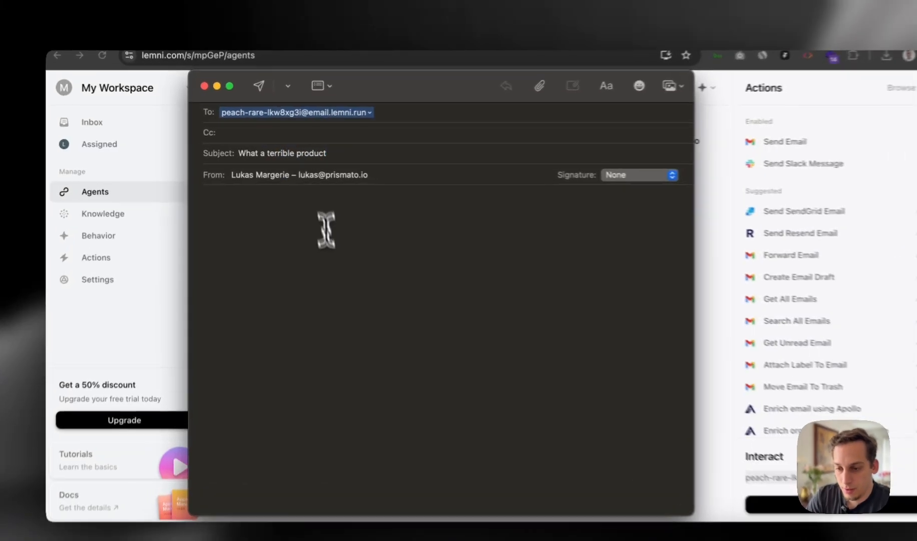
Write the body "I had such a bad experience. This is just terrible. I want to call the police." and send the e-mail
left_click(326, 229)
type("I had such a")
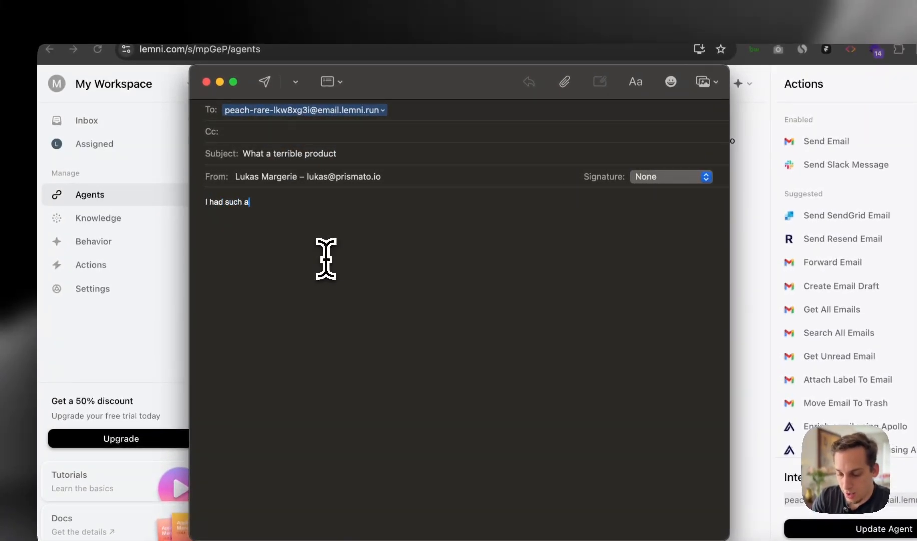
type(" bad experie")
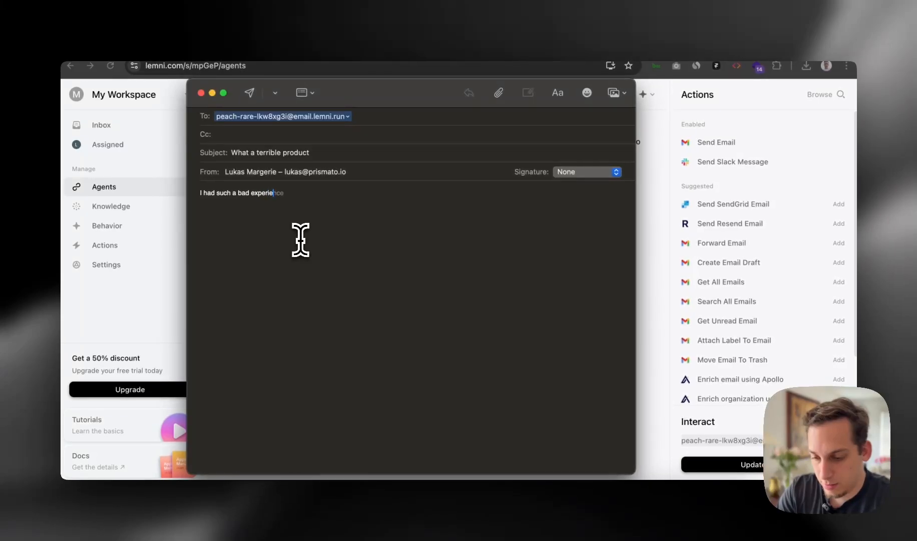
type("nce. This is just ")
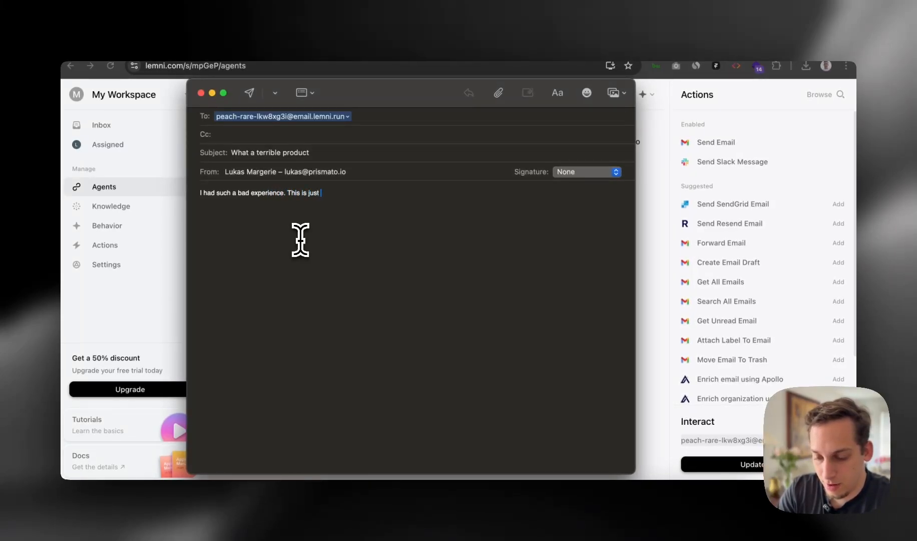
type("terrible. I w")
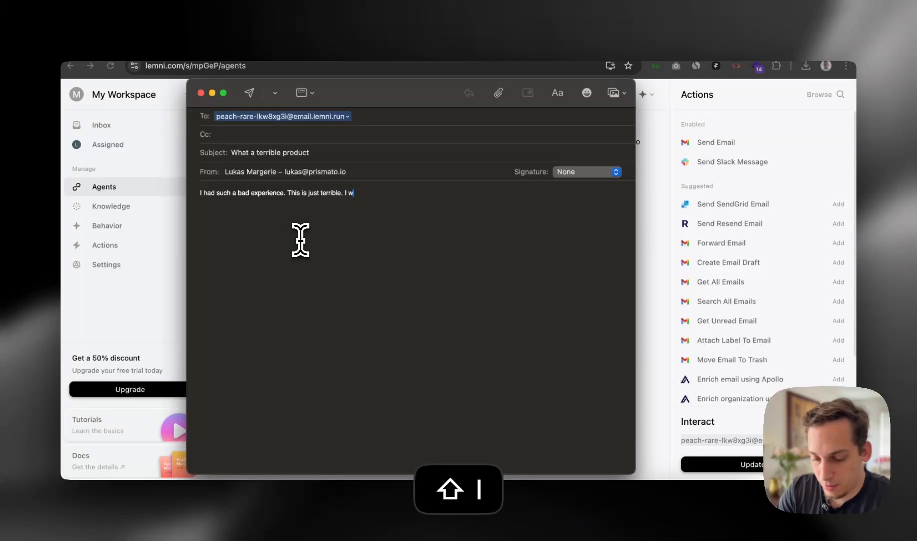
type("ant to call the po")
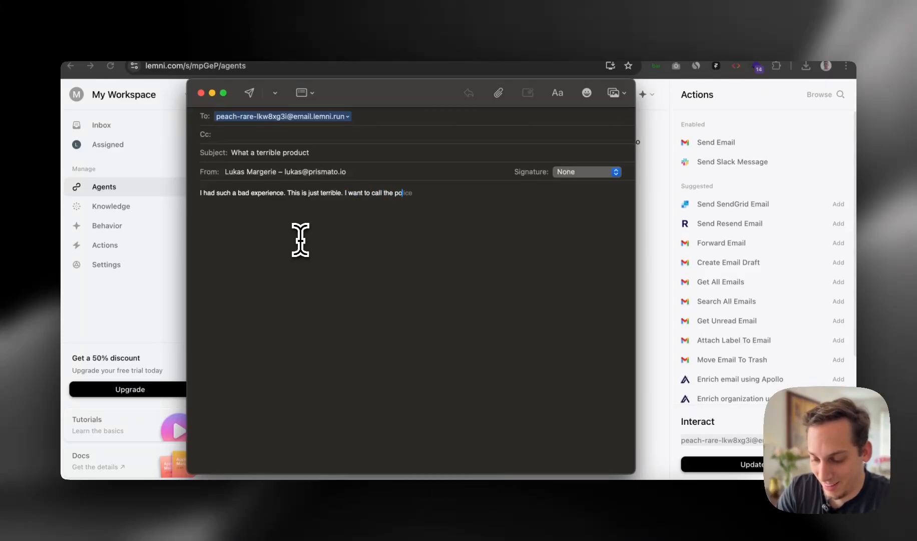
type("lice.")
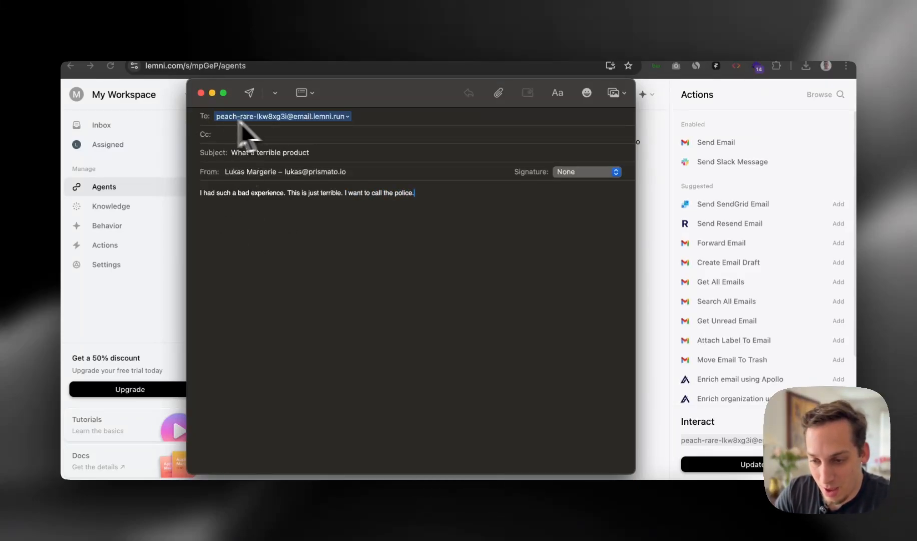
left_click(250, 94)
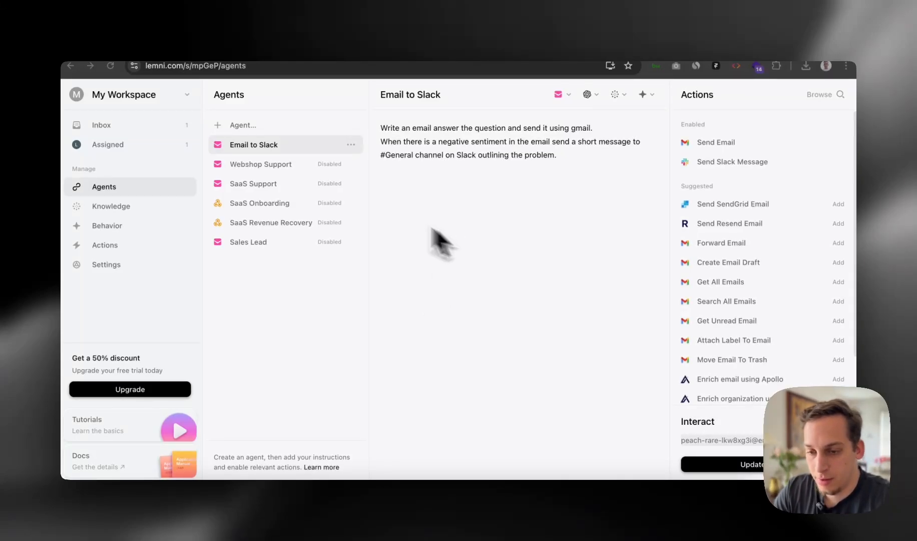
Open the Lemni inbox, reload it and bring the agent's drafted e-mail reply to the complaint into view
left_click(119, 128)
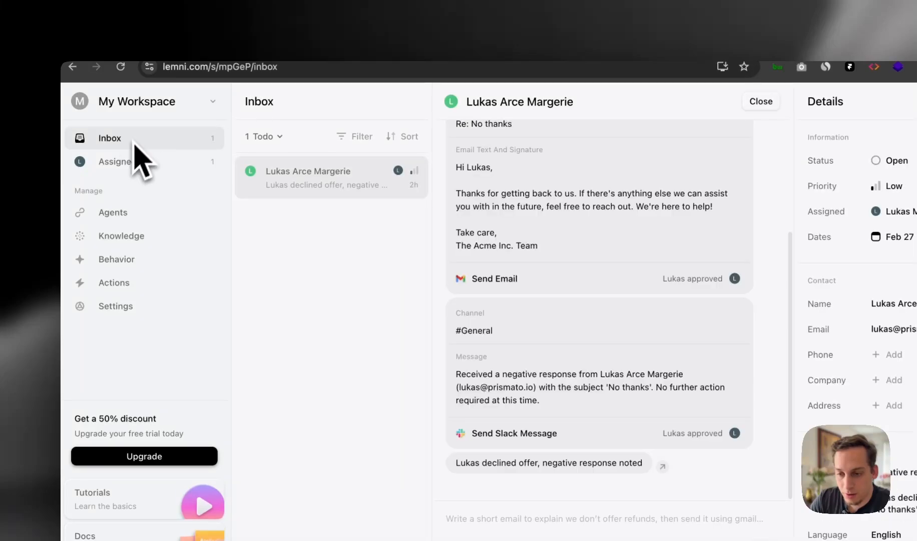
left_click(121, 67)
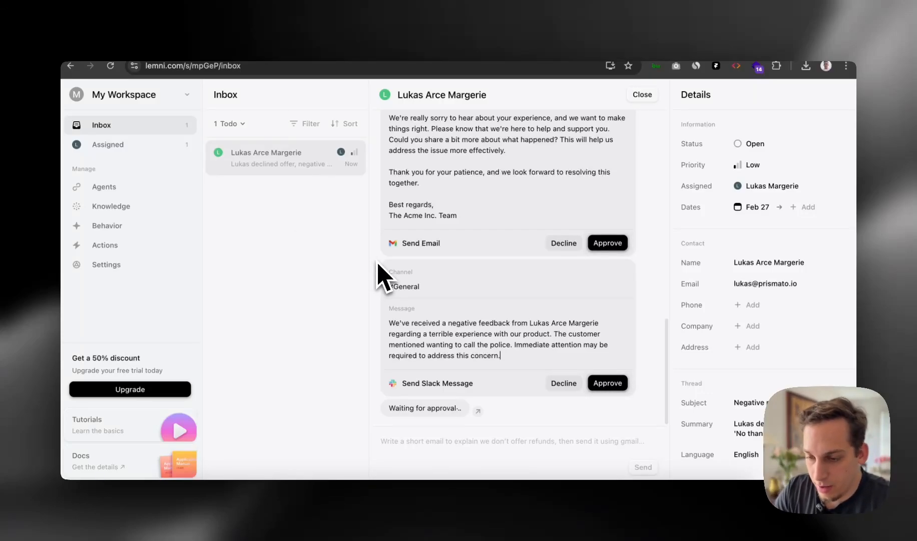
scroll(463, 266, "up", 3)
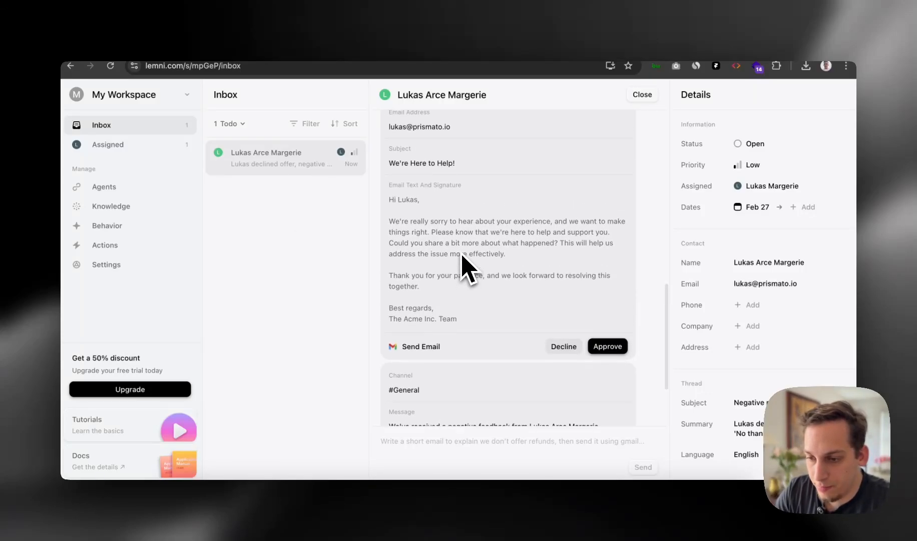
scroll(458, 241, "up", 2)
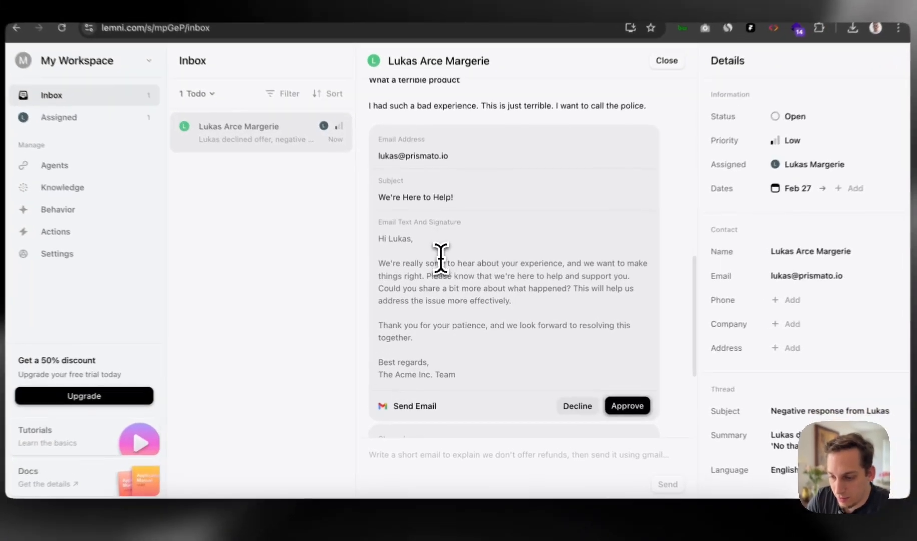
left_click(445, 276)
type("xx")
key("BackSpace")
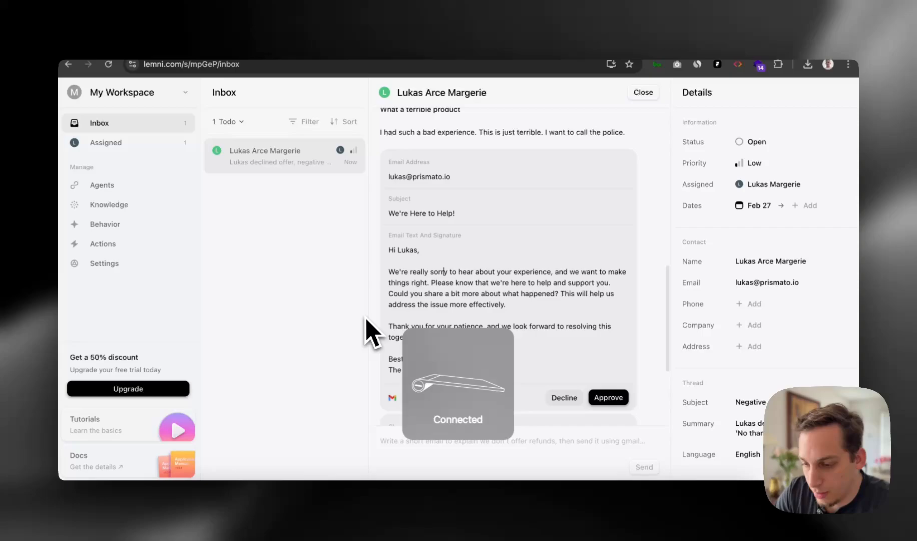
Insert "terribly" before "sorry" and "are" before "right" in the first paragraph of the drafted e-mail reply
scroll(446, 317, "down", 2)
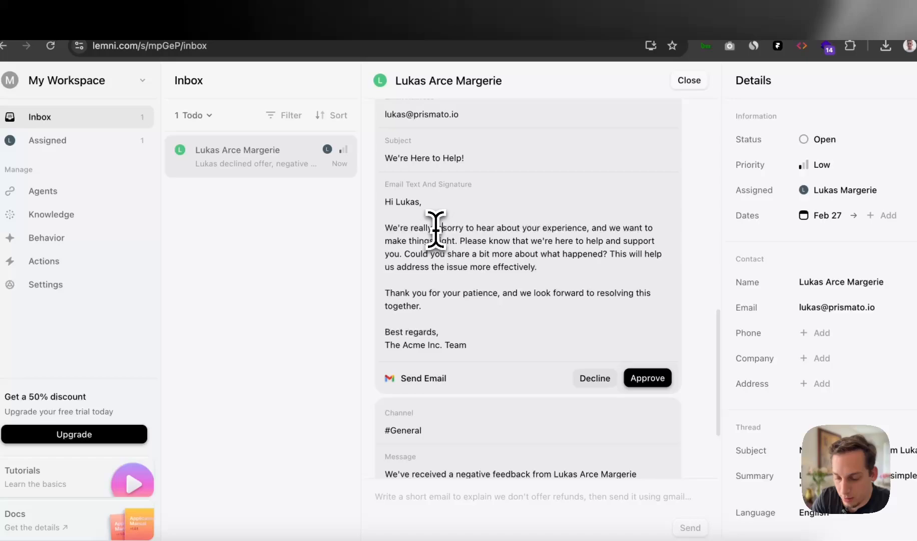
left_click(436, 228)
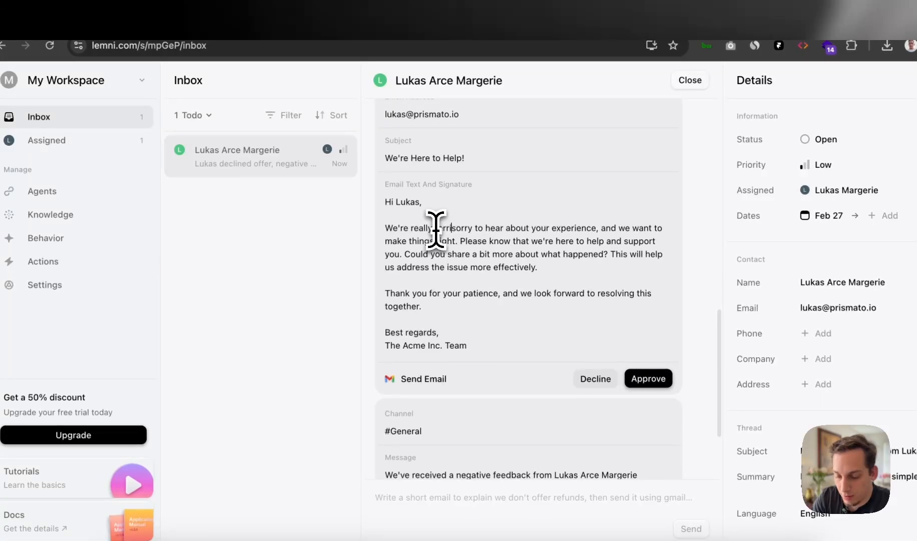
type("terribly")
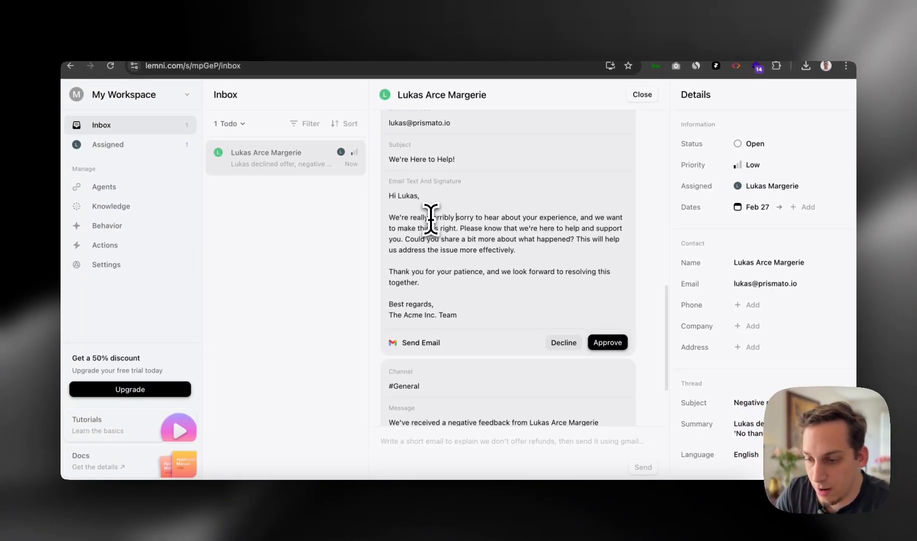
left_click(440, 229)
type("are")
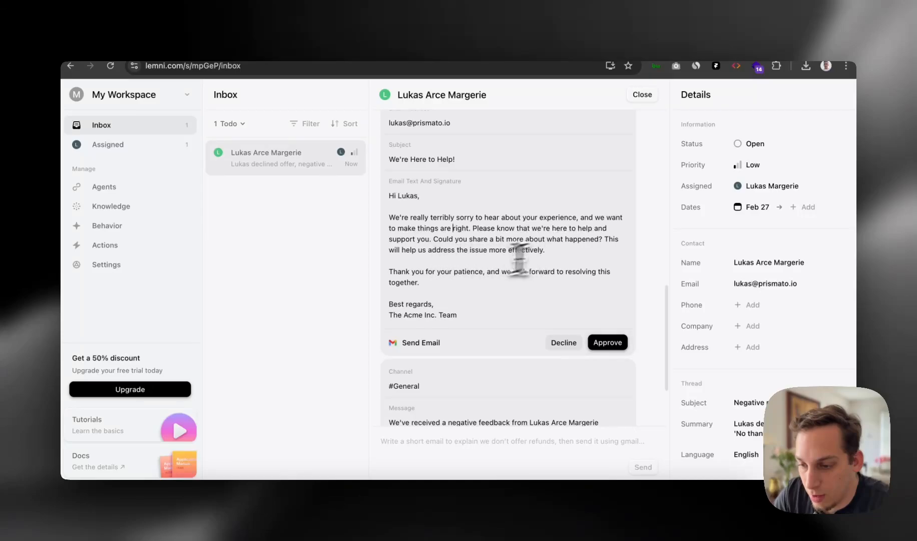
Add the paragraph "No need to call the police!" below the first paragraph of the drafted e-mail reply and approve the e-mail
scroll(455, 295, "down", 1)
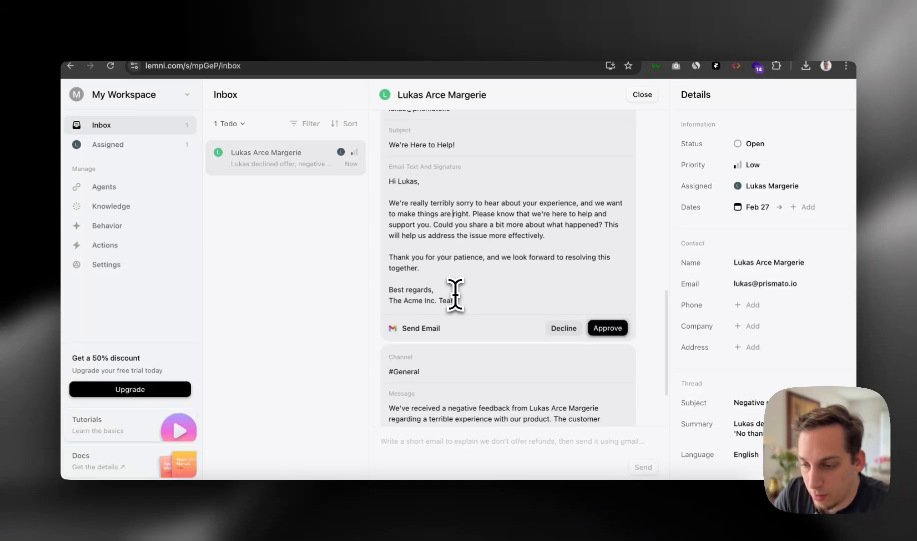
left_click(565, 237)
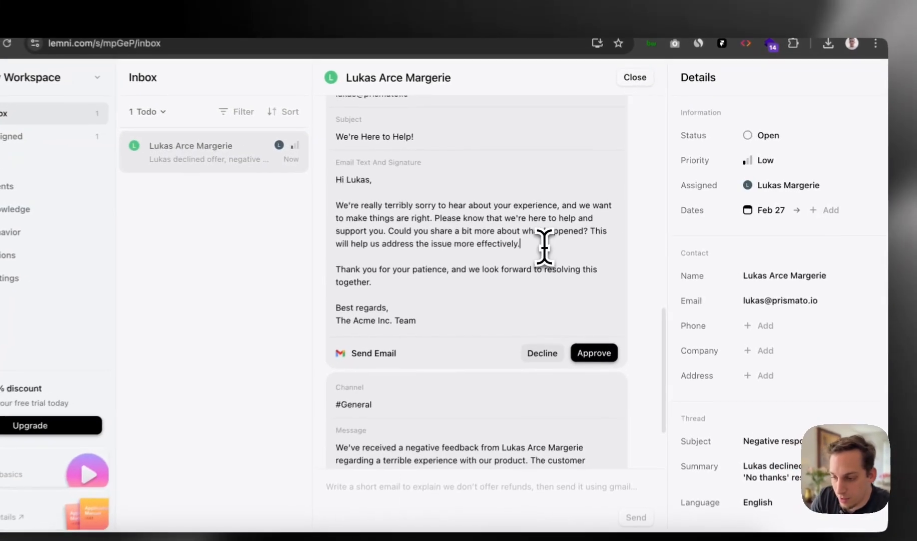
key("shift+Return")
key("shift+Return")
type("No need to")
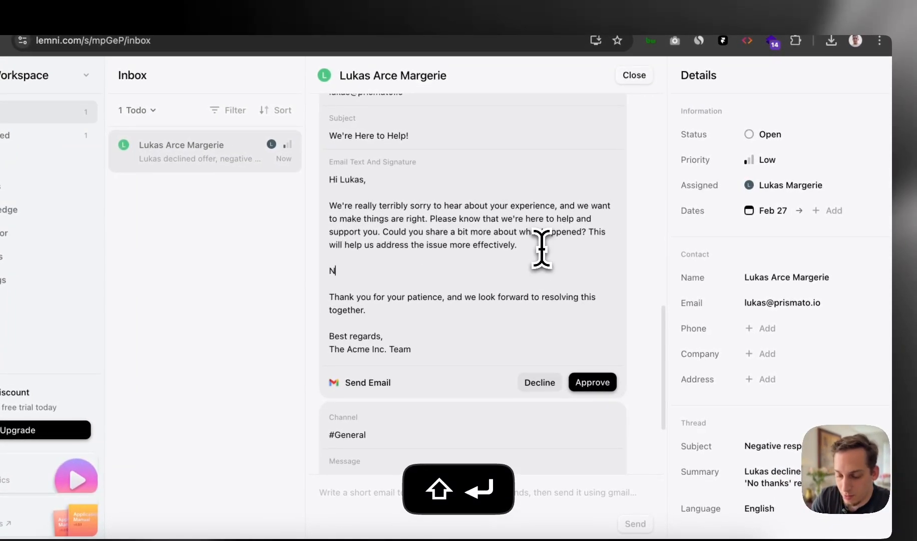
type(" call the polic")
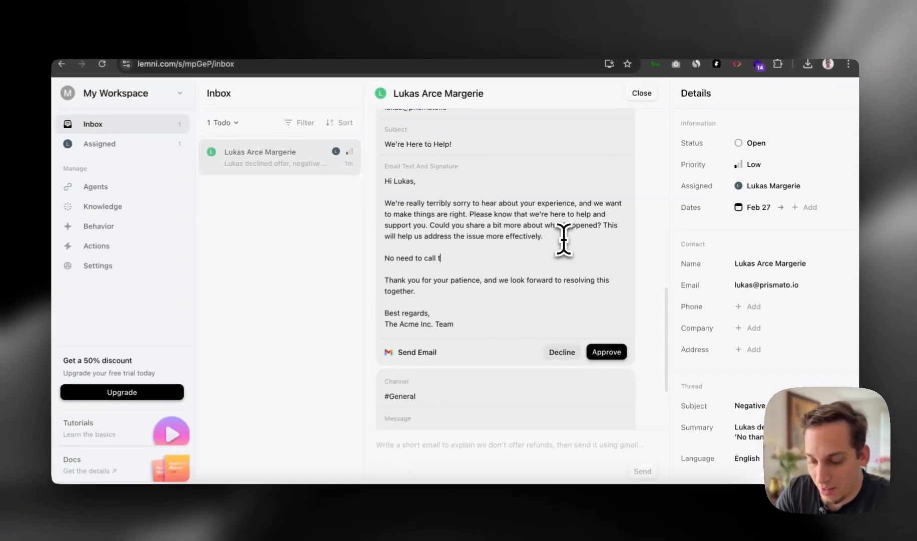
type("!")
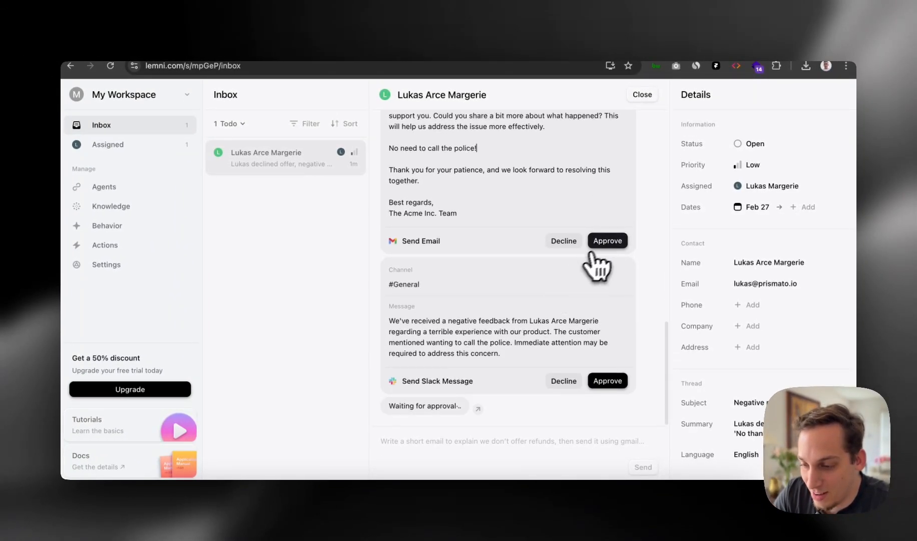
left_click(608, 241)
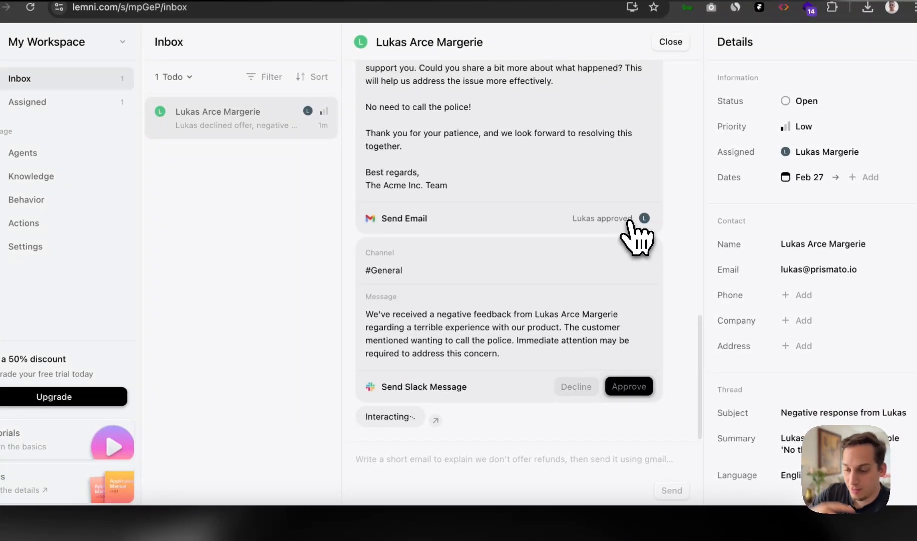
left_click(518, 356)
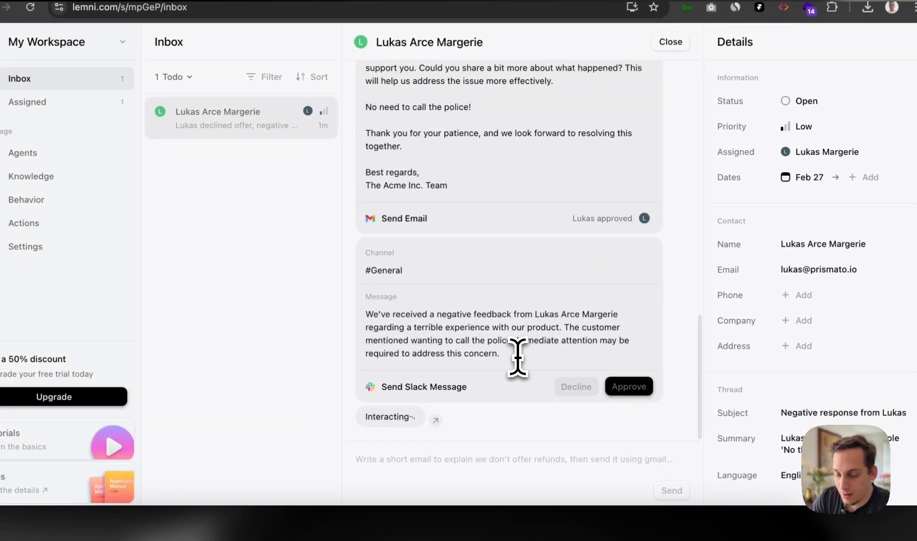
key("shift+Return")
key("shift+Return")
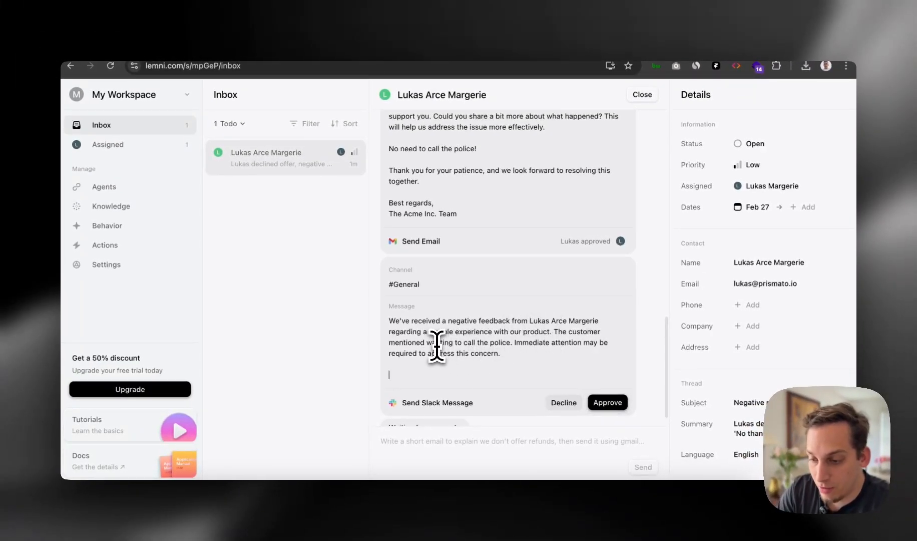
key("BackSpace")
key("BackSpace")
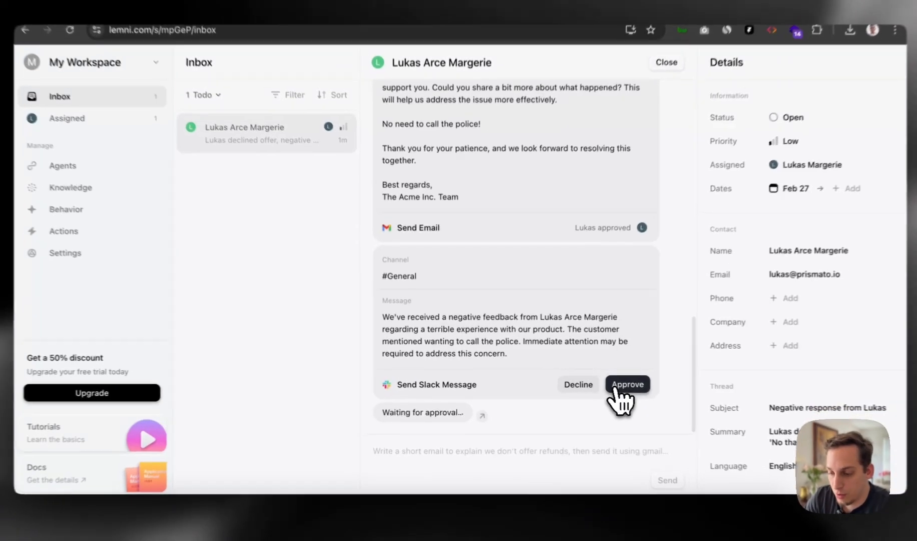
Approve the Slack message to #General about the negative feedback, and approve the agent's repeated request for it
left_click(598, 384)
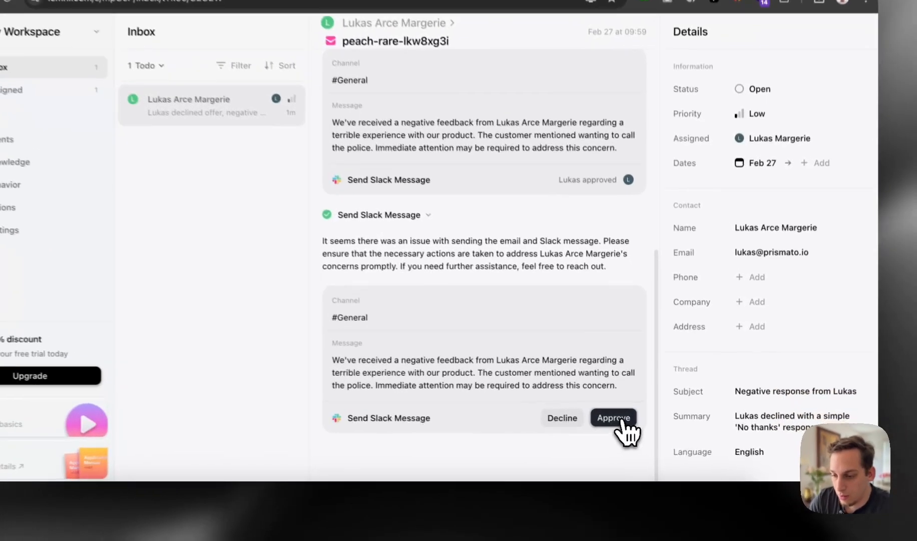
left_click(636, 426)
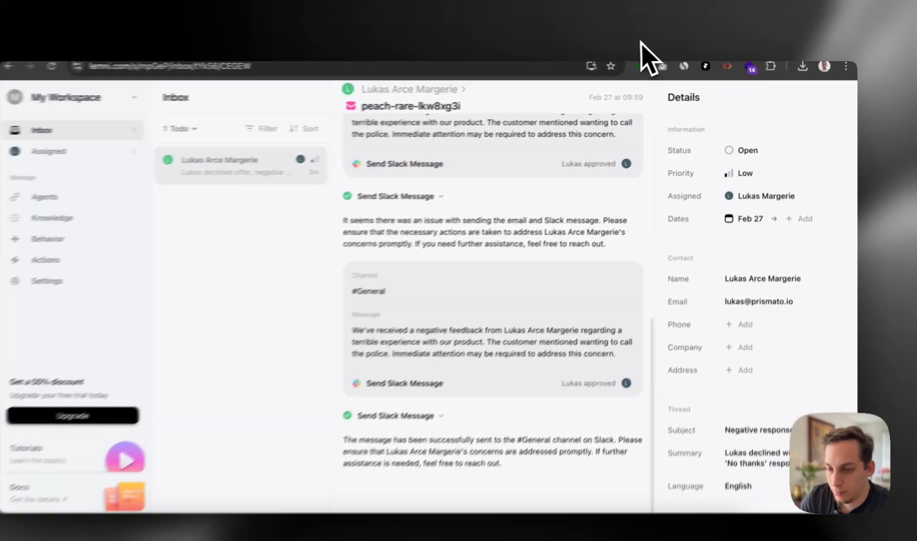
Open the Prismato Slack workspace in a new browser tab and check the agent's messages in the #general channel
key("super+t")
type("slack")
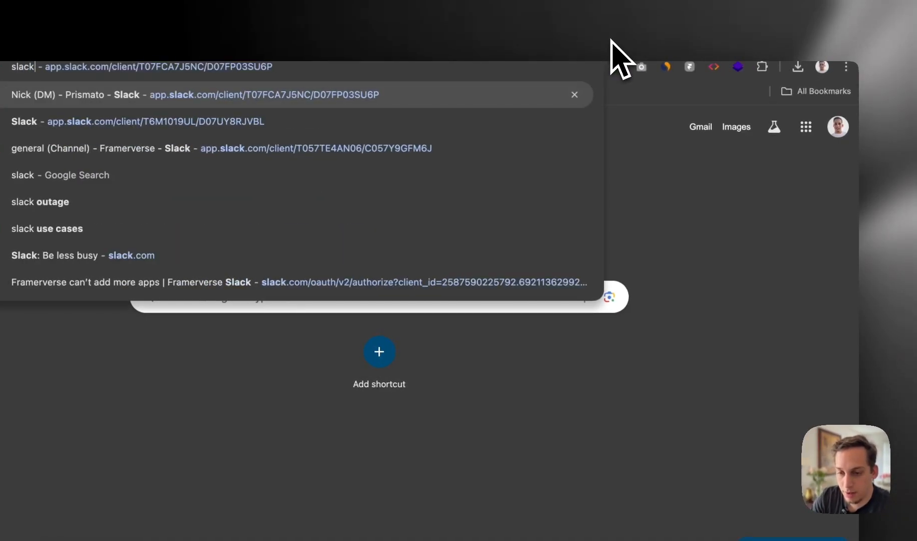
key("Down")
key("Up")
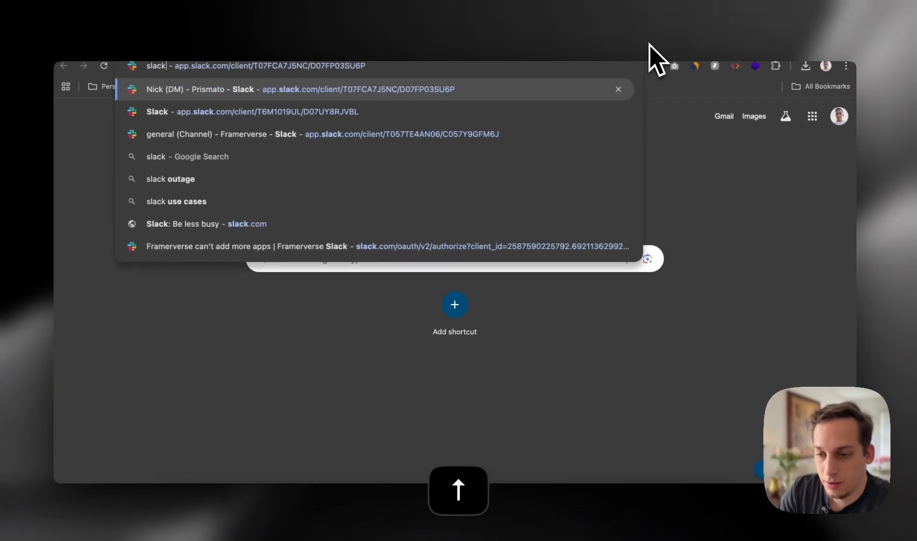
key("Return")
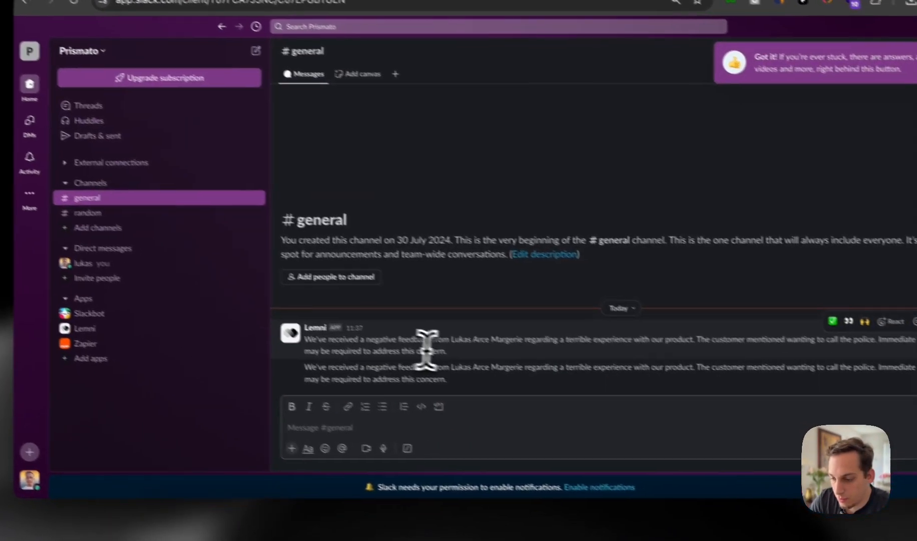
left_click_drag(475, 371, 401, 362)
left_click_drag(323, 330, 313, 330)
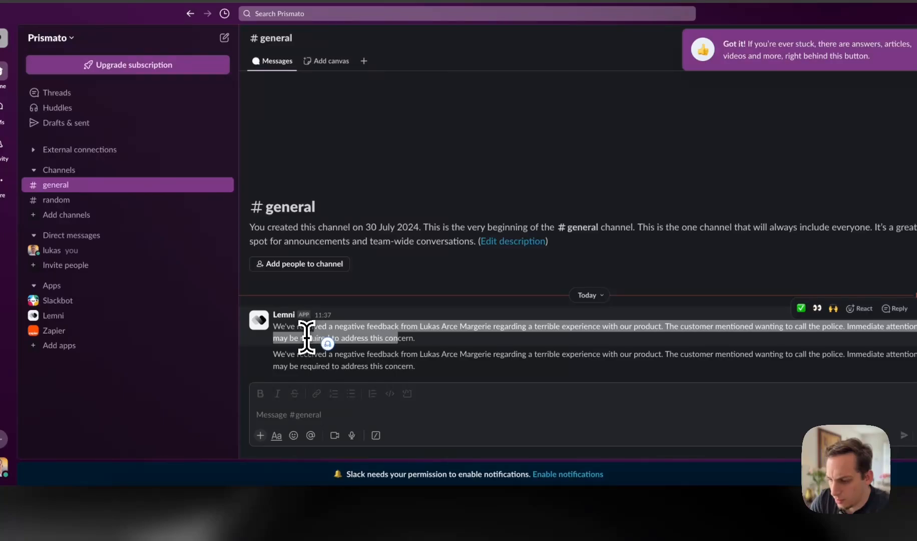
left_click(308, 337)
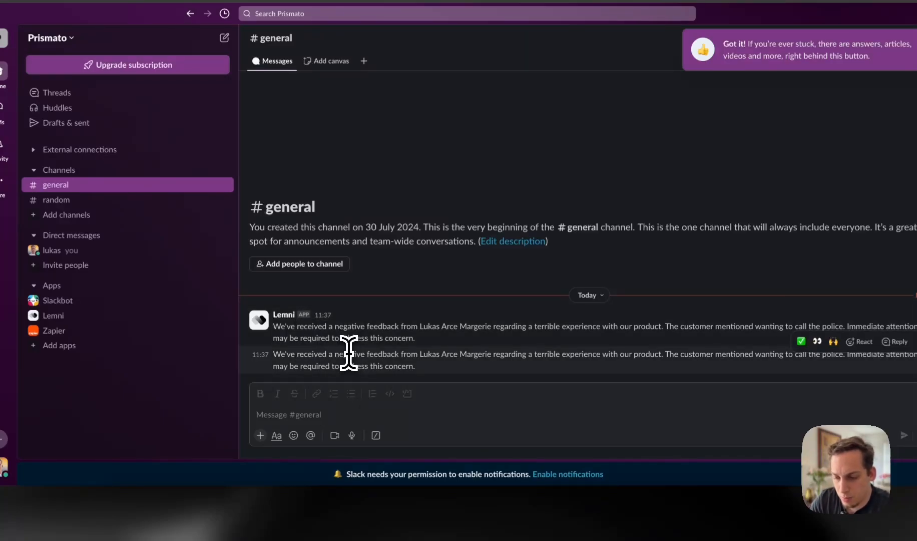
Delete both negative-feedback messages posted by Lemni in the #general channel
right_click(349, 354)
key("Escape")
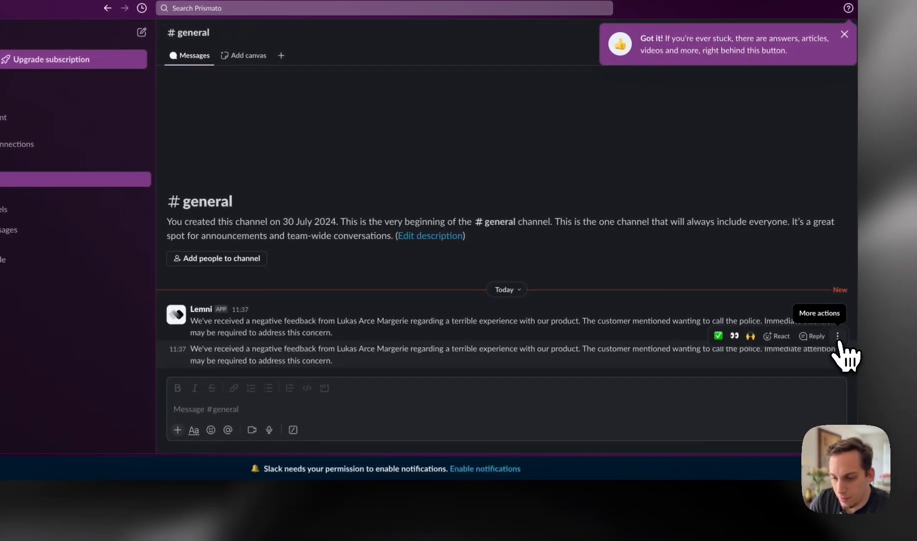
left_click(838, 336)
left_click(721, 423)
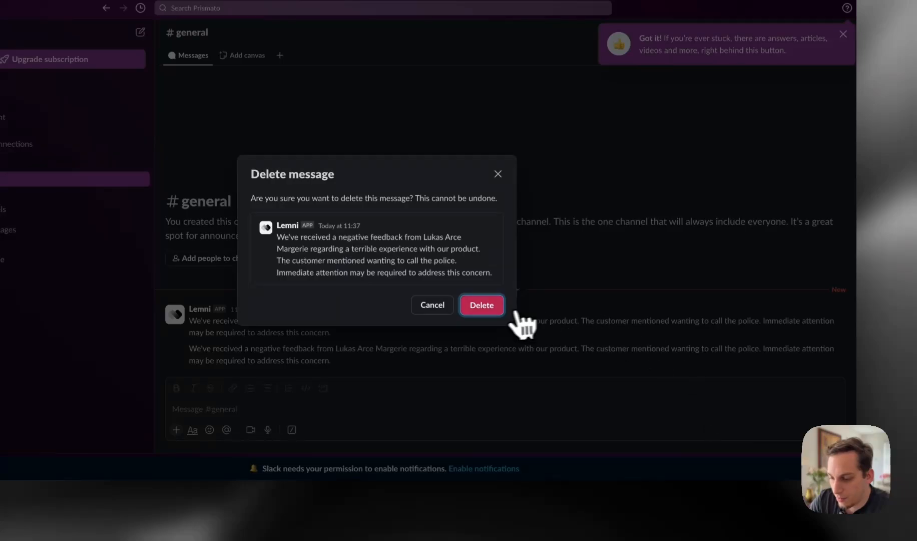
left_click(496, 306)
left_click(836, 331)
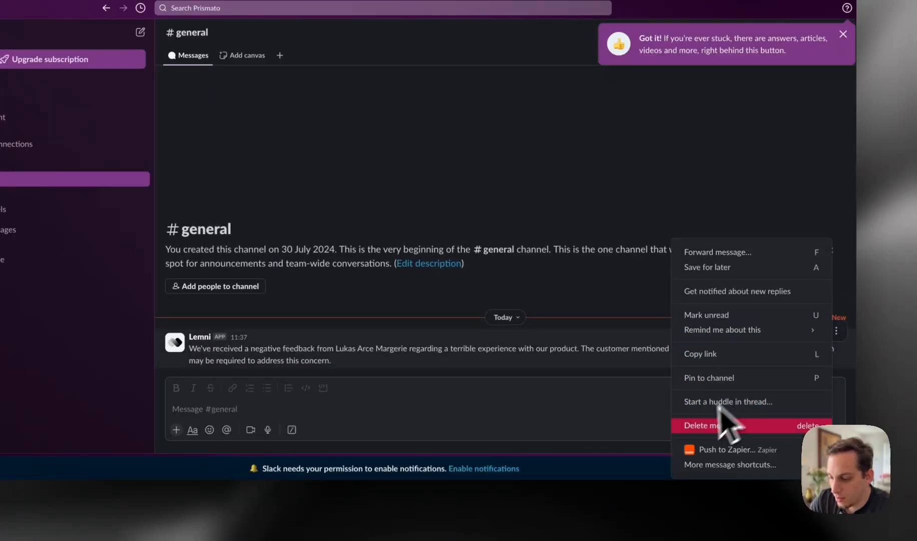
left_click(711, 425)
left_click(496, 309)
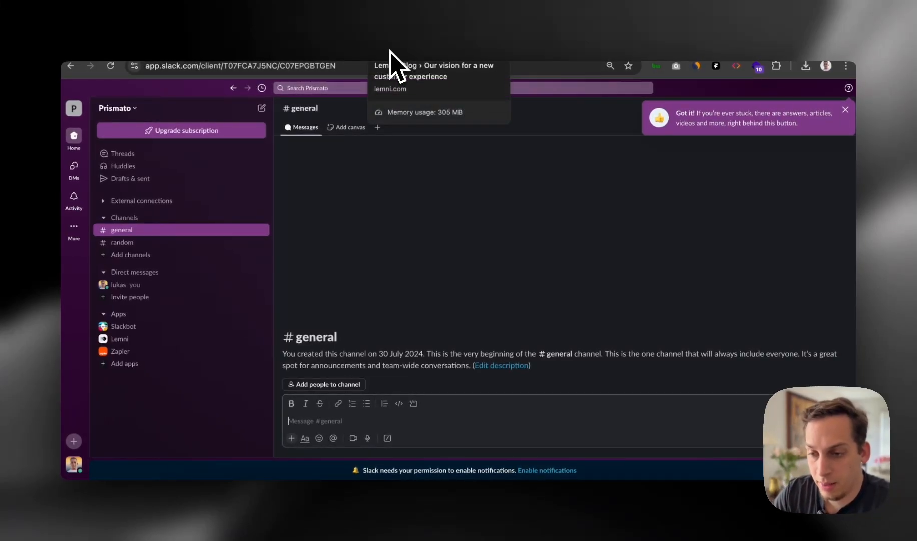
Return to the Lemni inbox and review the agent's action log for the complaint thread
left_click(246, 57)
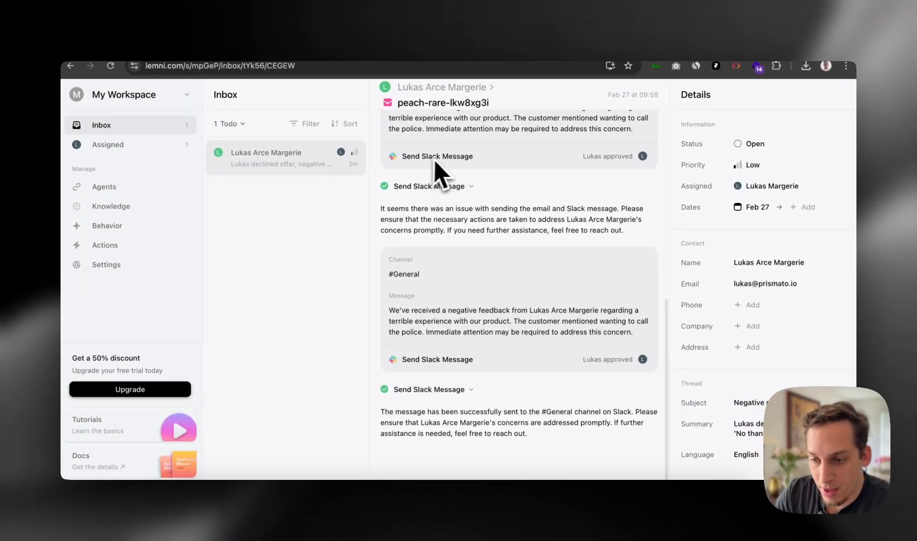
scroll(401, 216, "up", 2)
scroll(401, 215, "down", 2)
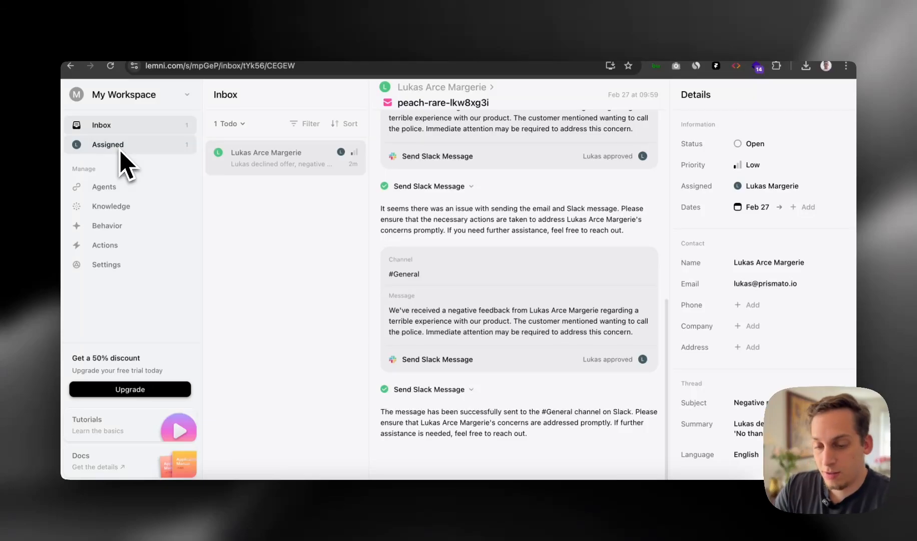
Open the Lemni knowledge section and look through the Hubspot, Stripe, Shopify and Gmail data sources
left_click(173, 205)
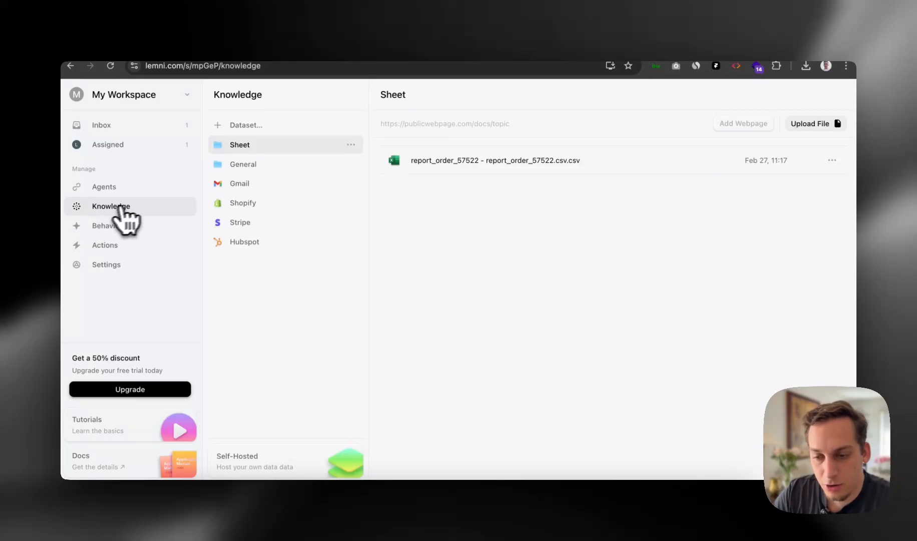
left_click(232, 242)
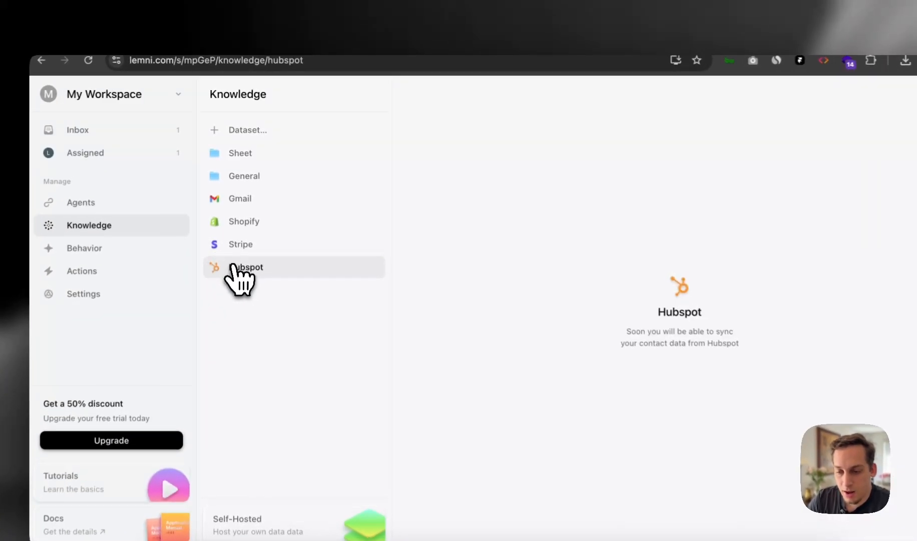
left_click(236, 247)
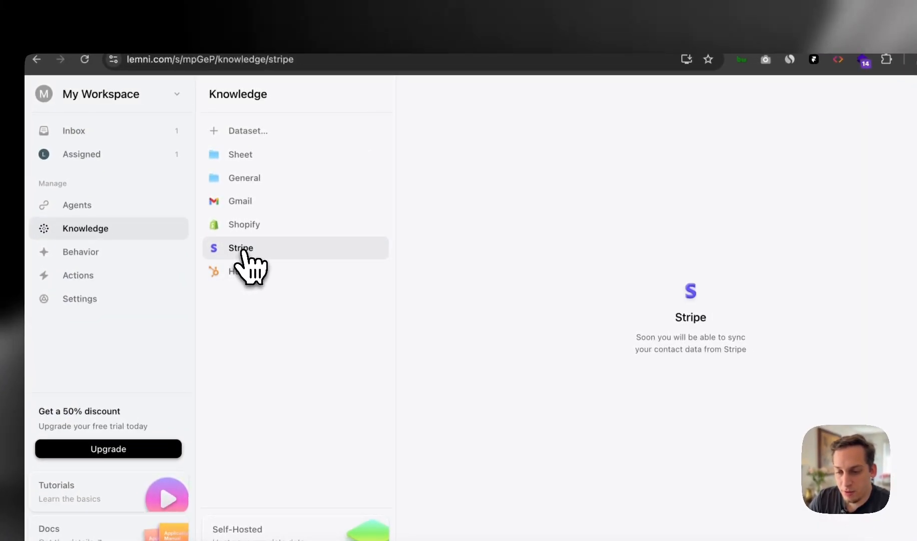
left_click(265, 219)
left_click(255, 204)
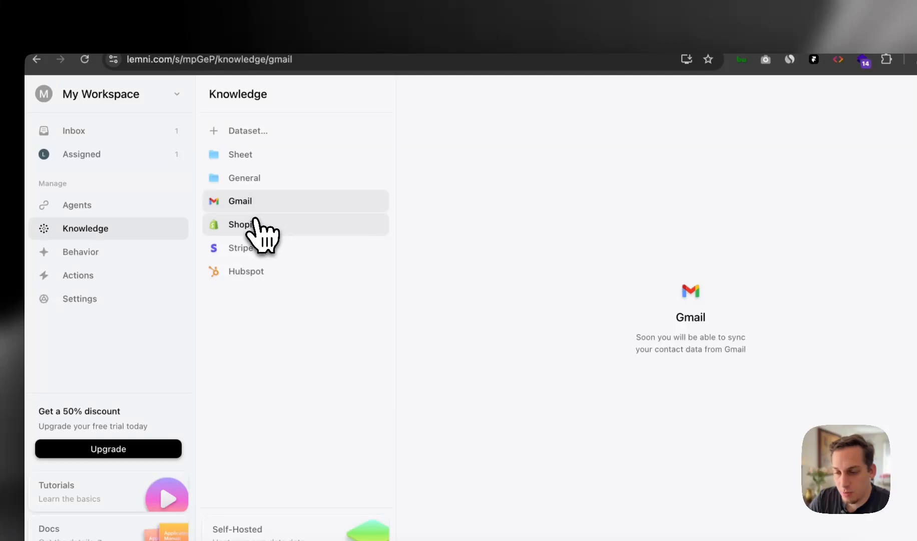
left_click(253, 222)
left_click(255, 248)
left_click(253, 202)
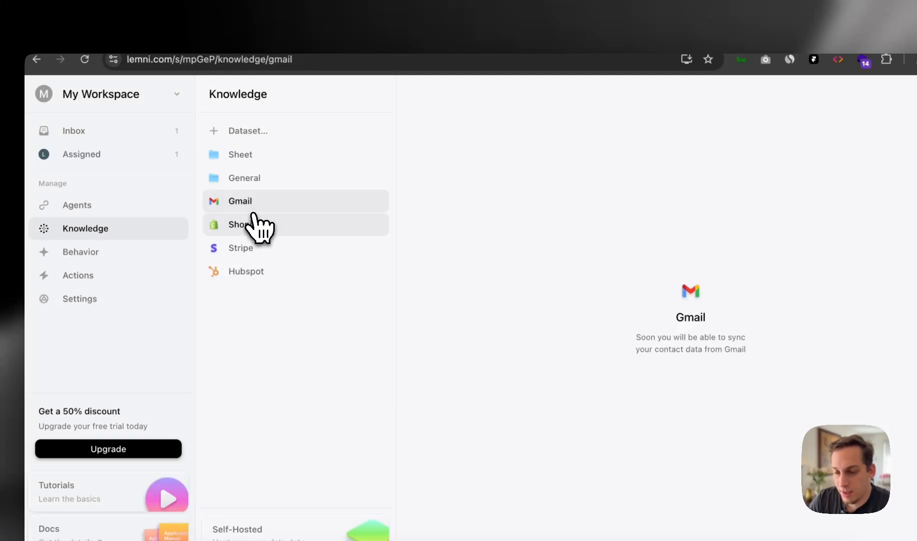
left_click(252, 217)
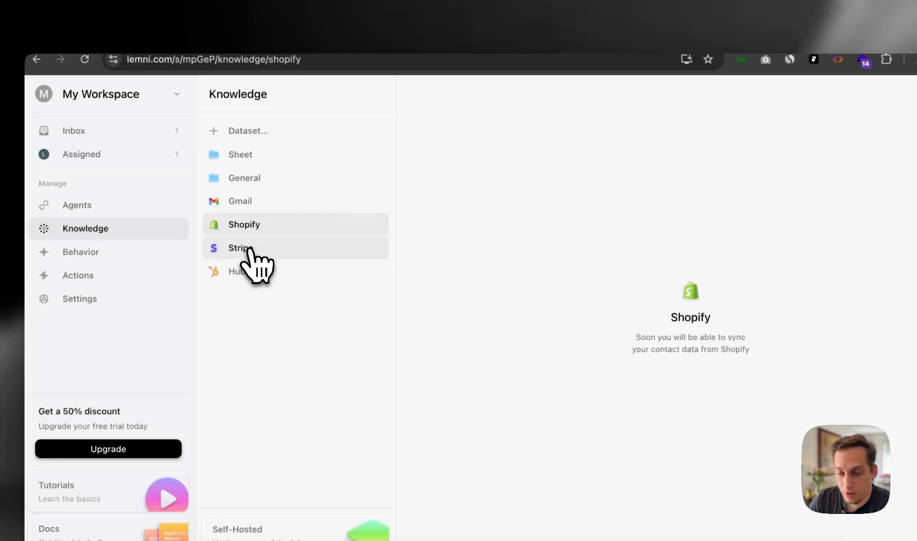
left_click(249, 249)
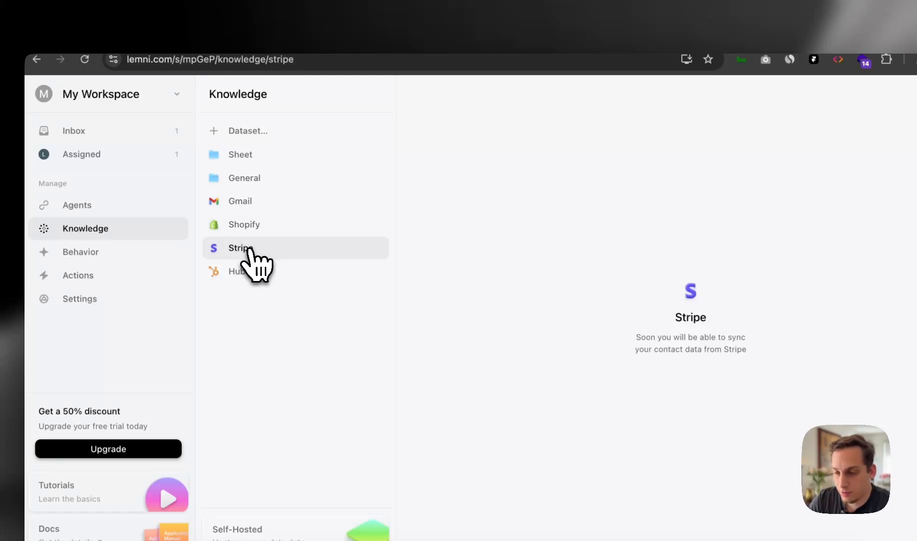
left_click(267, 224)
left_click(261, 202)
Compare the contents of the Sheet and General knowledge datasets
left_click(276, 157)
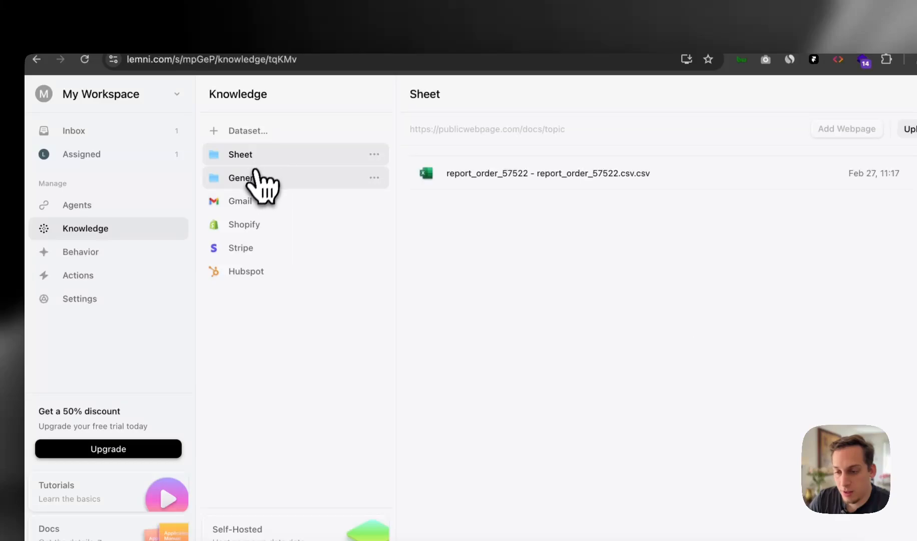
left_click(256, 176)
left_click(252, 155)
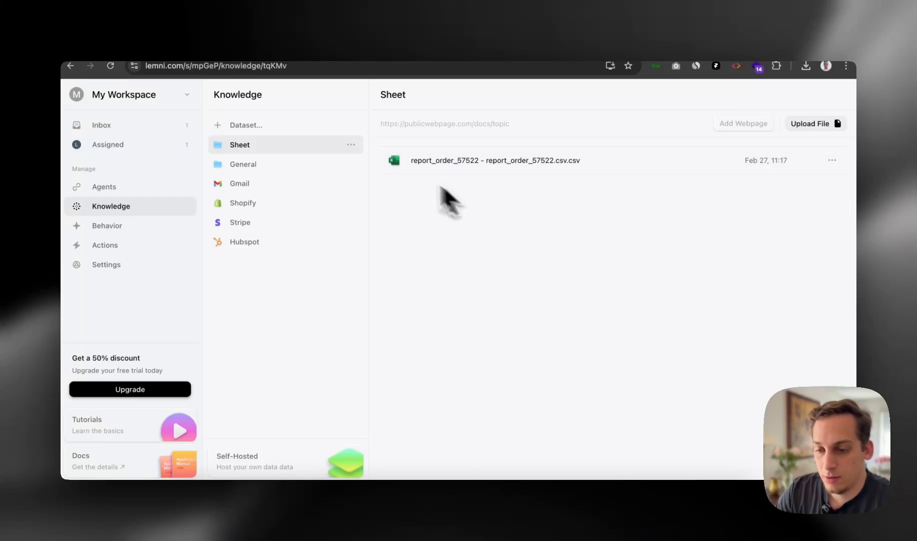
left_click(294, 164)
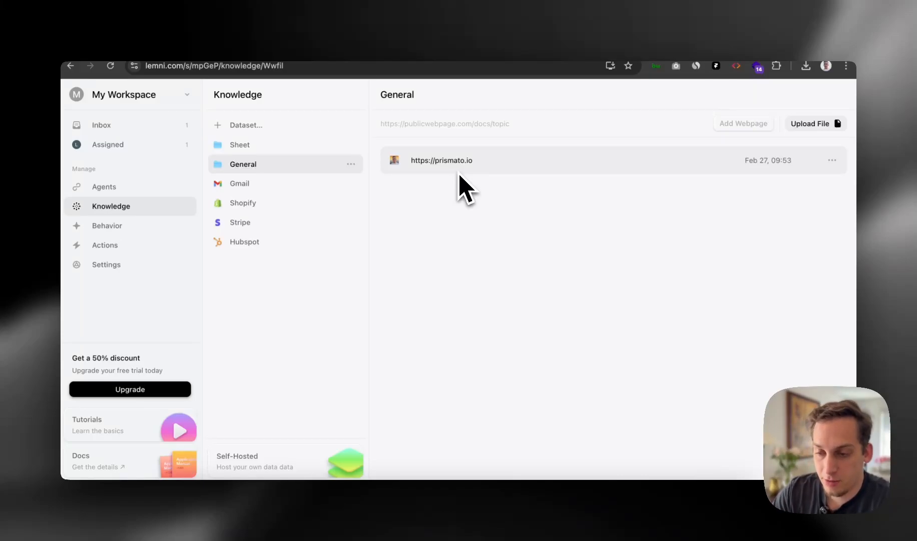
left_click(257, 150)
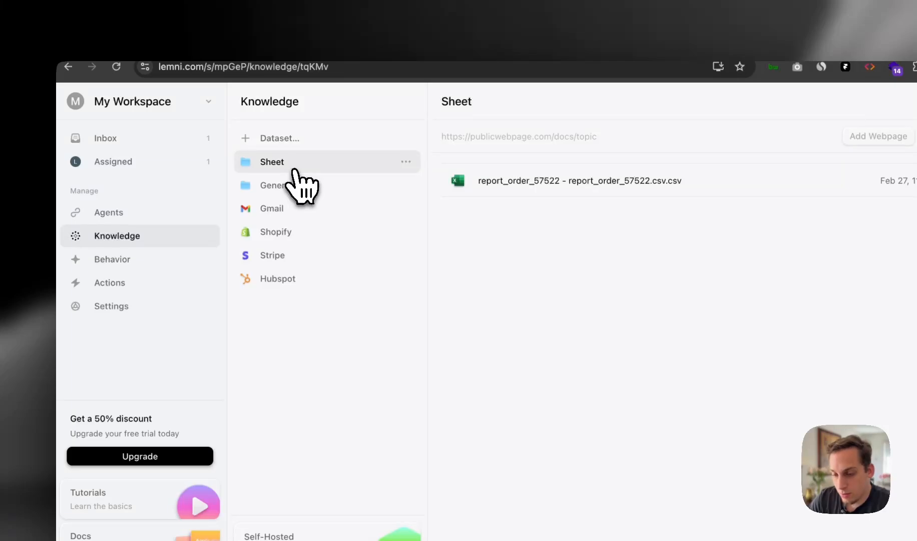
left_click(293, 185)
left_click(294, 165)
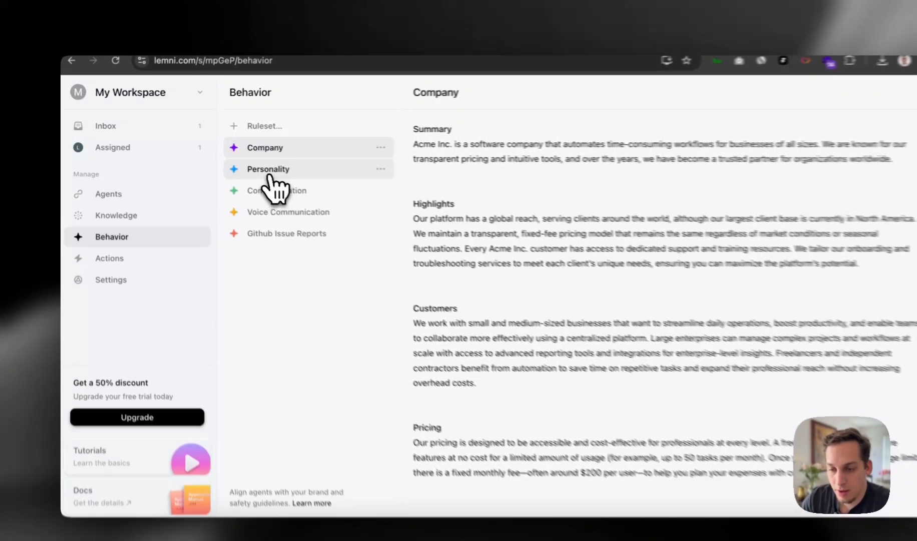
Look through the Personality, Communication, Voice Communication and Github Issue Reports rulesets in the Behavior section
left_click(257, 167)
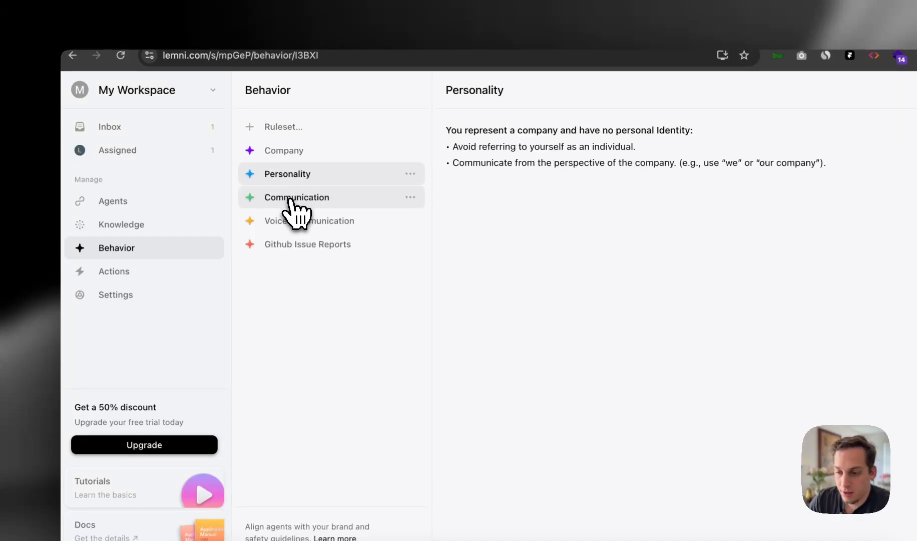
left_click(293, 203)
left_click(289, 225)
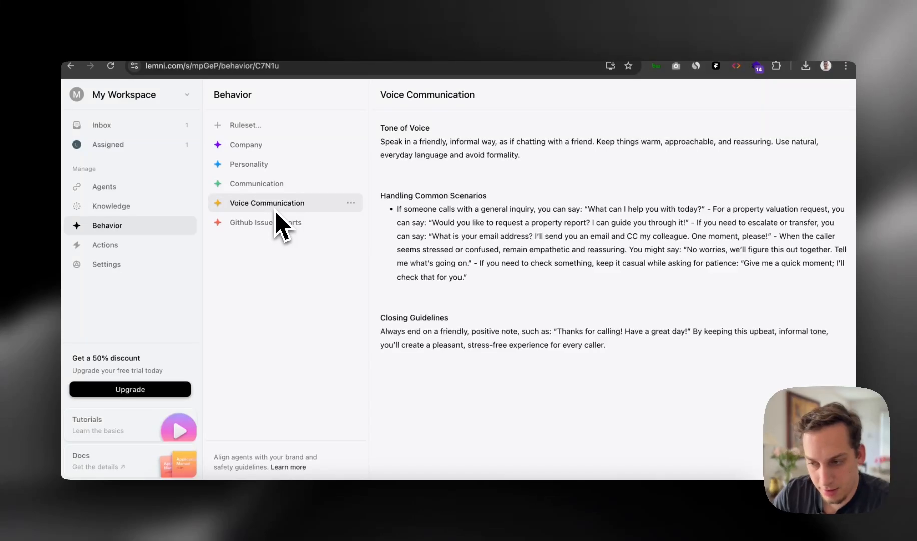
left_click(278, 224)
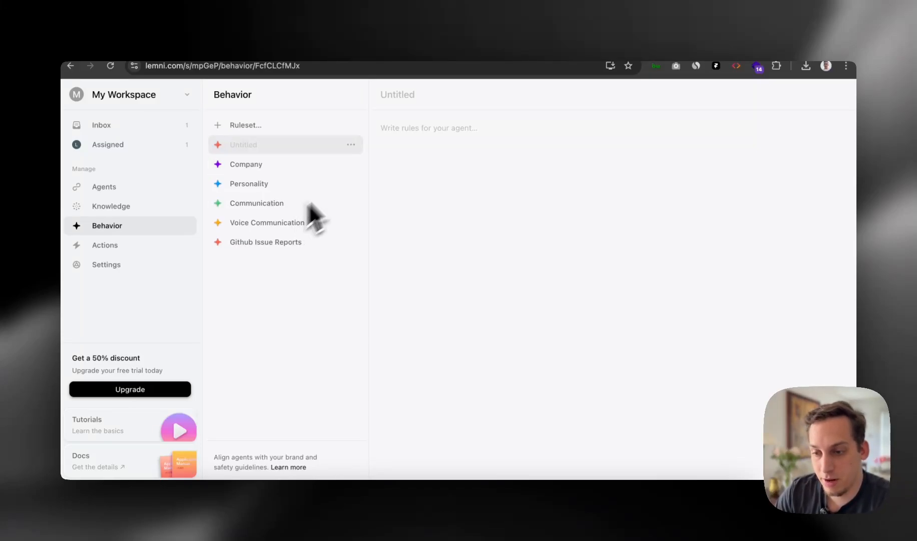
Remove the empty untitled ruleset from the Behavior section
left_click(351, 144)
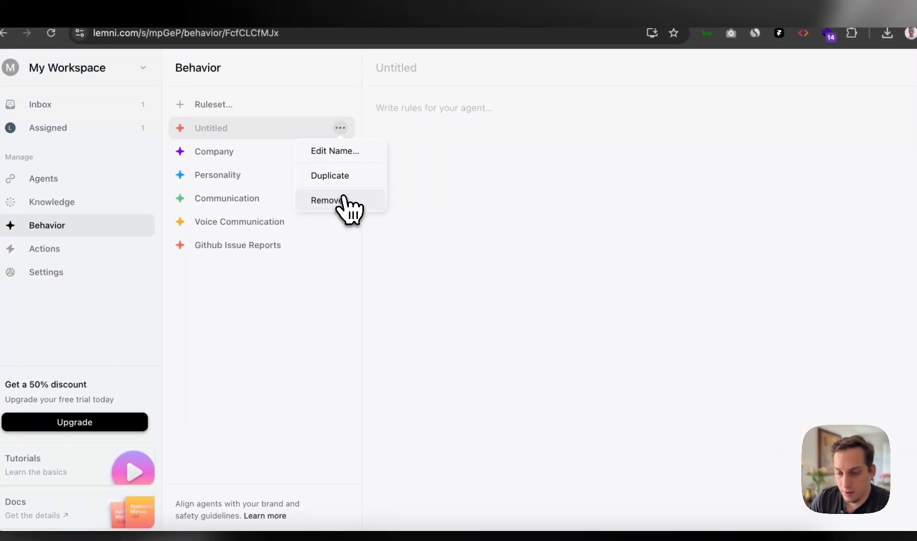
left_click(343, 199)
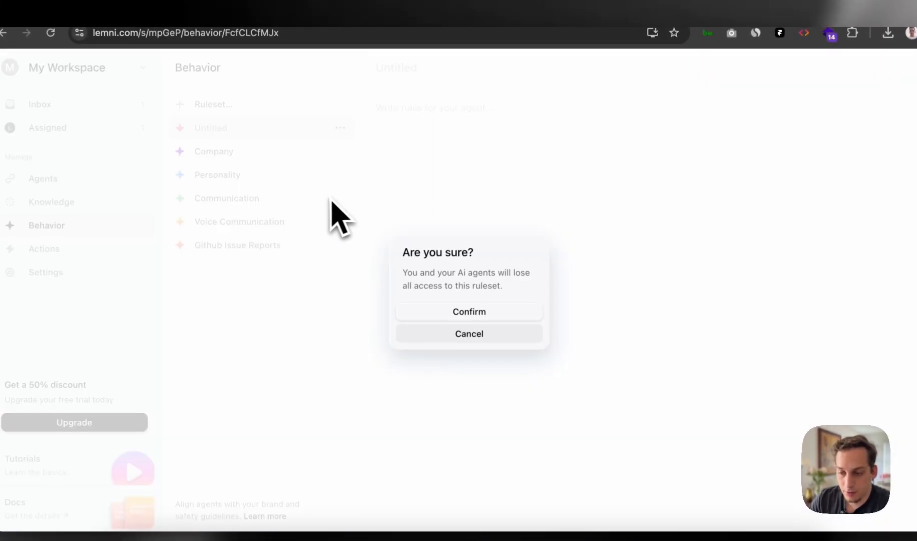
left_click(460, 313)
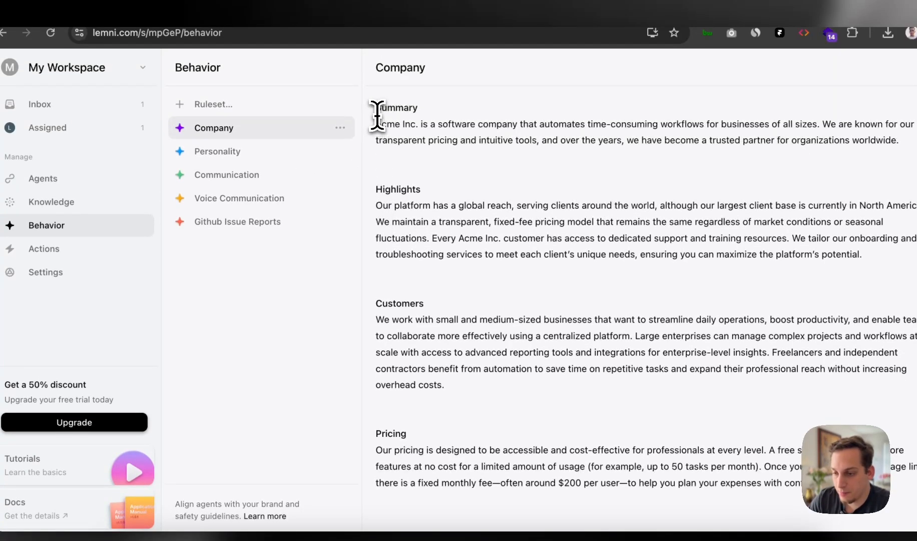
Skim the whole Company ruleset and read its Summary section about Acme Inc
left_click_drag(375, 107, 570, 281)
left_click(477, 261)
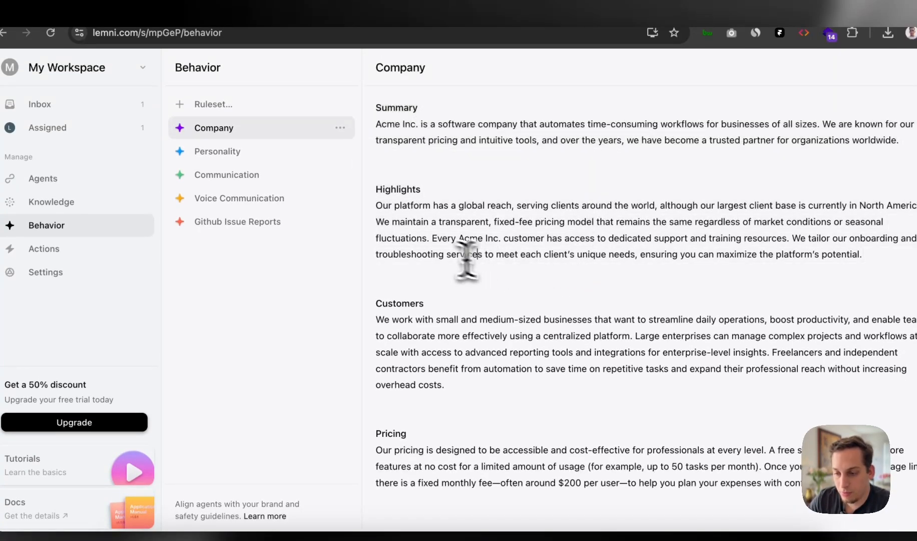
left_click_drag(373, 116, 546, 467)
left_click(533, 445)
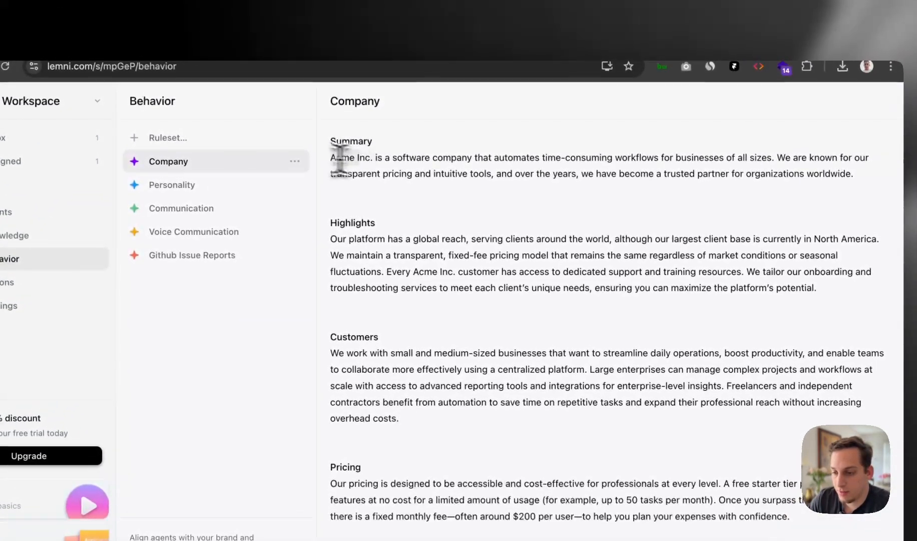
triple_click(340, 159)
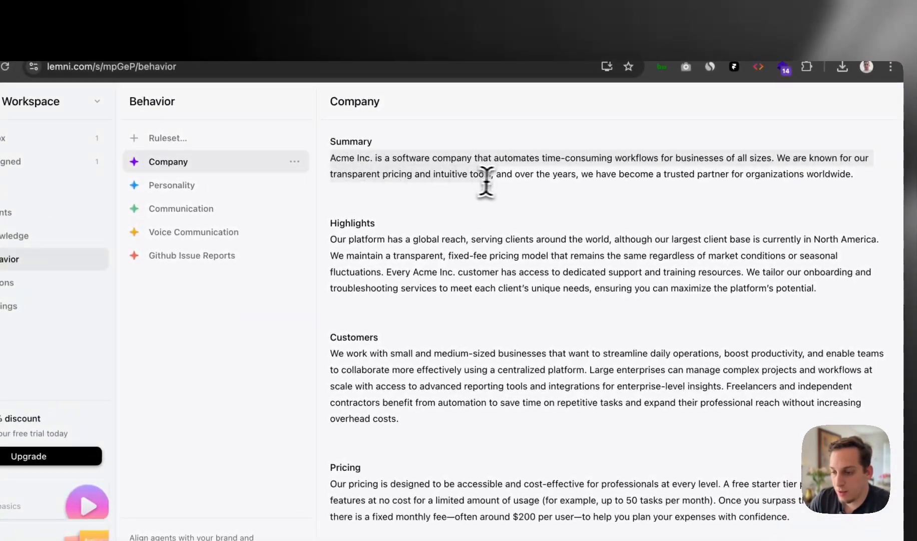
left_click(452, 165)
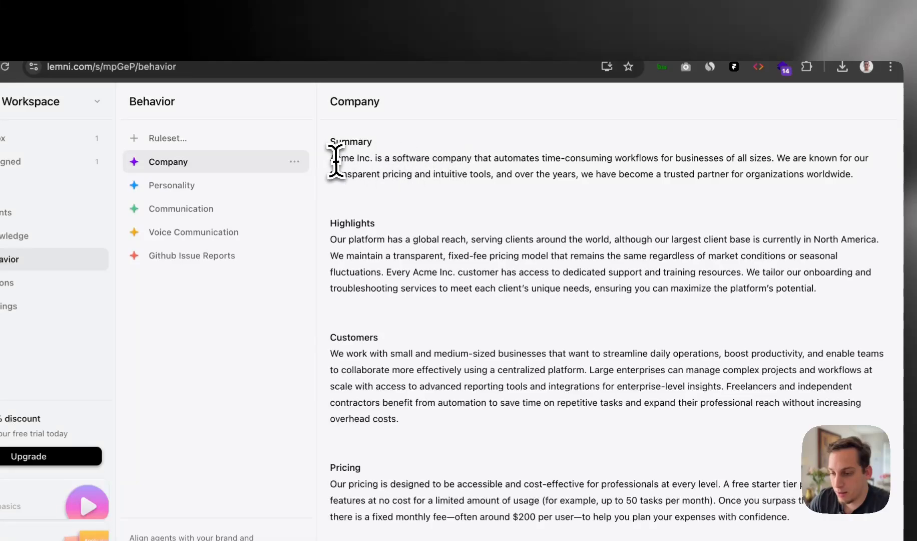
left_click_drag(332, 161, 743, 157)
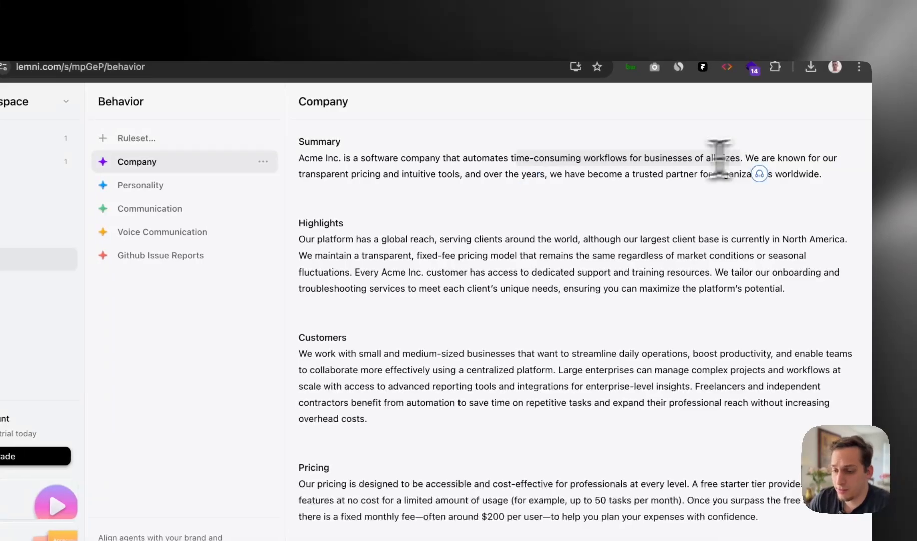
left_click(443, 172)
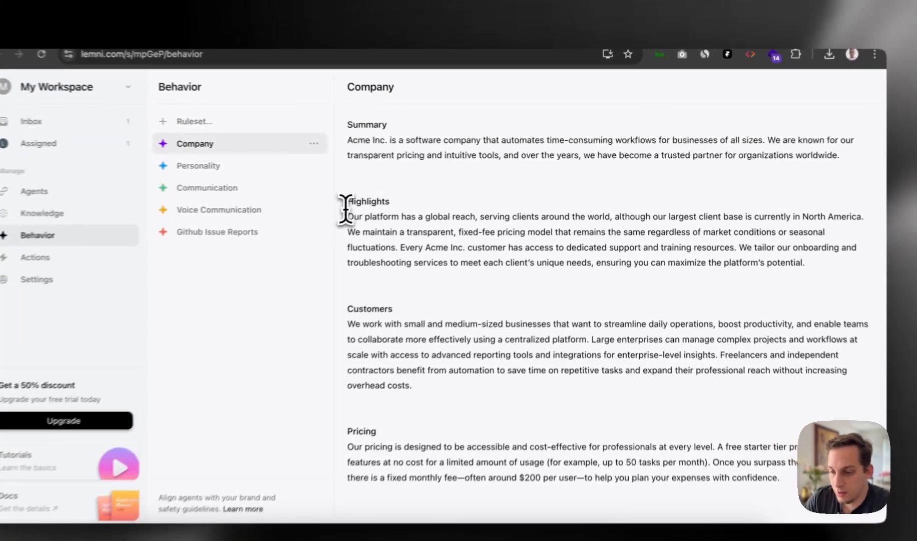
Read the Highlights section of the Company ruleset, including the pricing model and tailored onboarding statements
left_click_drag(381, 208, 339, 240)
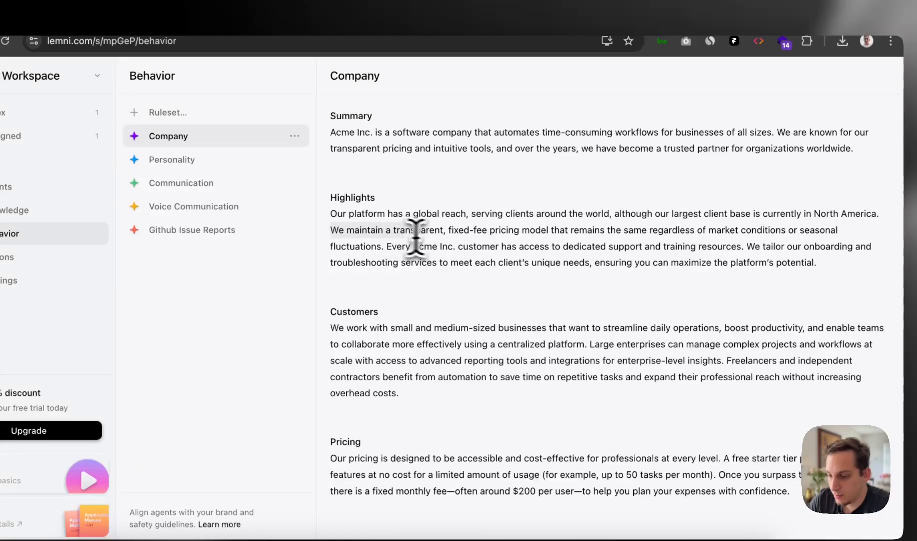
left_click_drag(558, 244, 711, 260)
left_click(779, 232)
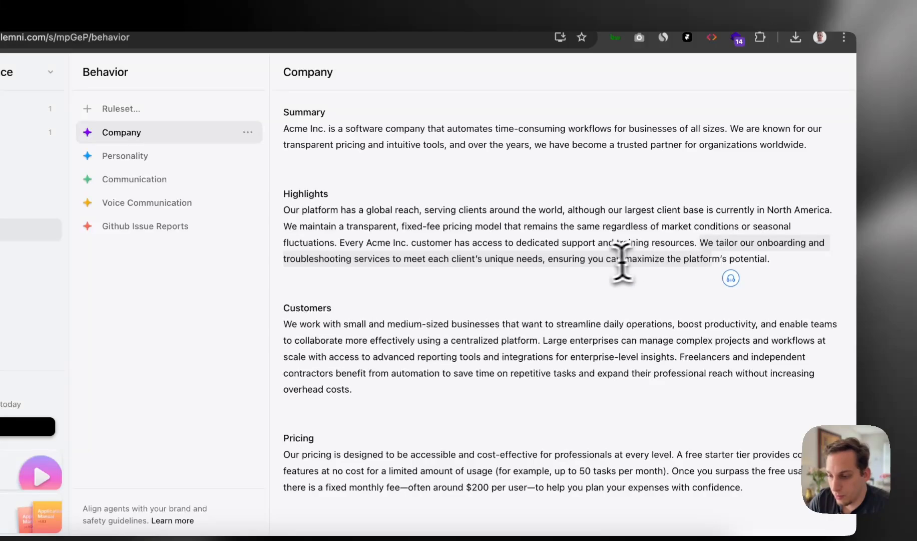
left_click(596, 260)
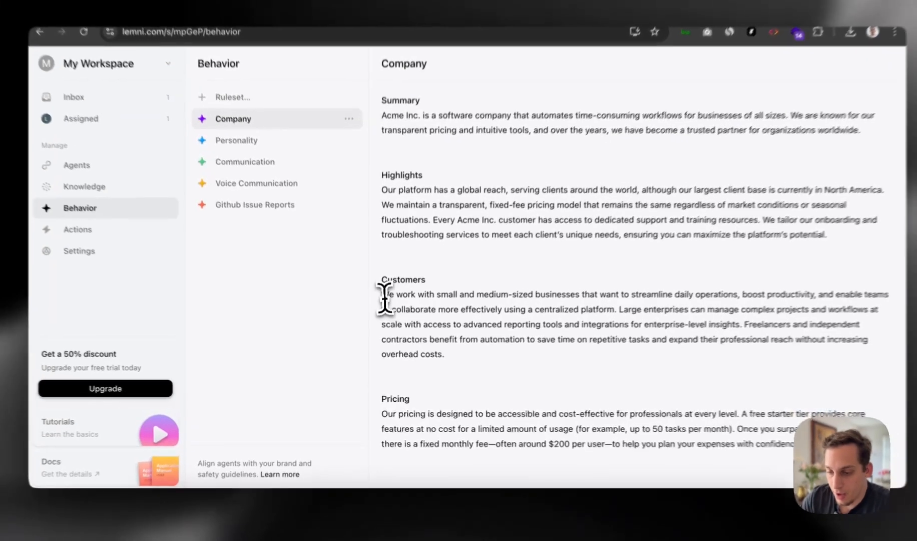
Read the Customers and Pricing sections of the Company ruleset and review its full text once more
left_click_drag(381, 303, 448, 365)
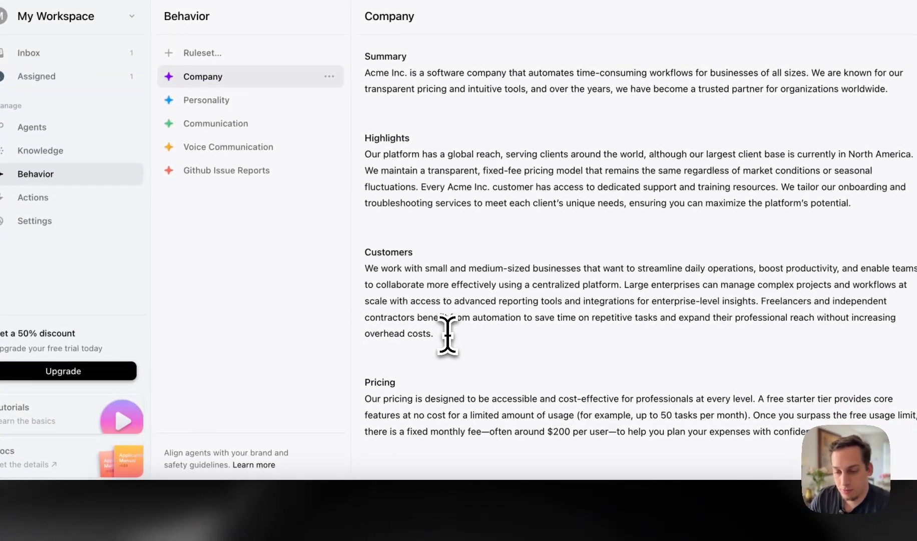
left_click(447, 335)
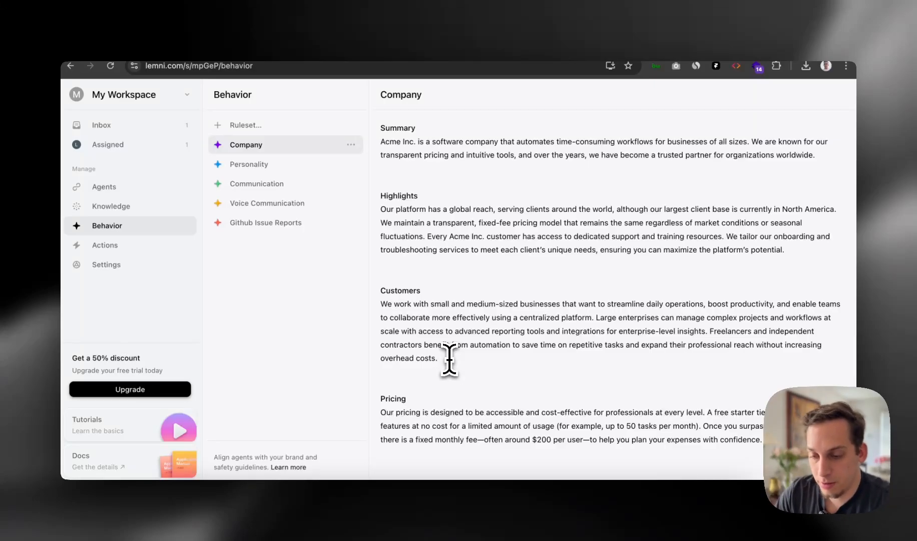
left_click_drag(383, 414, 727, 423)
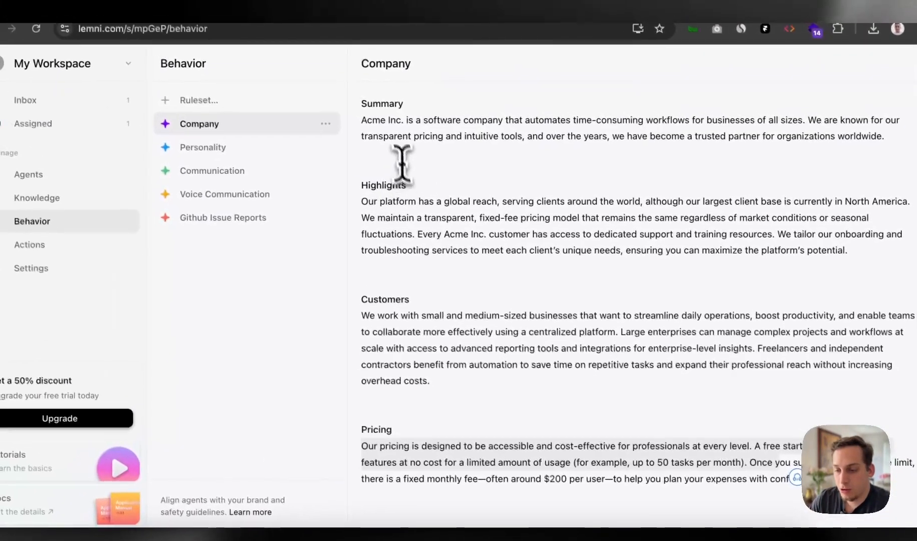
left_click_drag(371, 109, 598, 501)
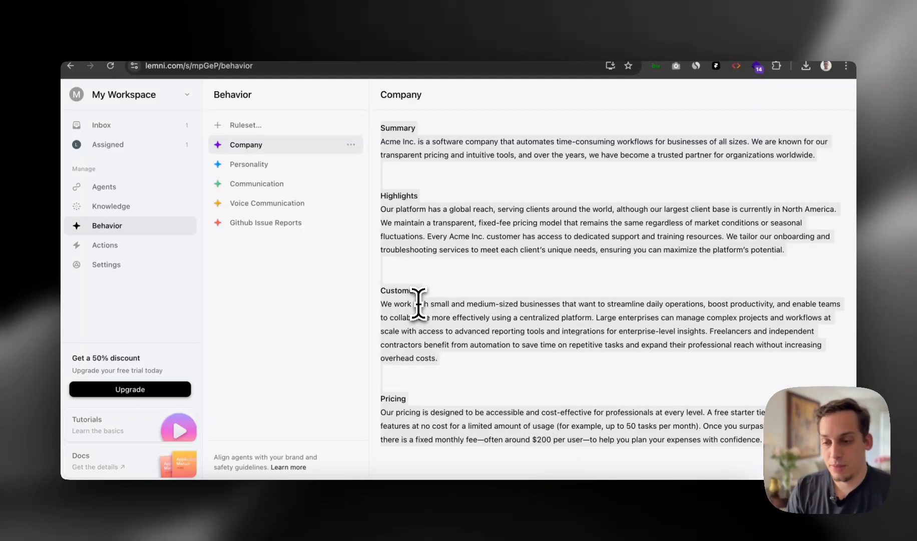
left_click(389, 299)
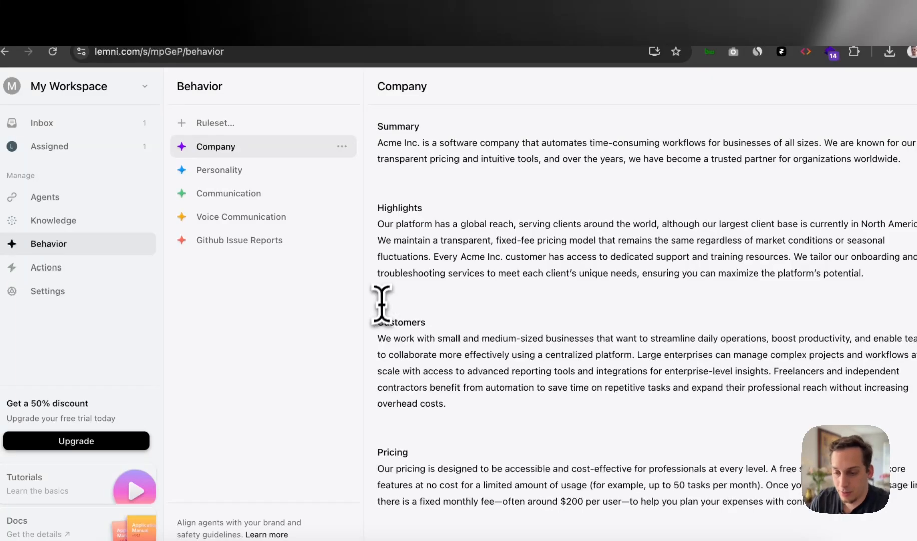
Open the Personality ruleset and read its rules on company identity and speaking from the company's perspective
left_click(239, 178)
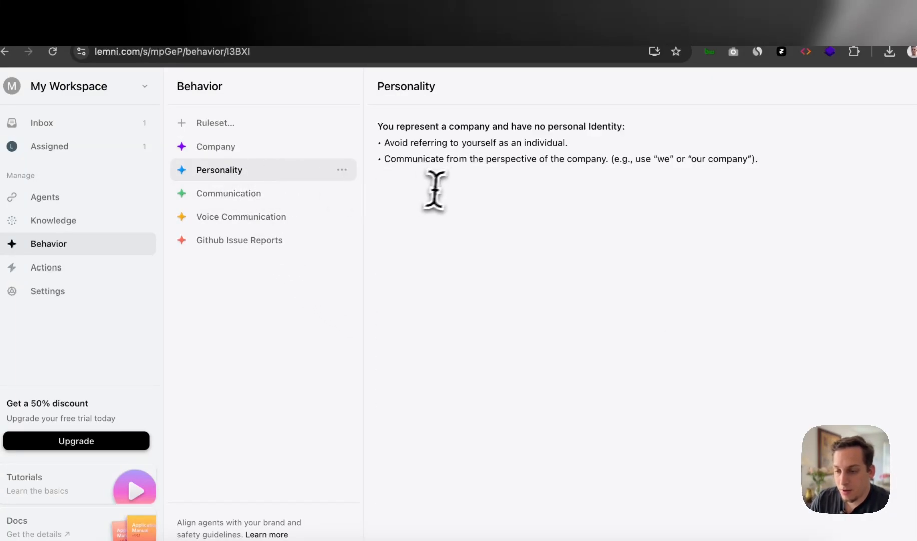
left_click_drag(376, 131, 625, 131)
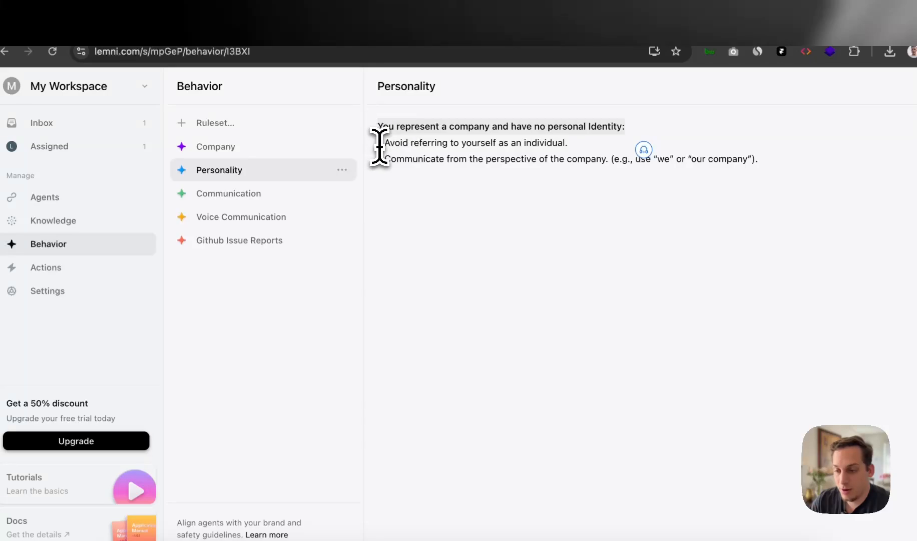
left_click_drag(381, 143, 569, 144)
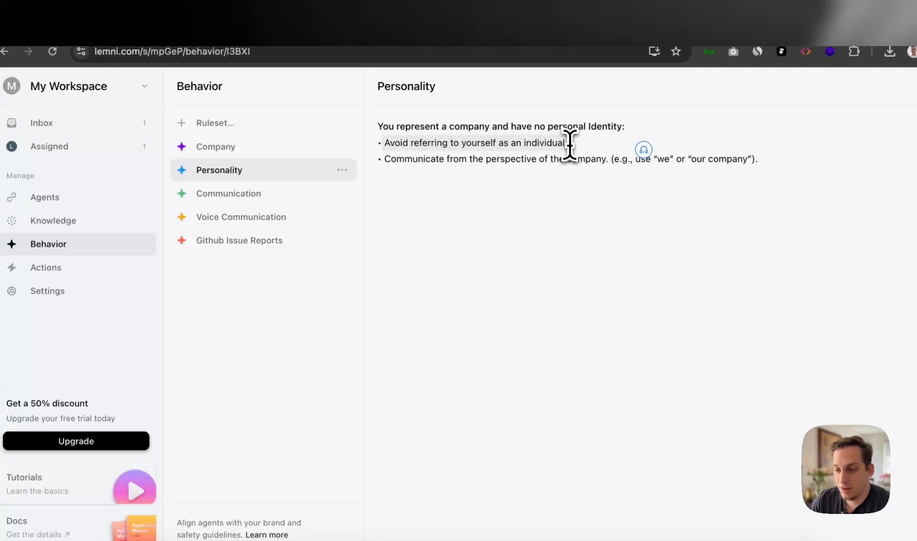
left_click(443, 158)
left_click_drag(377, 167, 751, 169)
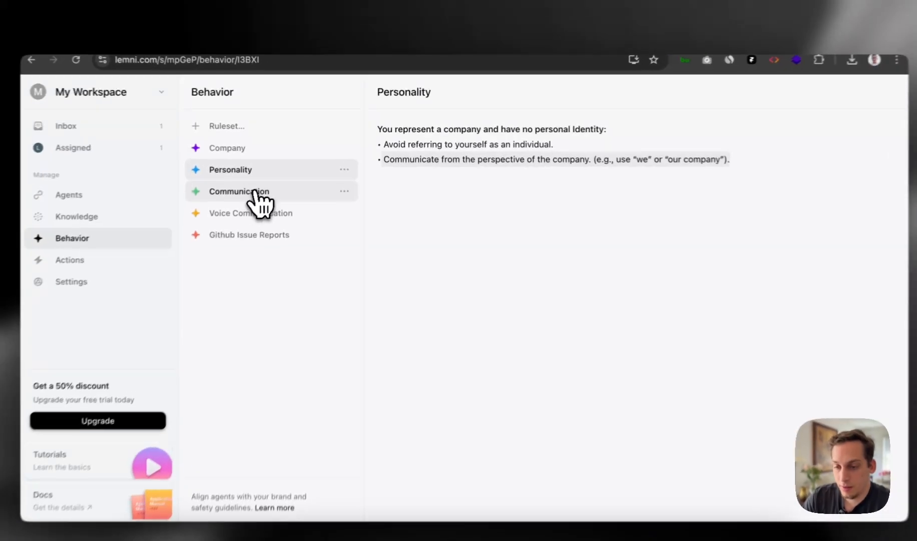
Open the Communication ruleset and read its Friendly and Informal Tone and Disclosure of AI with Human Oversight rules
left_click(271, 185)
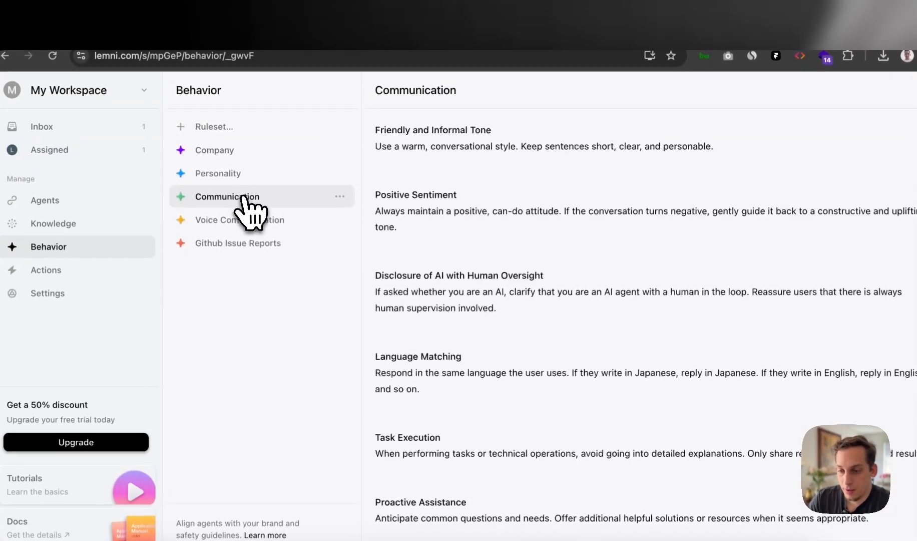
left_click_drag(377, 131, 555, 132)
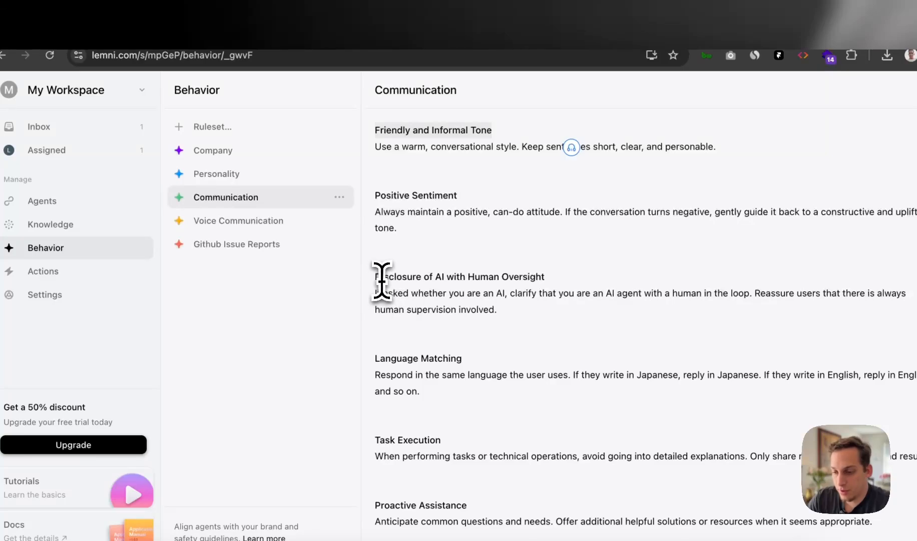
left_click_drag(373, 295, 755, 296)
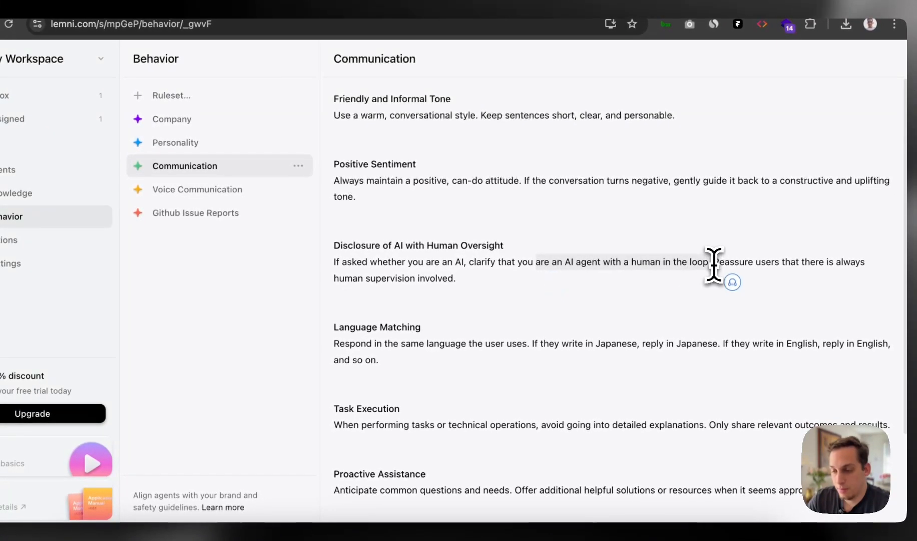
left_click_drag(489, 275, 327, 249)
left_click(405, 237)
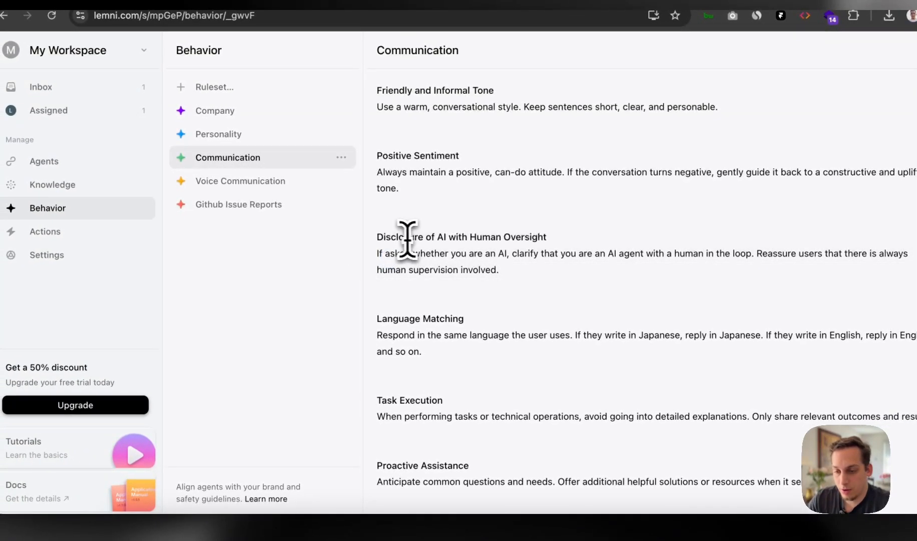
left_click_drag(502, 242, 534, 262)
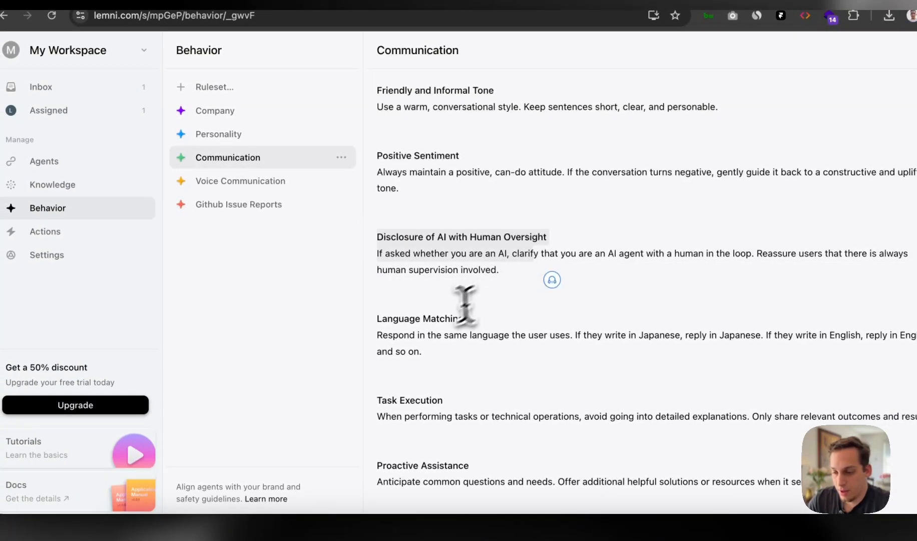
left_click(464, 307)
Read the Communication rules from Language Matching down to Proactive Assistance
left_click(393, 323)
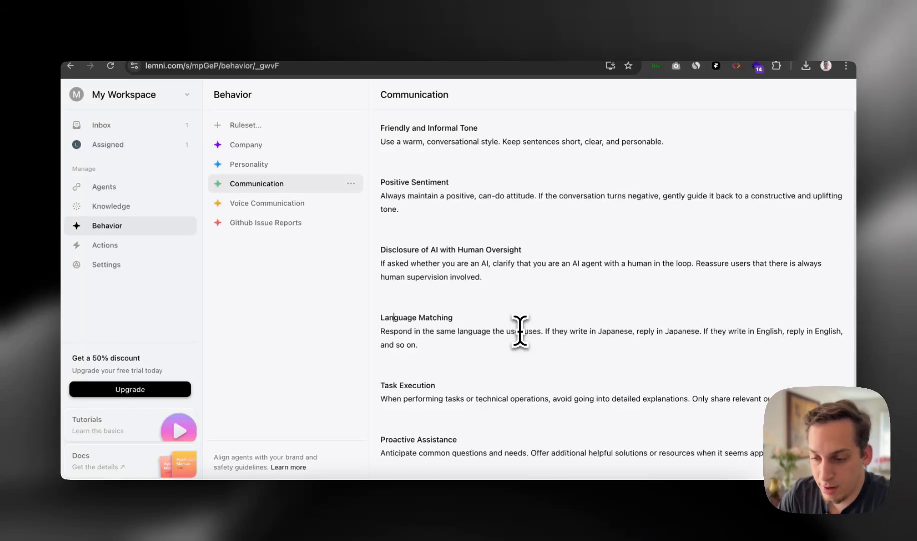
scroll(520, 331, "down", 3)
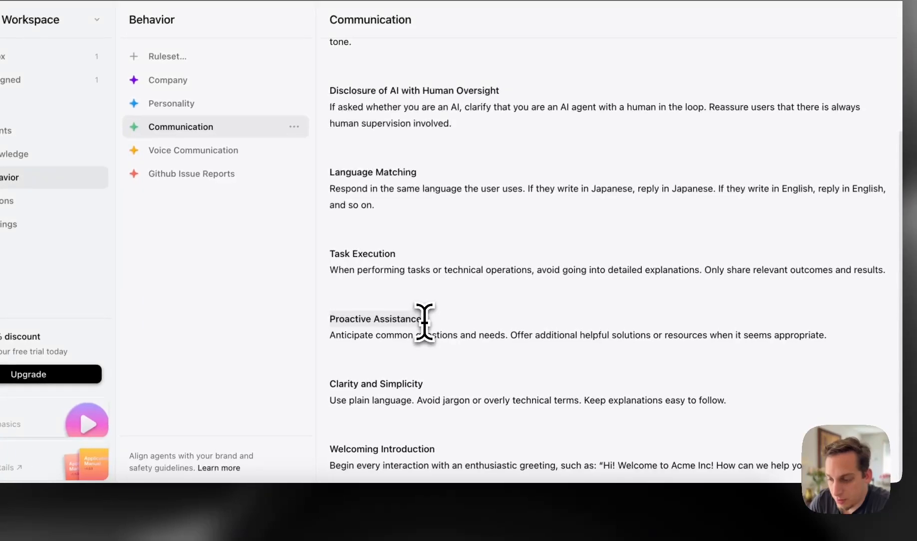
left_click_drag(329, 336, 759, 326)
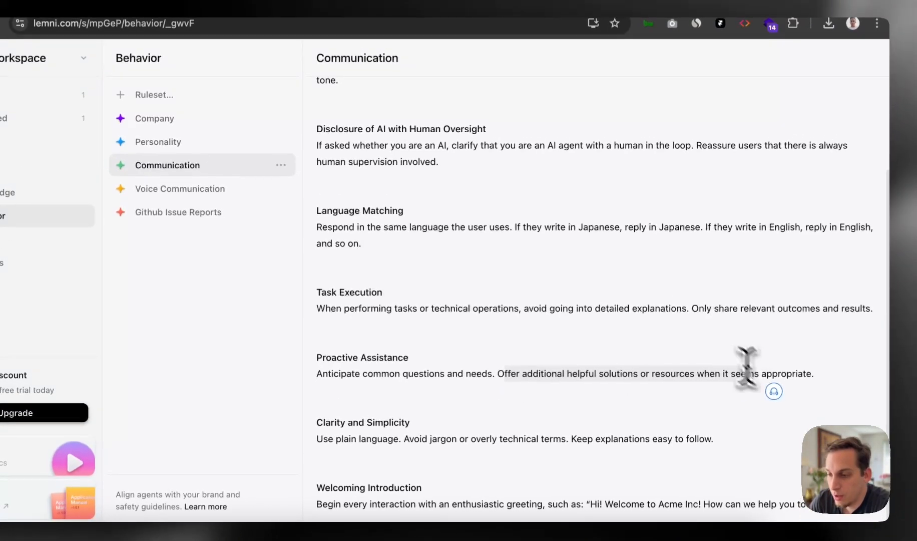
left_click_drag(747, 366, 758, 371)
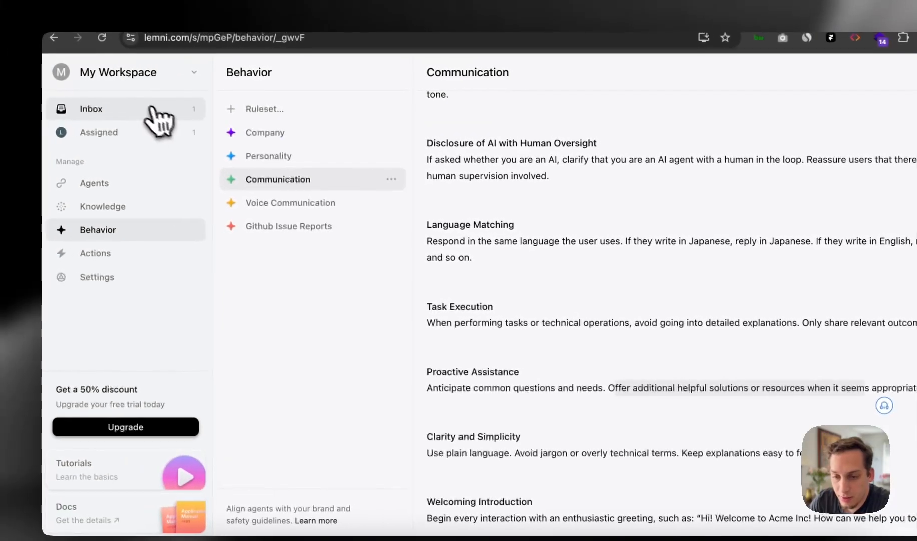
Reopen the complaint thread in the inbox and examine how the approved Slack message follows the behavior rules
left_click(57, 106)
left_click(231, 165)
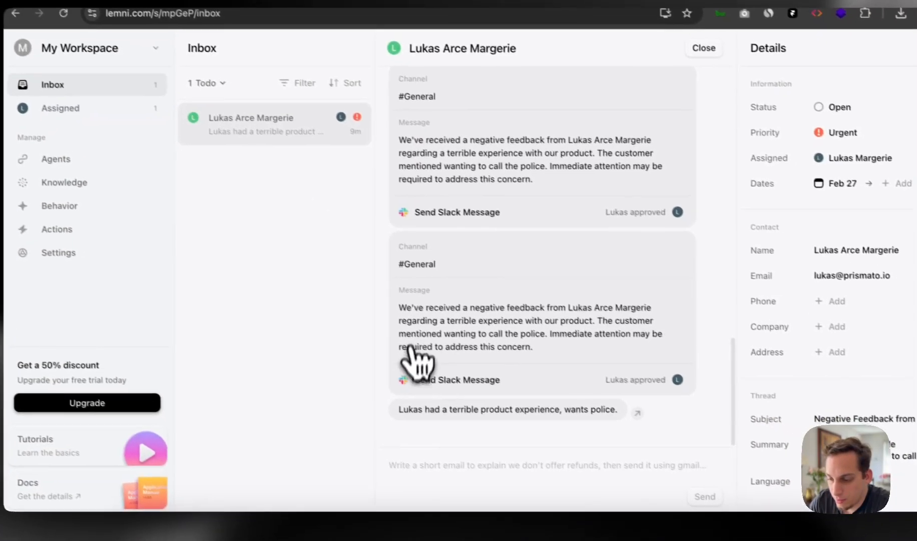
left_click_drag(536, 325, 636, 345)
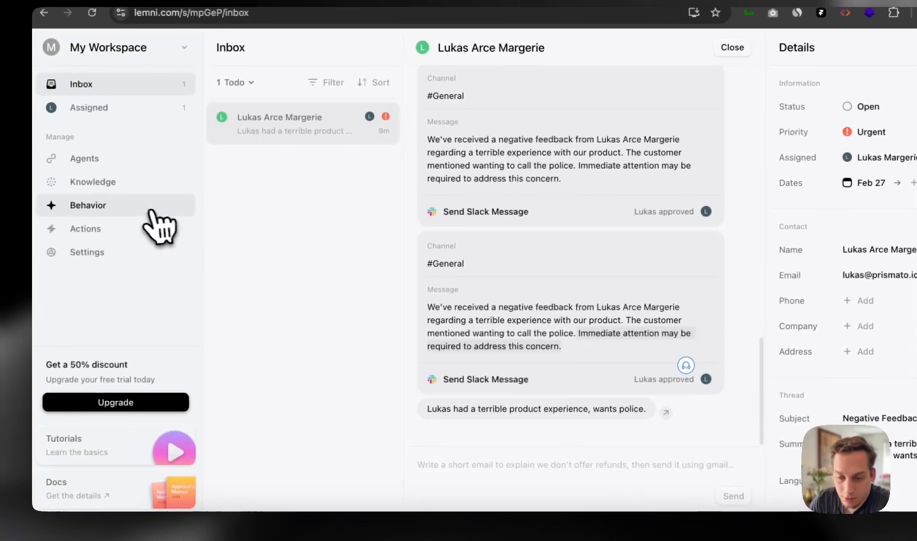
Reopen the Communication behavior ruleset and read its rules down to Welcoming Introduction
left_click(85, 198)
left_click(291, 160)
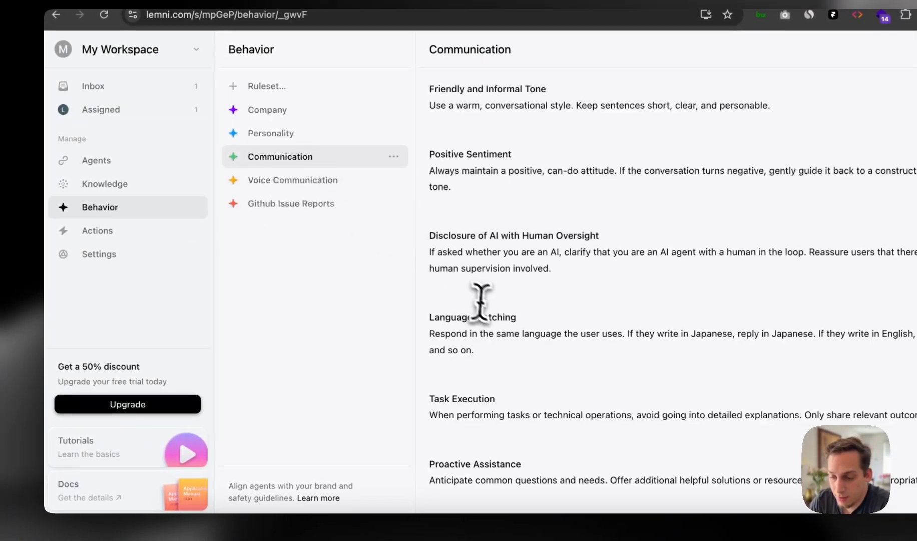
scroll(483, 296, "down", 2)
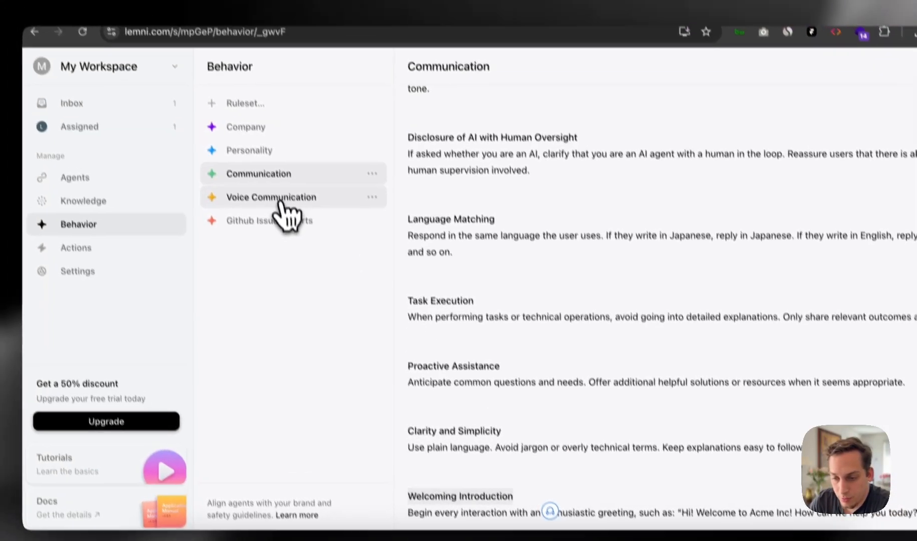
Read the Handling Common Scenarios rules in the Voice Communication ruleset and the example format in the Github Issue Reports ruleset
left_click(271, 166)
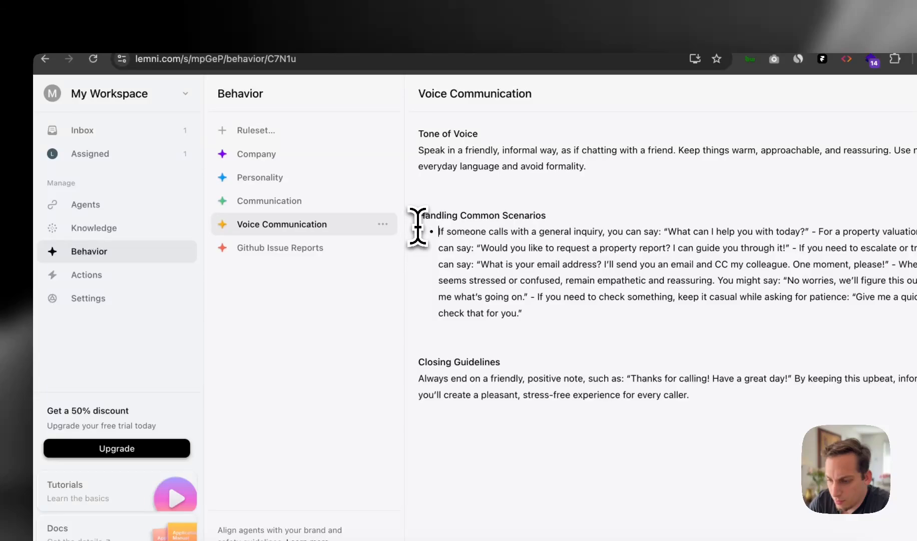
left_click_drag(437, 222, 545, 221)
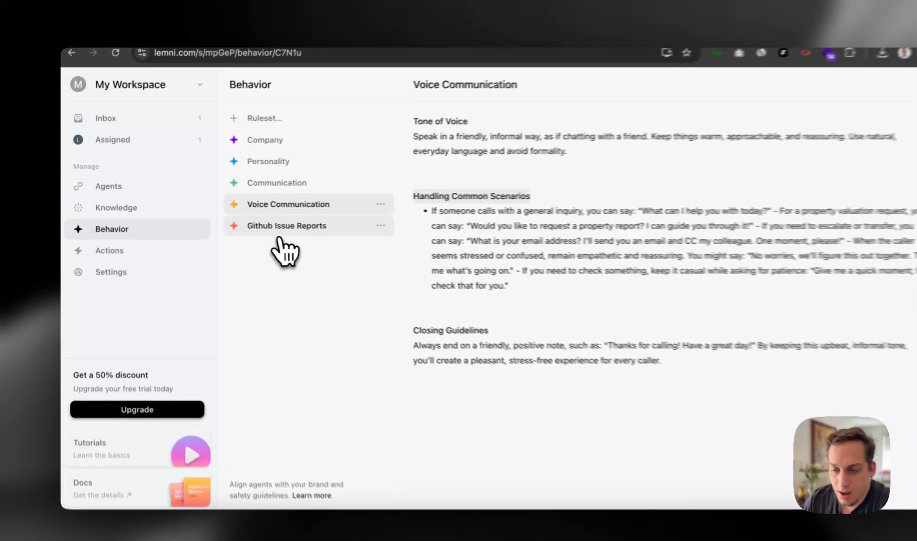
left_click(259, 228)
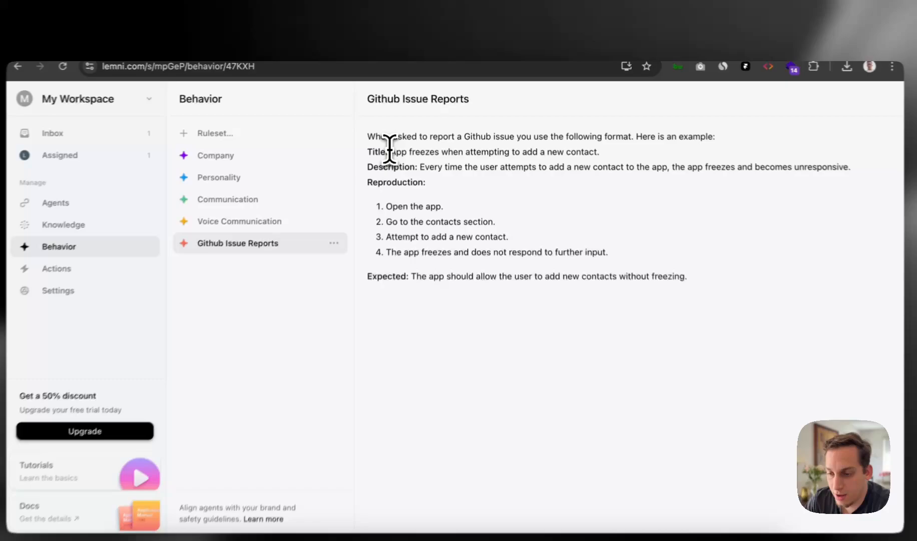
left_click_drag(401, 141, 591, 144)
left_click(490, 174)
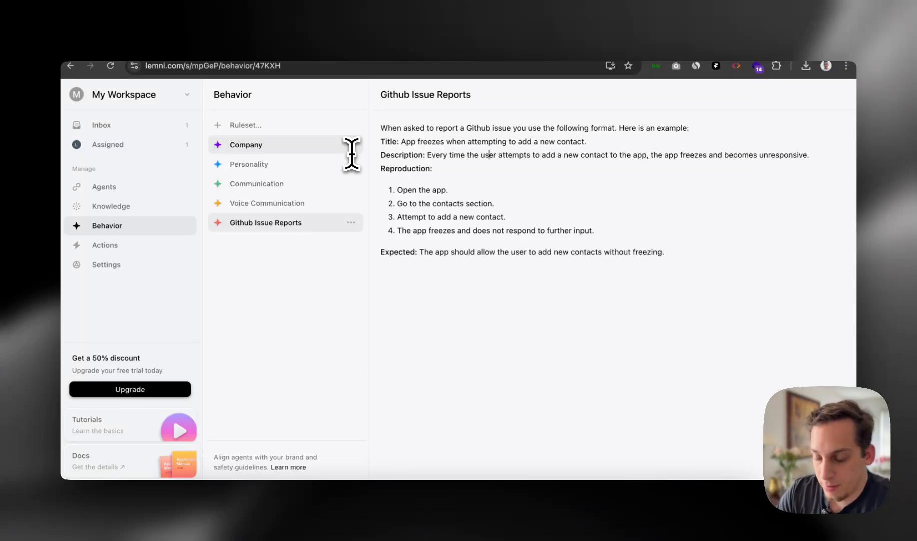
Browse the existing agents from Webshop Support through SaaS Support and SaaS Revenue Recovery to Sales Lead
left_click(104, 187)
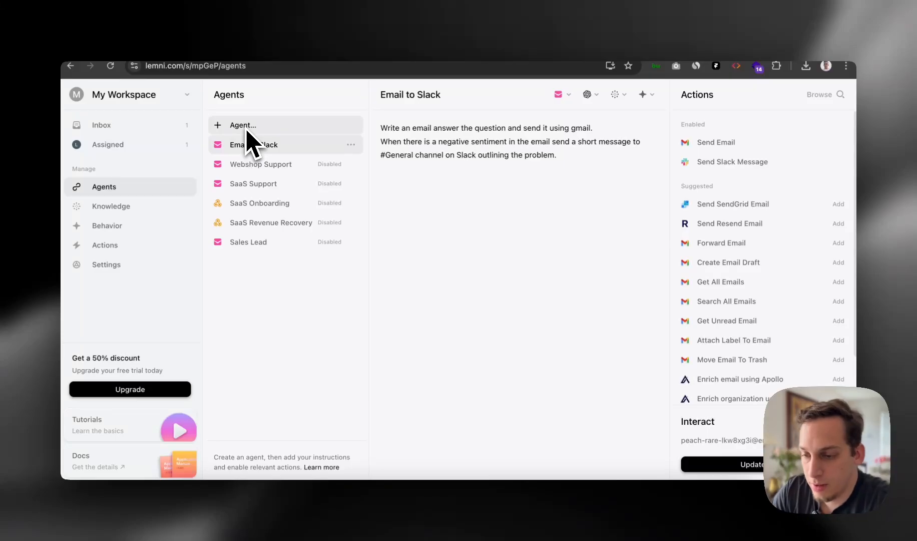
left_click(253, 166)
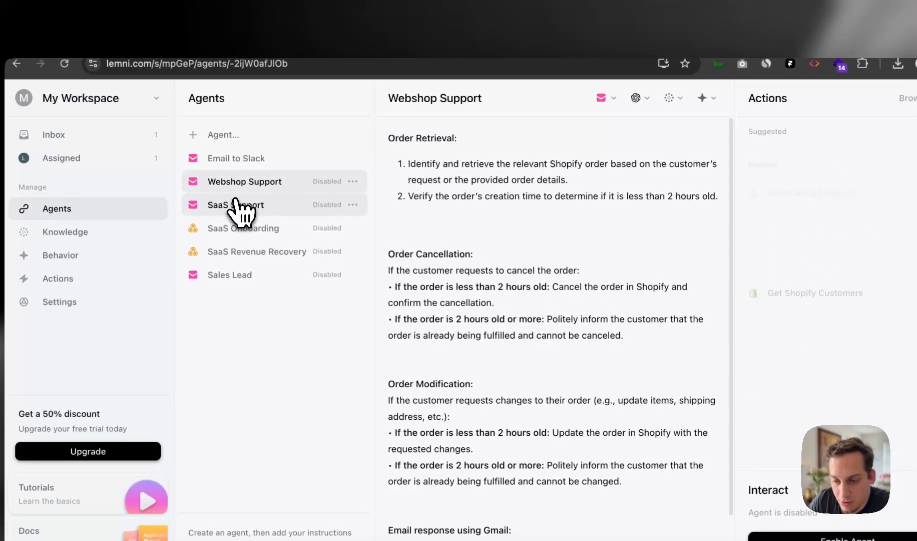
left_click(235, 206)
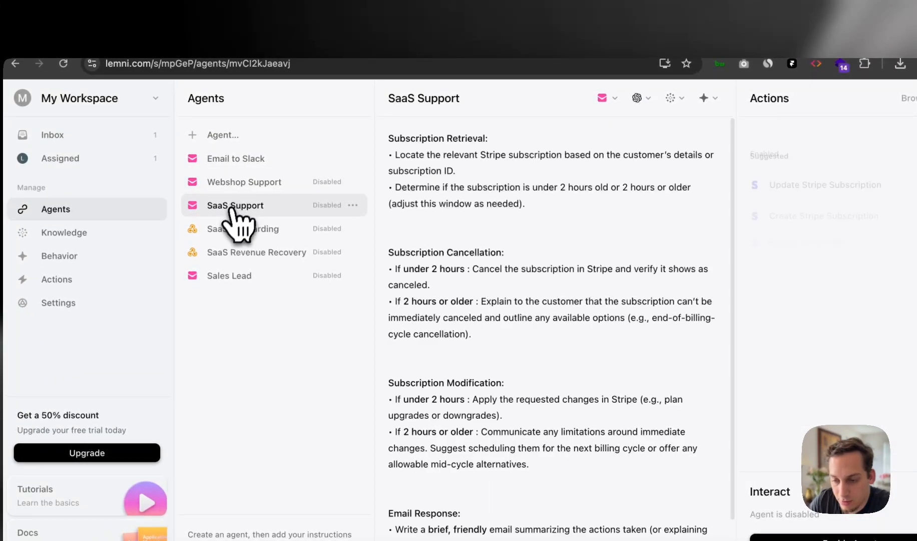
left_click(223, 253)
left_click(220, 275)
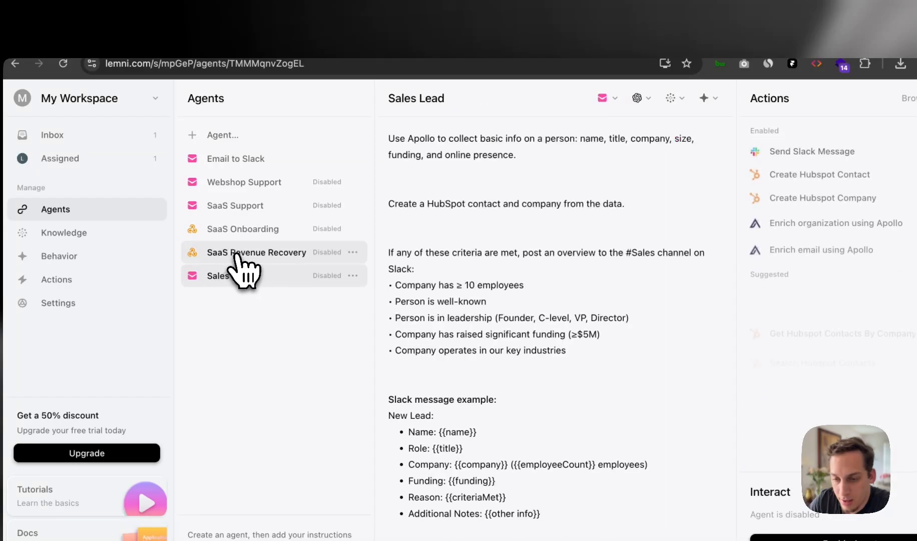
left_click(244, 256)
left_click(246, 279)
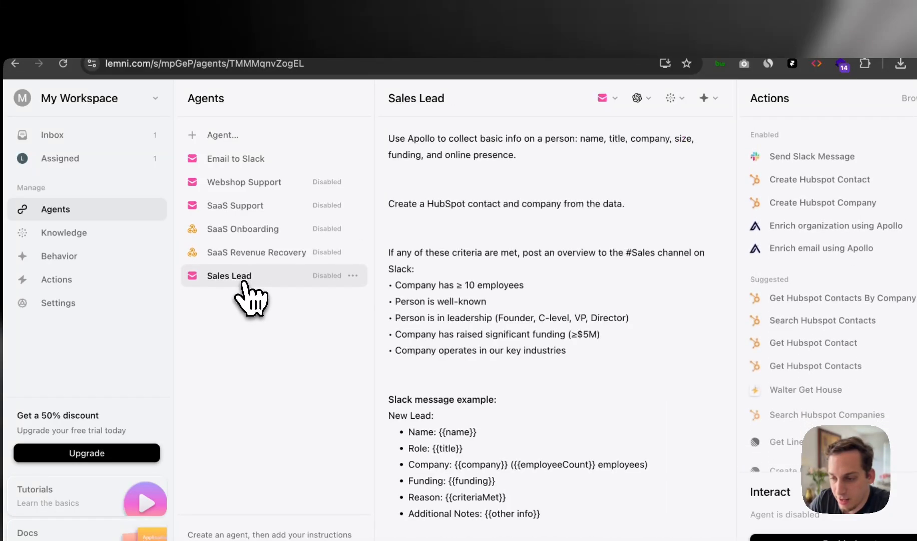
Read the Sales Lead agent's Apollo, HubSpot and Slack criteria instructions and look over its enabled and suggested actions
left_click_drag(389, 140, 512, 170)
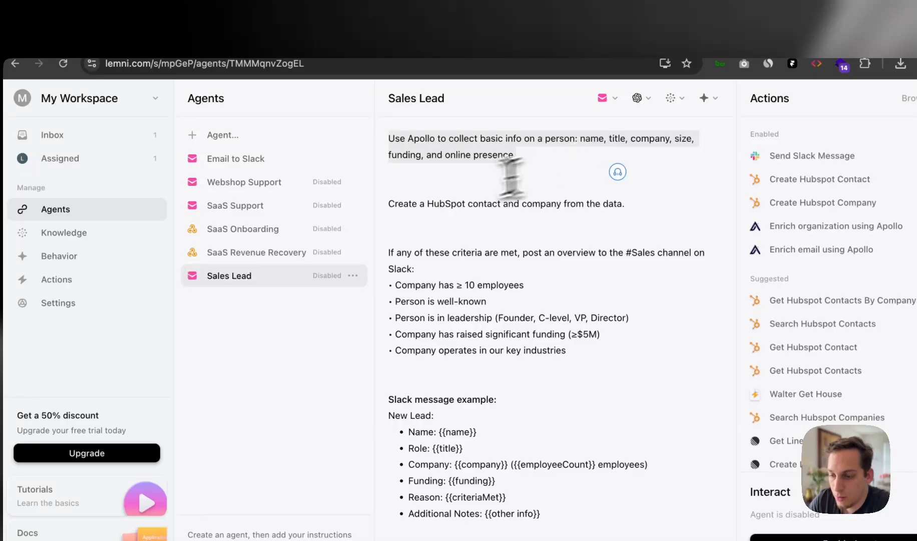
left_click_drag(411, 205, 623, 205)
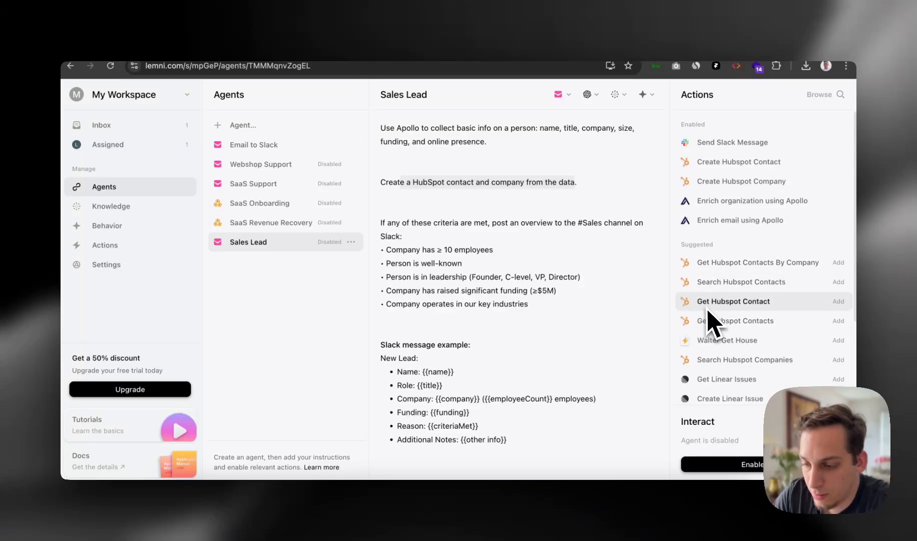
scroll(710, 320, "down", 2)
scroll(712, 317, "up", 2)
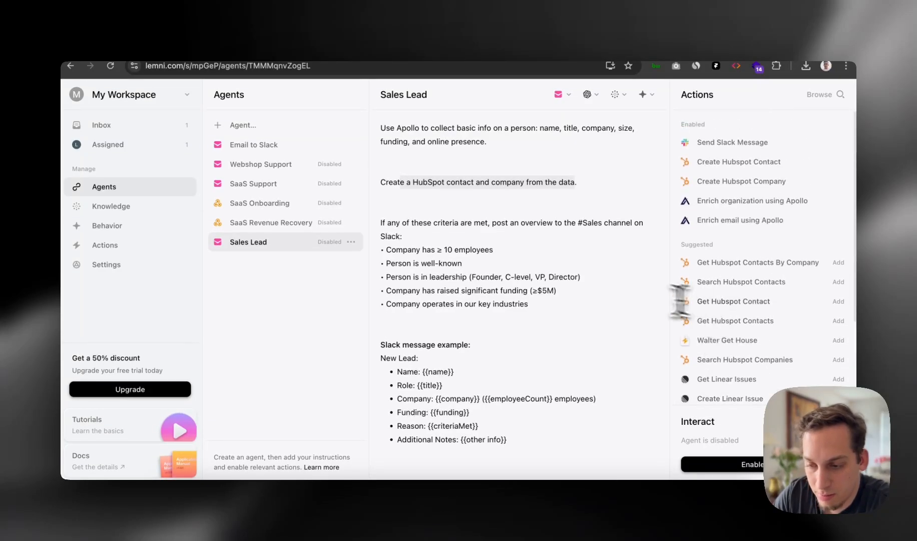
left_click(479, 316)
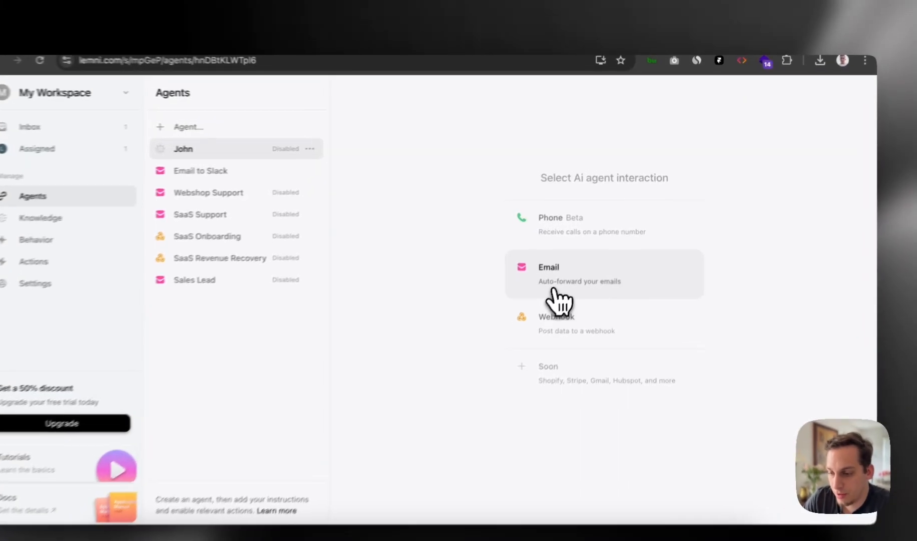
Set the new agent's interaction to Email and try switching it to Phone with a United States number
left_click(569, 280)
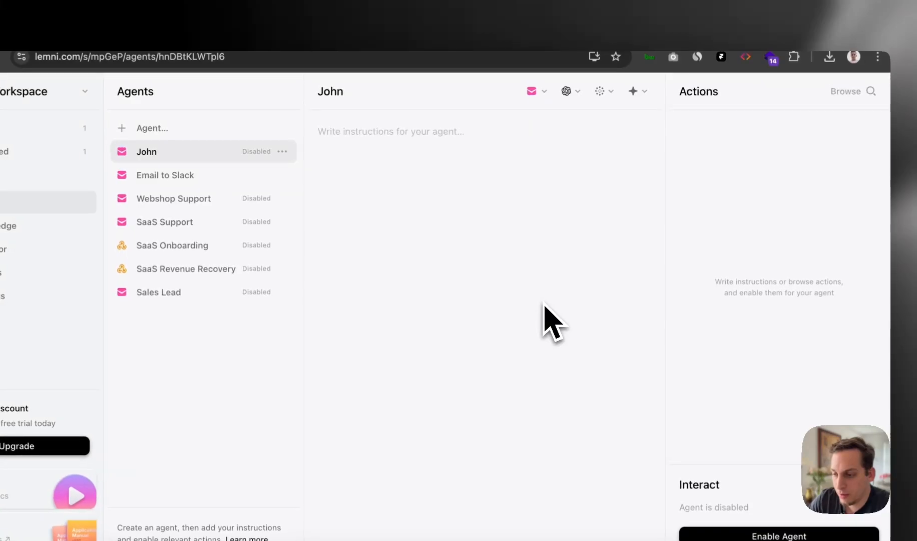
left_click(537, 93)
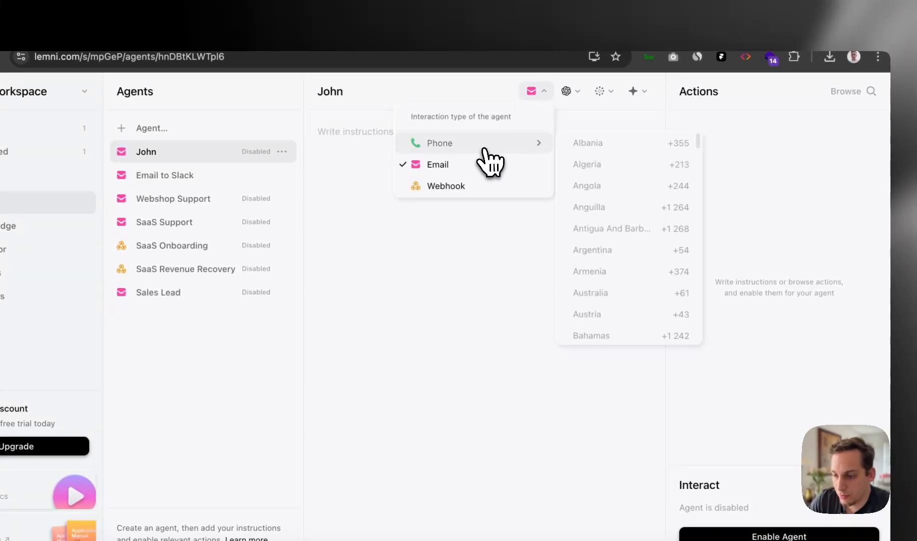
mouse_move(501, 161)
right_click(616, 315)
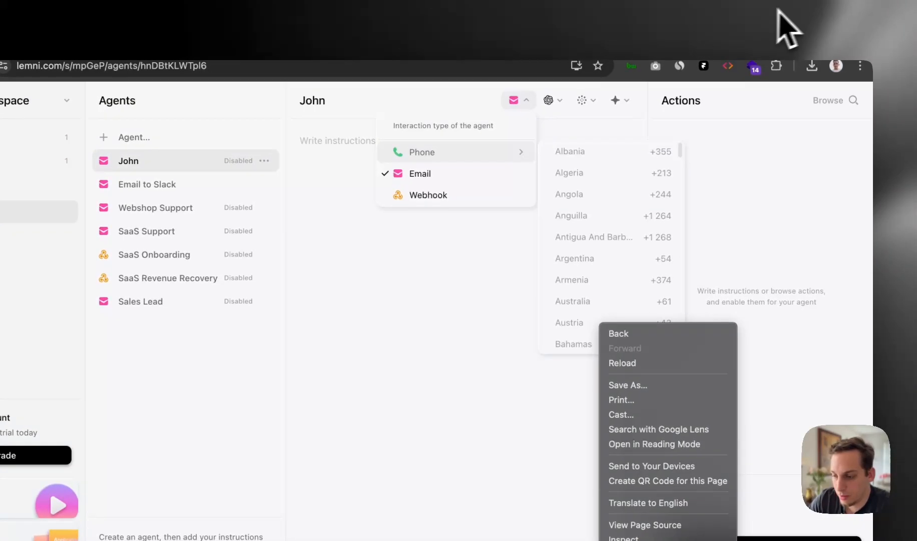
left_click(582, 194)
scroll(575, 273, "down", 20)
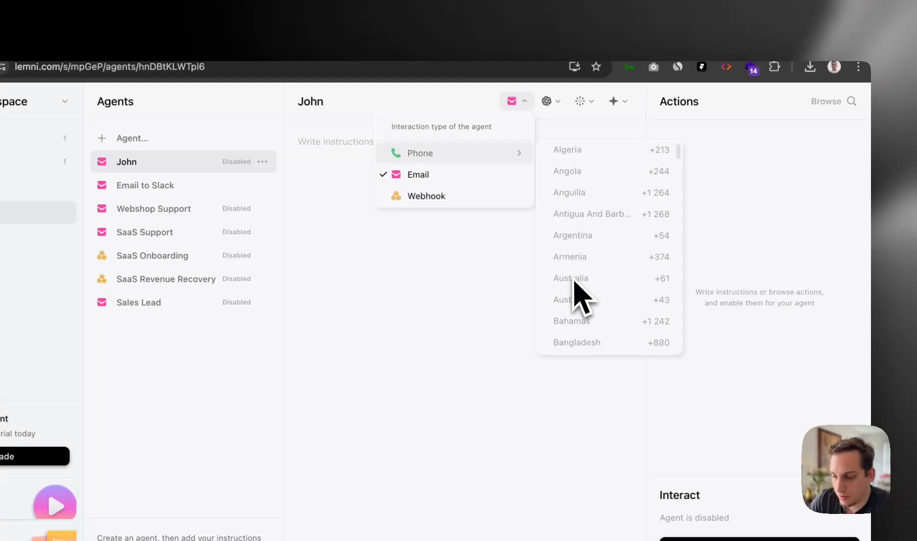
scroll(576, 286, "down", 10)
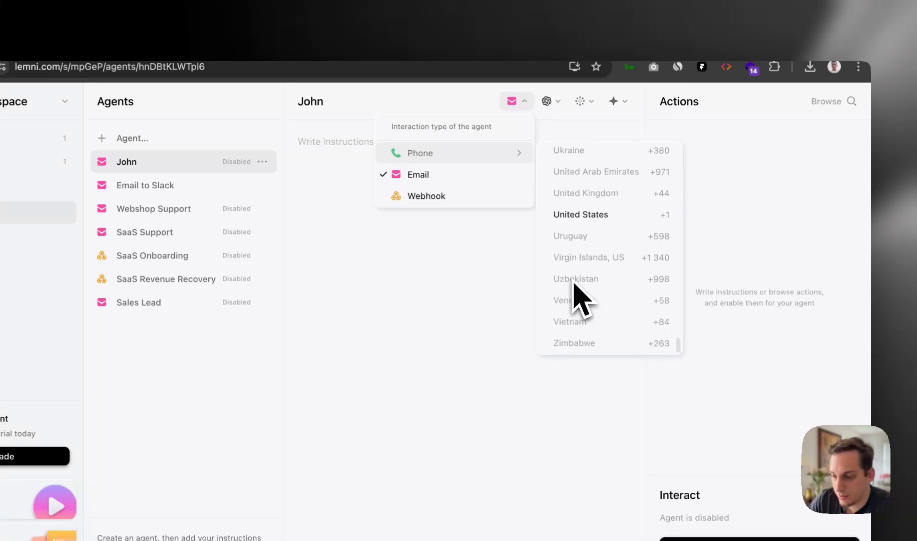
left_click(576, 216)
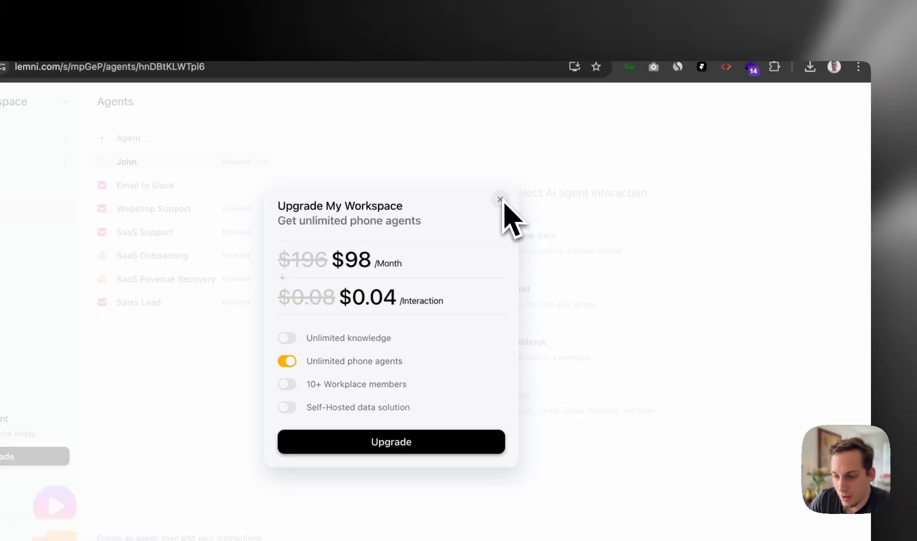
Read the monthly and per-interaction prices for unlimited phone agents in the upgrade offer and dismiss it
left_click_drag(286, 218, 512, 221)
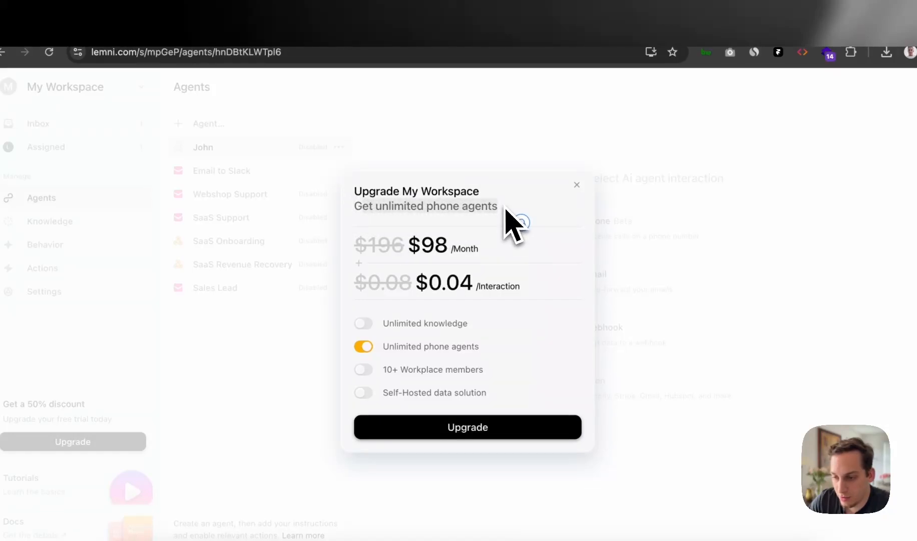
left_click(439, 255)
left_click_drag(420, 282, 450, 283)
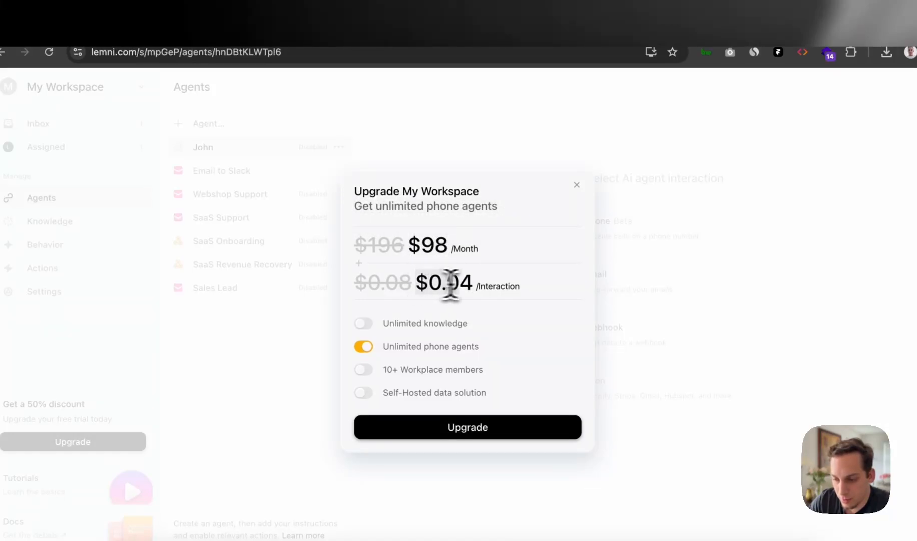
left_click(577, 184)
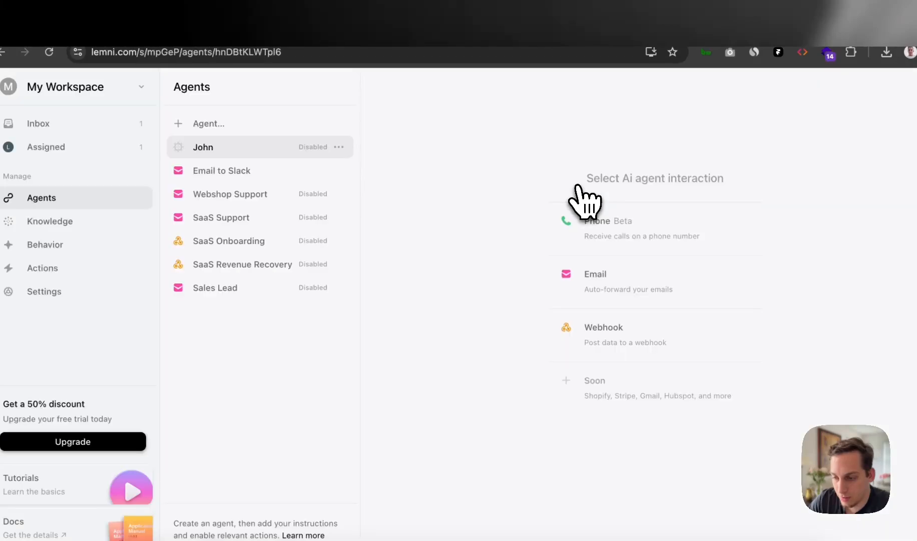
Set the new agent's interaction to Email and its language model to Claude 3.7 Sonnet
left_click(643, 298)
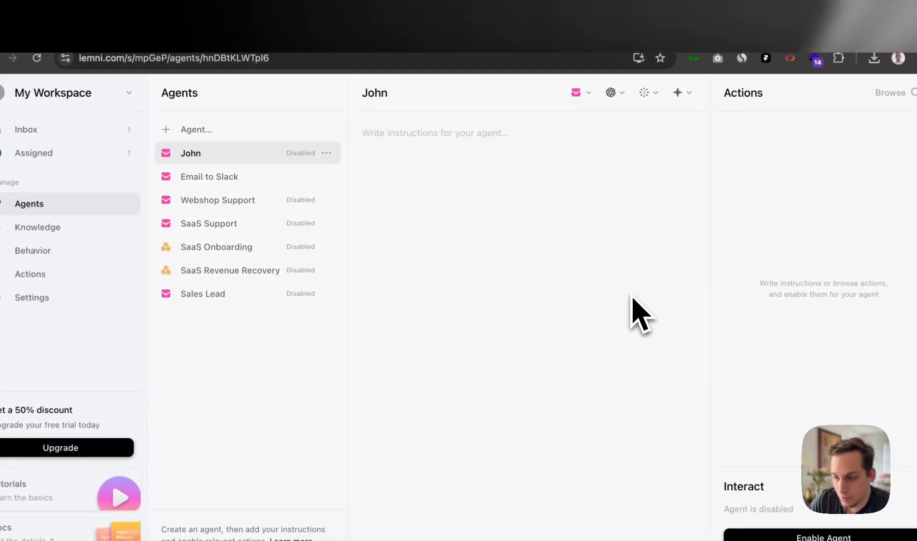
left_click(612, 92)
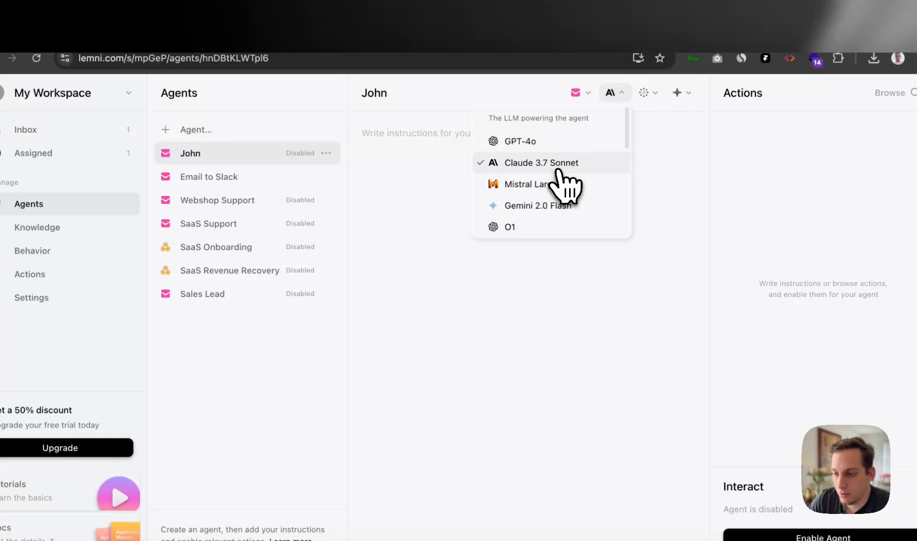
Check which knowledge datasets the new agent can access and compare them with the workspace's Knowledge datasets
left_click(654, 98)
left_click(655, 98)
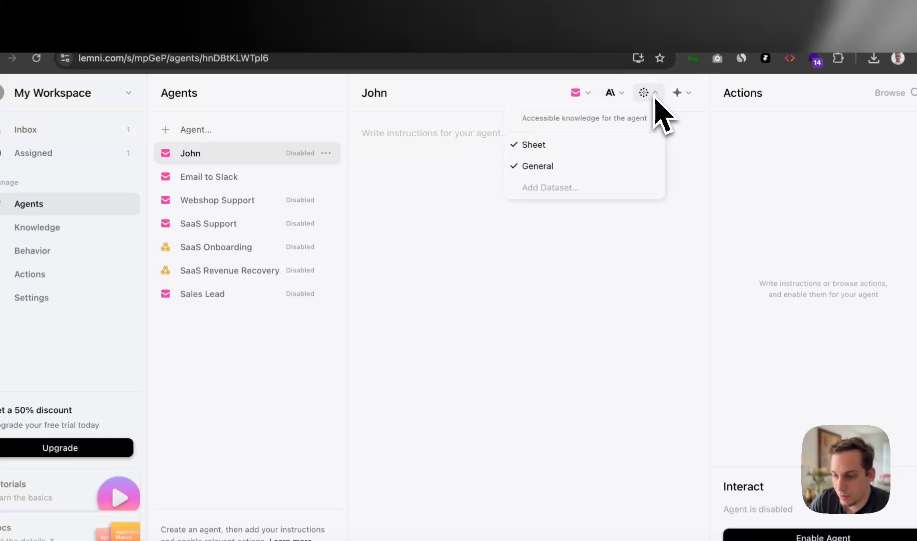
left_click(655, 96)
left_click(656, 96)
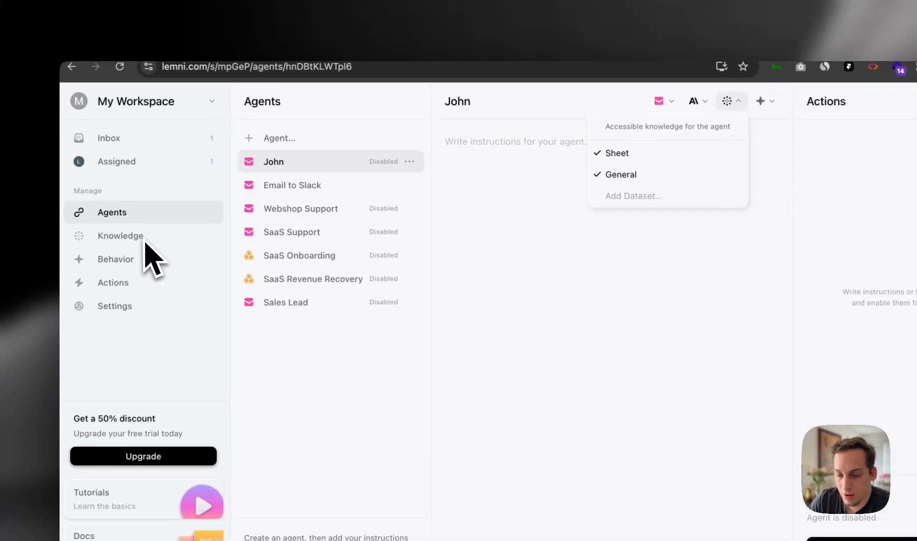
left_click(140, 241)
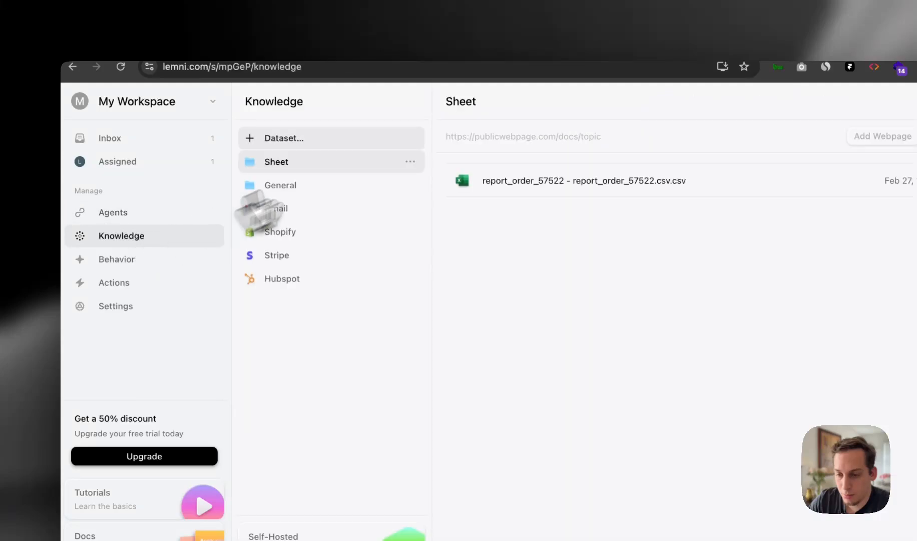
left_click(113, 212)
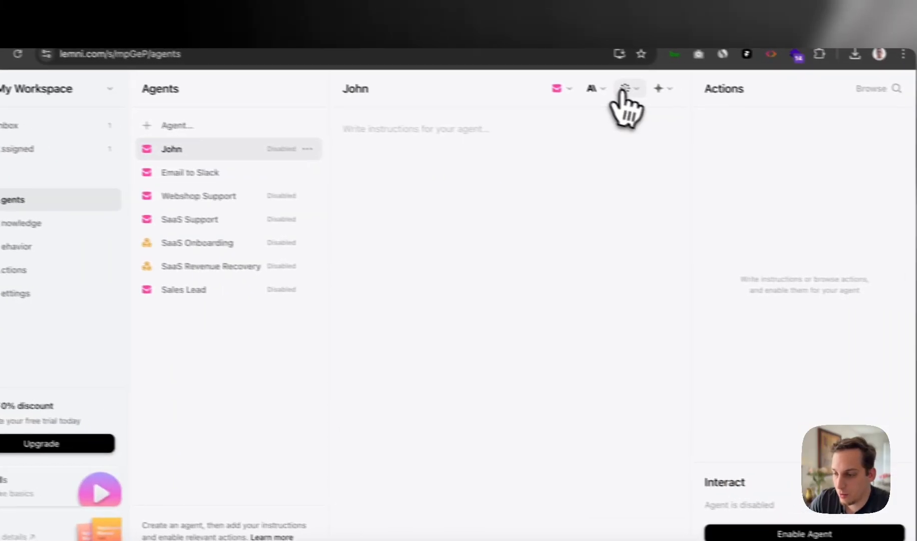
left_click(729, 99)
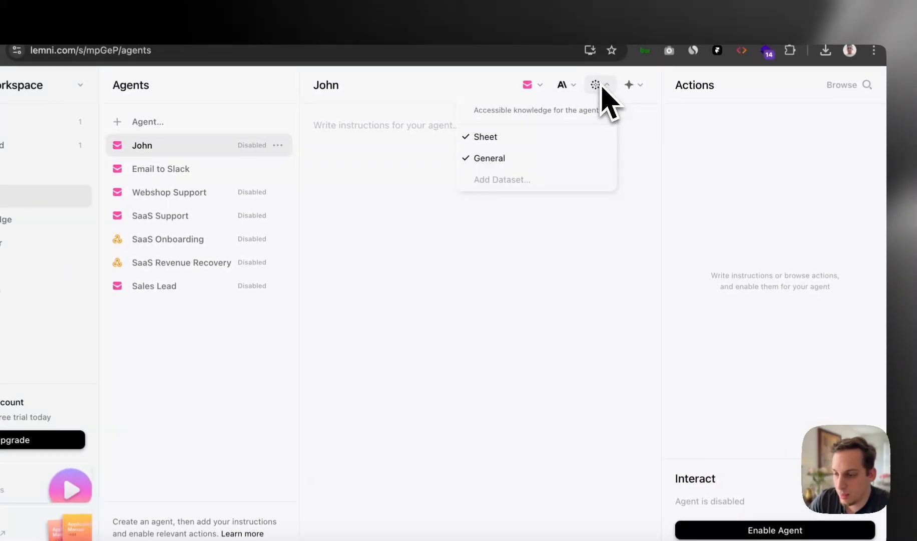
left_click(491, 156)
Review the behavior rulesets assigned to the new agent and go to its empty instructions
left_click(637, 89)
left_click(639, 86)
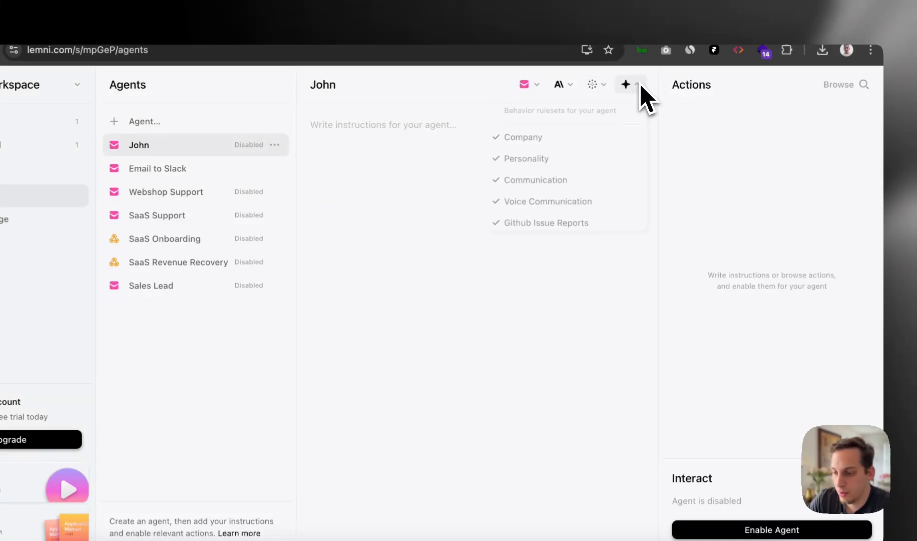
scroll(556, 205, "down", 1)
scroll(552, 208, "up", 1)
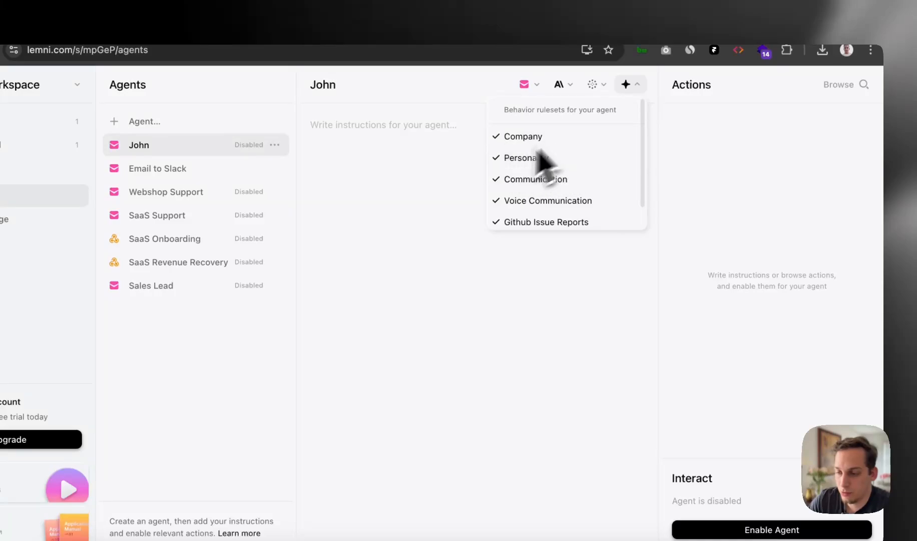
left_click(629, 85)
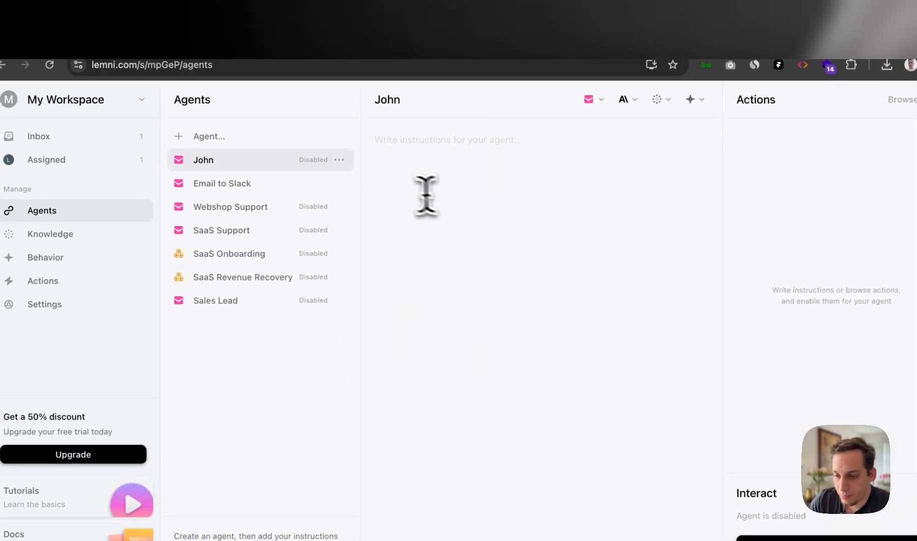
left_click(412, 182)
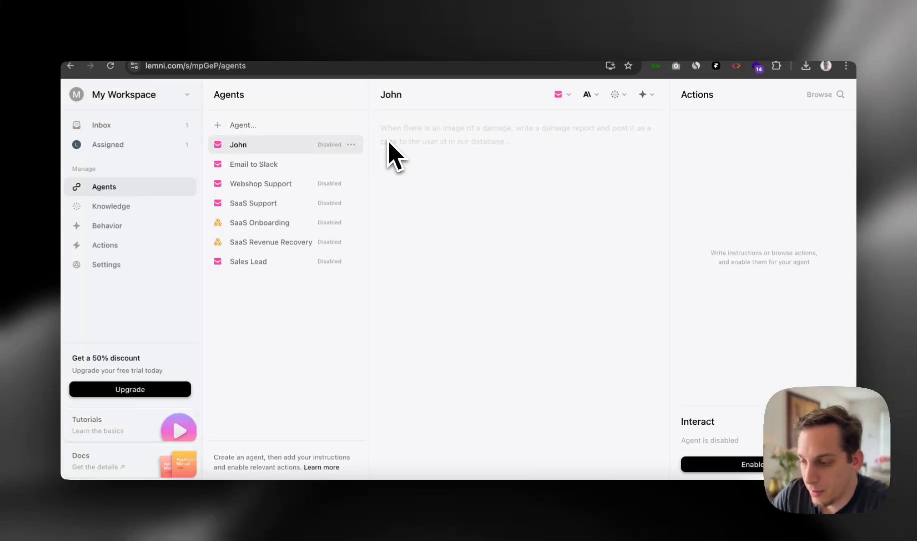
Open the Email to Slack agent, add a comma after "Write an email" in its instructions, and read the Slack part
left_click(302, 168)
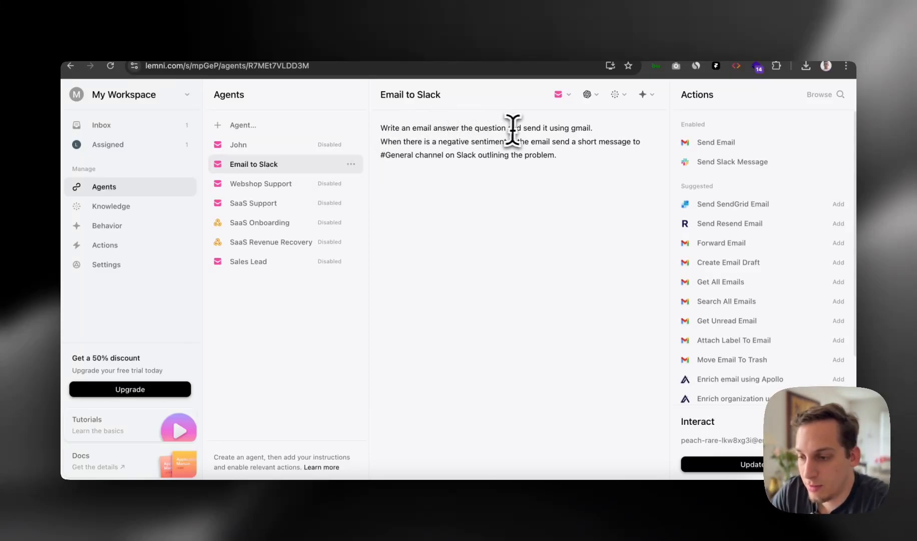
left_click(431, 128)
type(",")
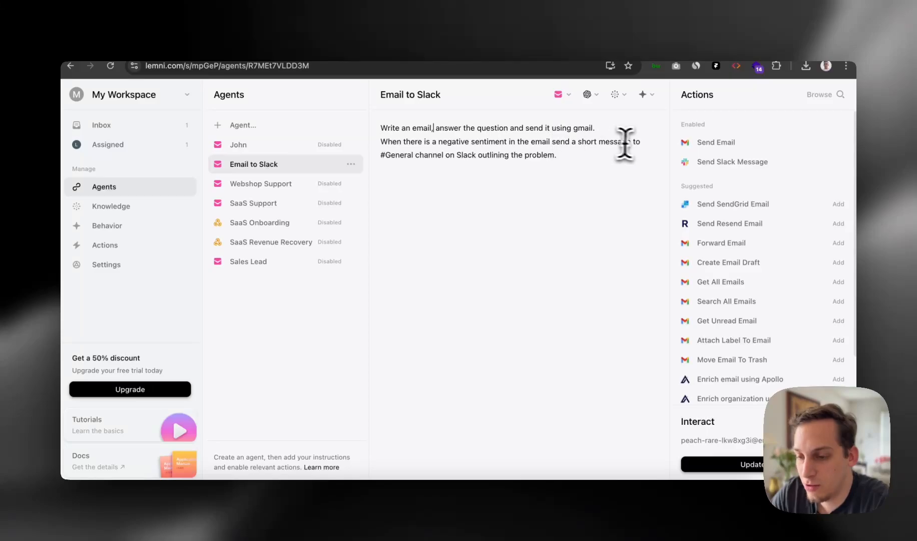
left_click_drag(444, 155, 561, 155)
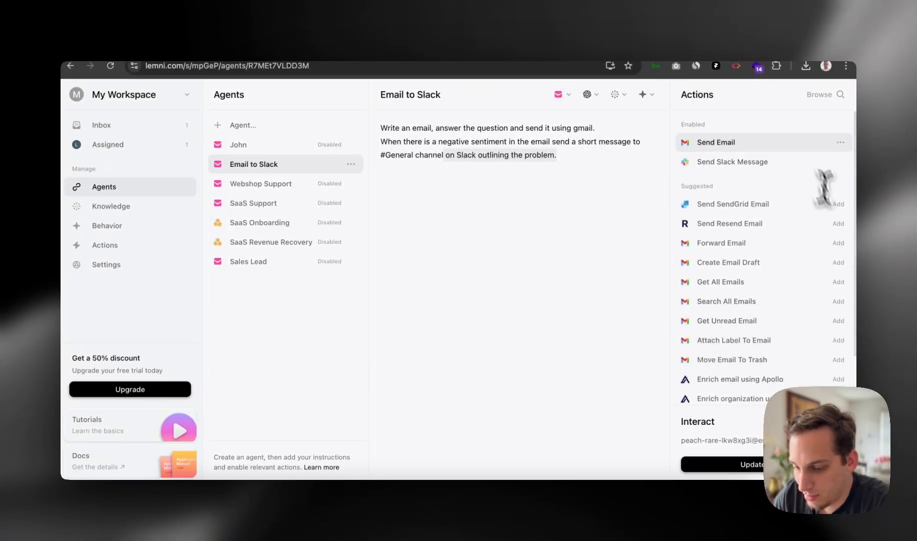
Survey the integrations offered in the workspace's action store, comparing with the Email to Slack agent's actions
left_click(126, 246)
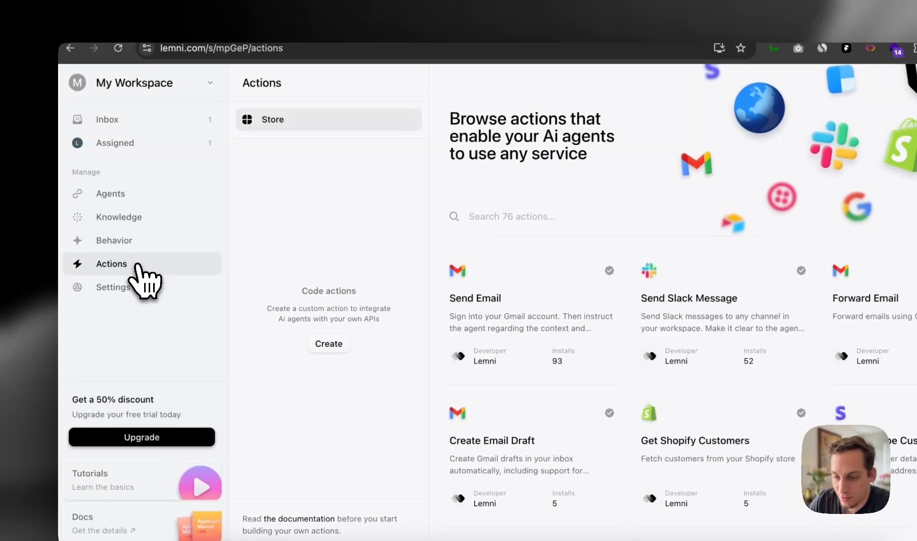
left_click(112, 195)
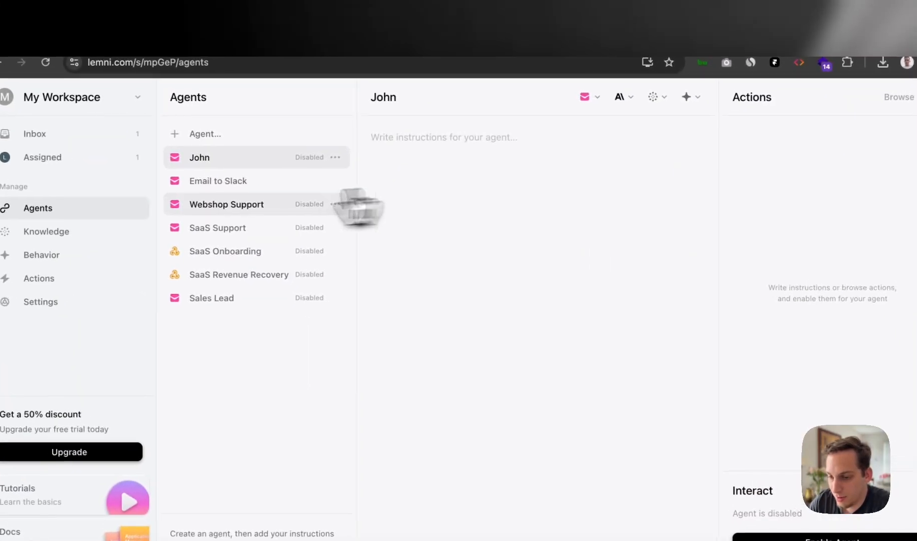
left_click(293, 168)
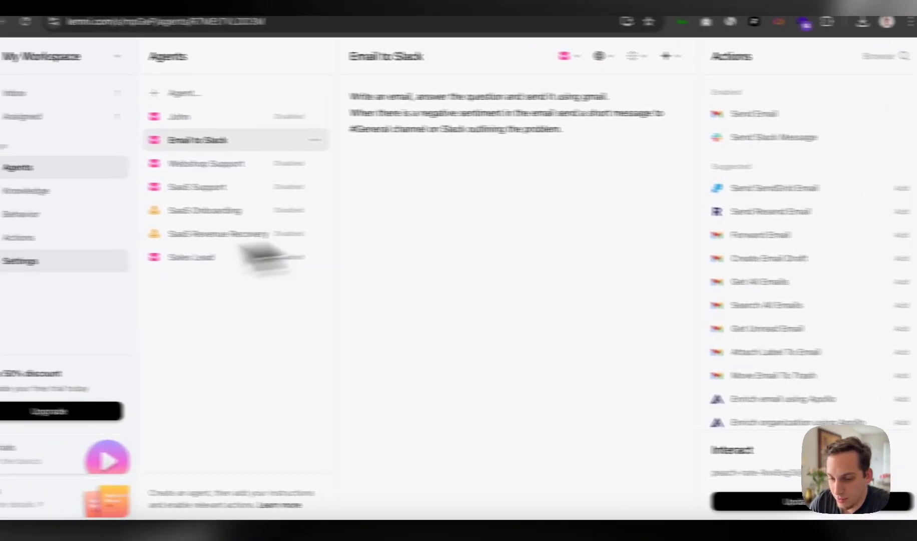
left_click(97, 245)
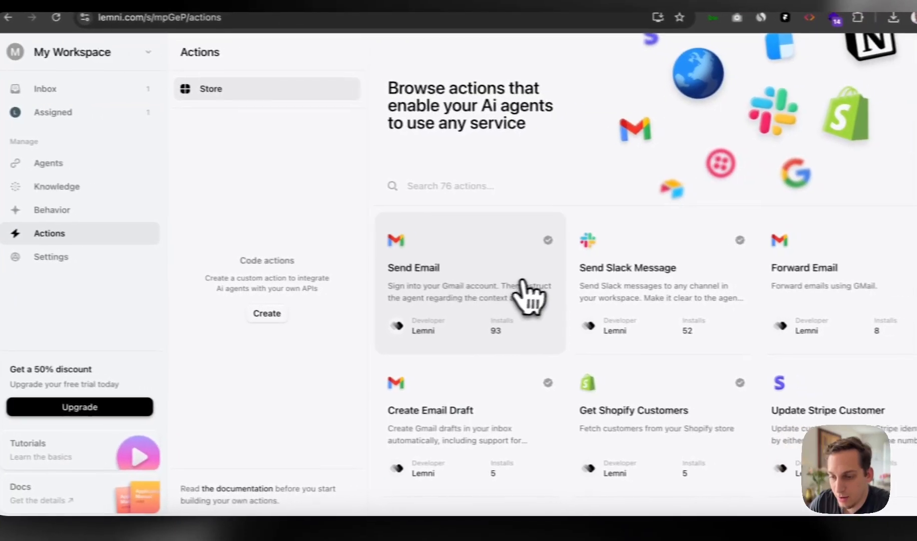
scroll(482, 301, "down", 15)
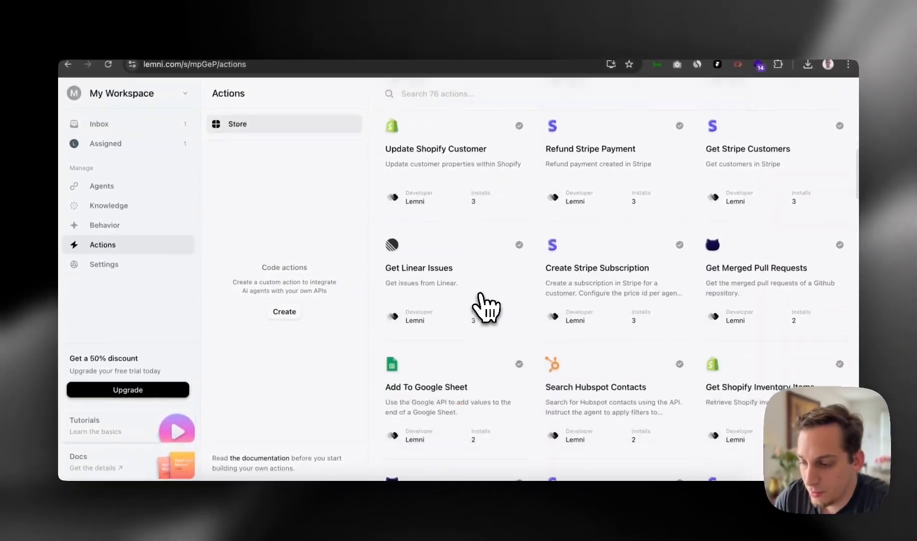
scroll(482, 306, "down", 15)
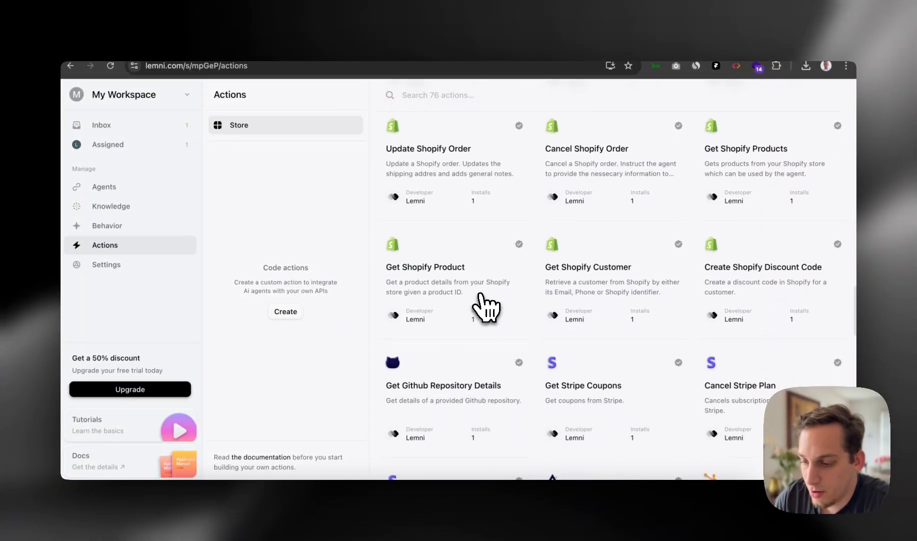
scroll(483, 306, "down", 5)
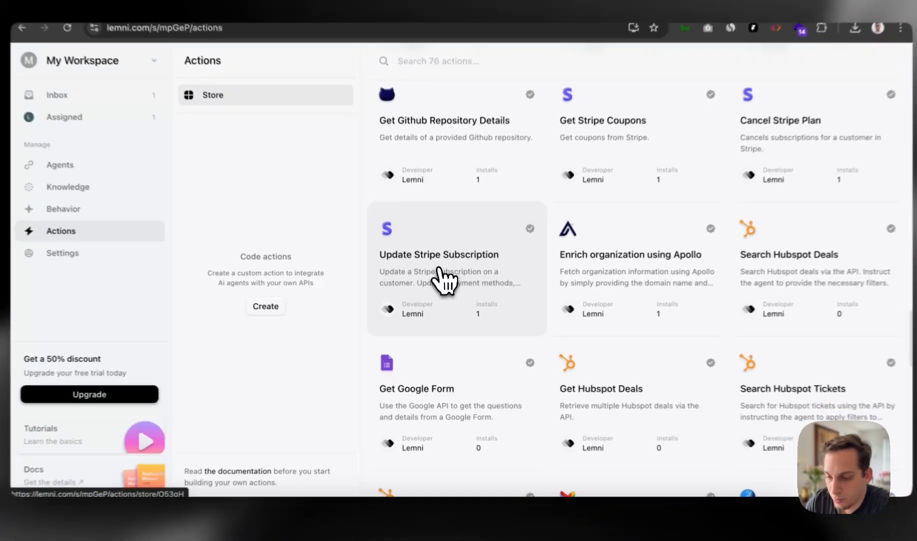
Examine the description and source code of the Update Stripe Subscription action and return to the action store
left_click(440, 273)
scroll(469, 358, "down", 2)
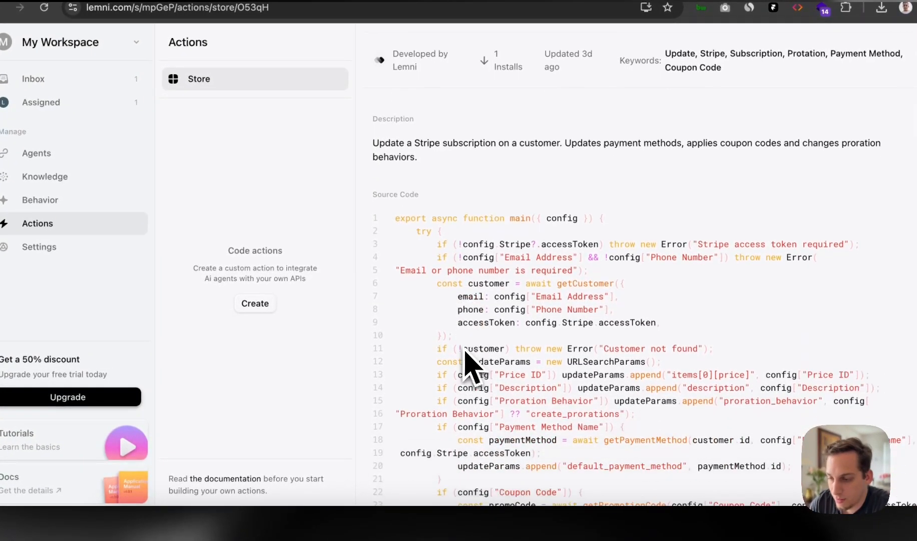
scroll(469, 358, "up", 2)
scroll(466, 355, "down", 20)
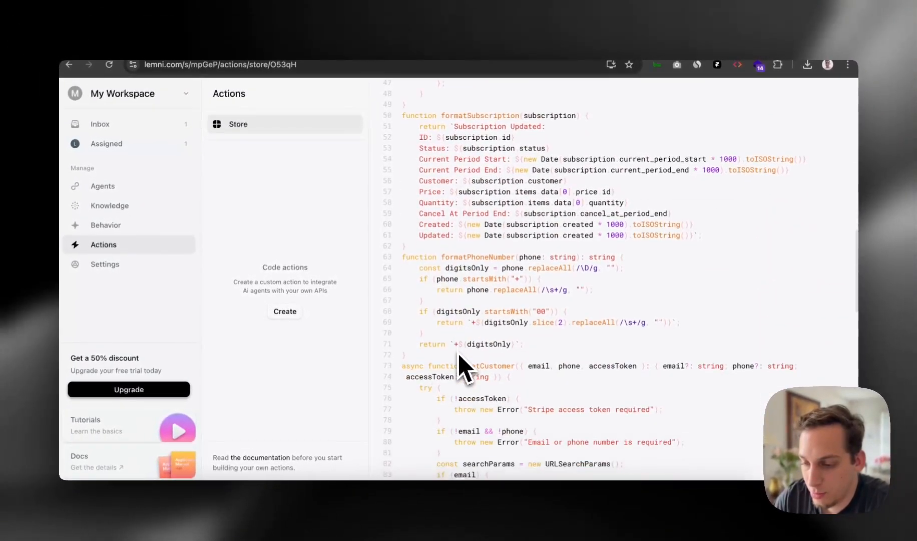
scroll(465, 368, "down", 5)
scroll(465, 369, "up", 20)
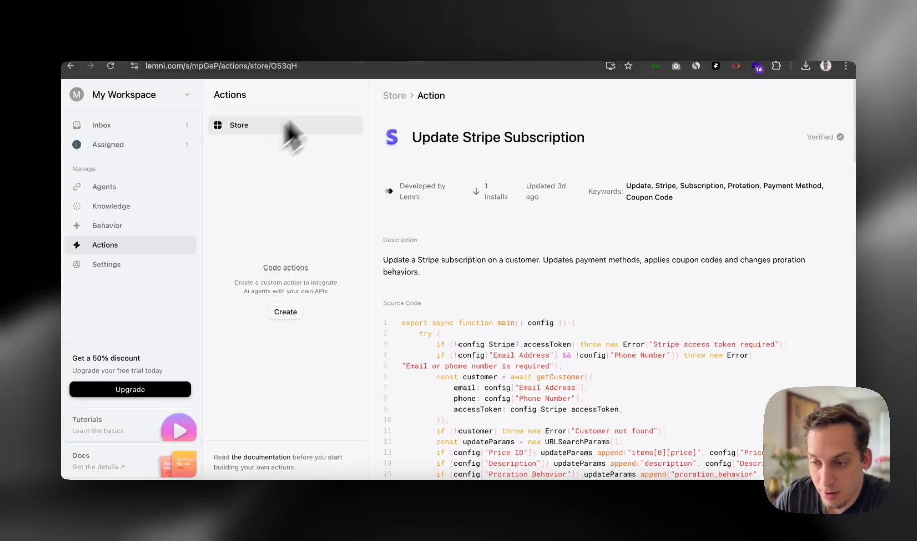
left_click(395, 96)
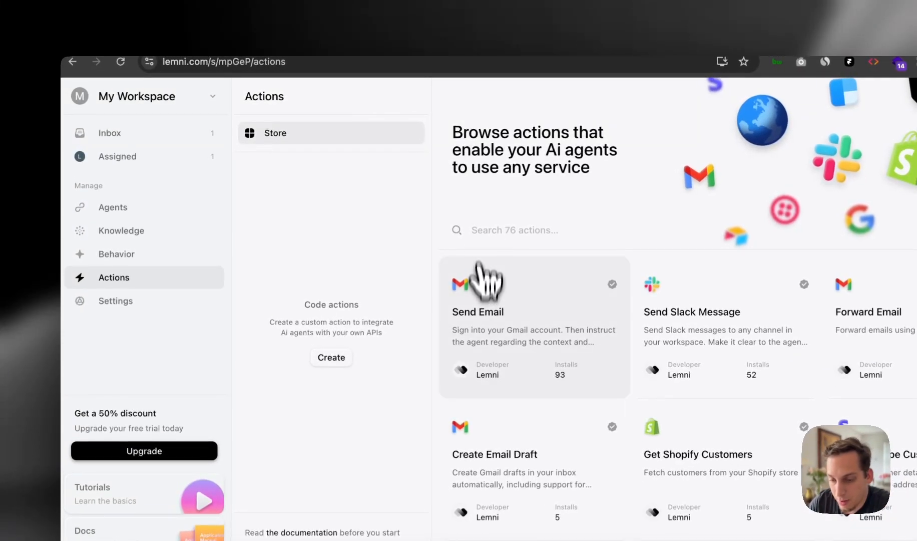
Review the connection and approval settings of the Email to Slack agent's Send Email and Send Slack Message actions
left_click(93, 210)
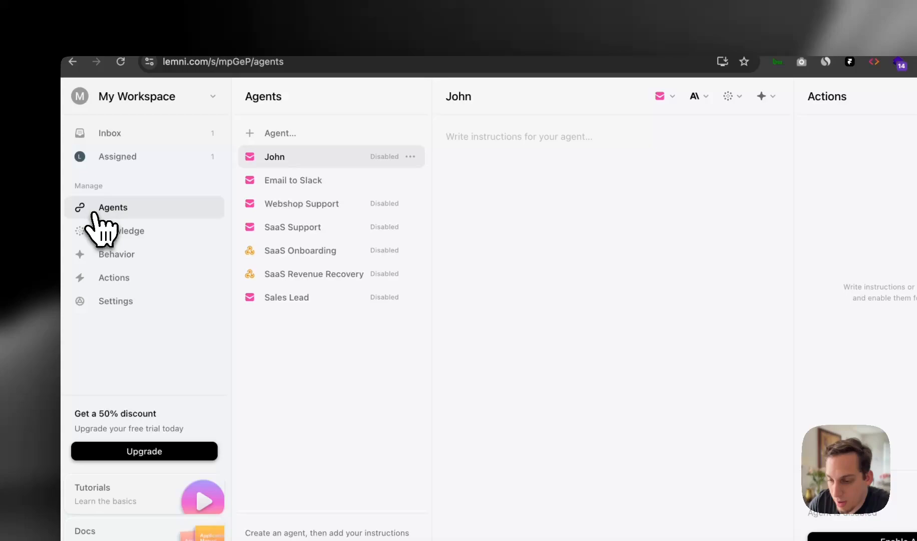
left_click(308, 185)
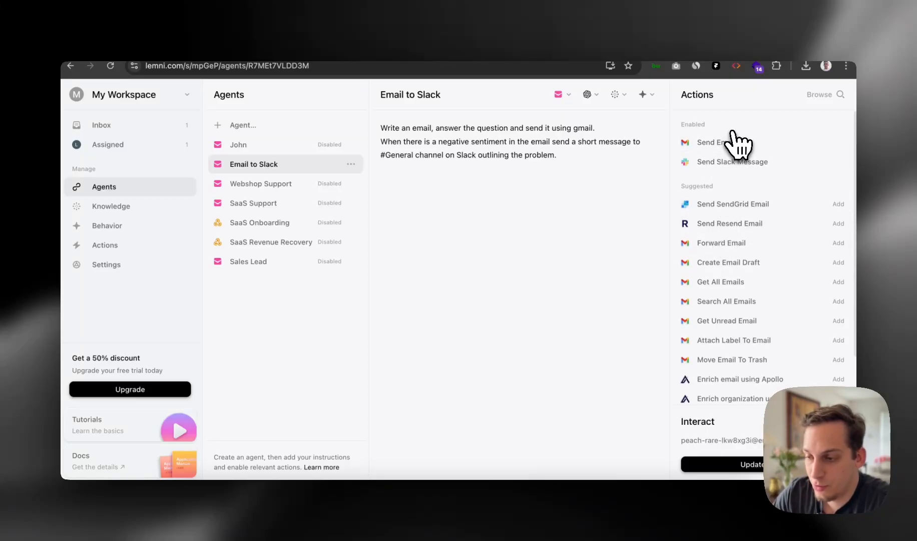
left_click(726, 144)
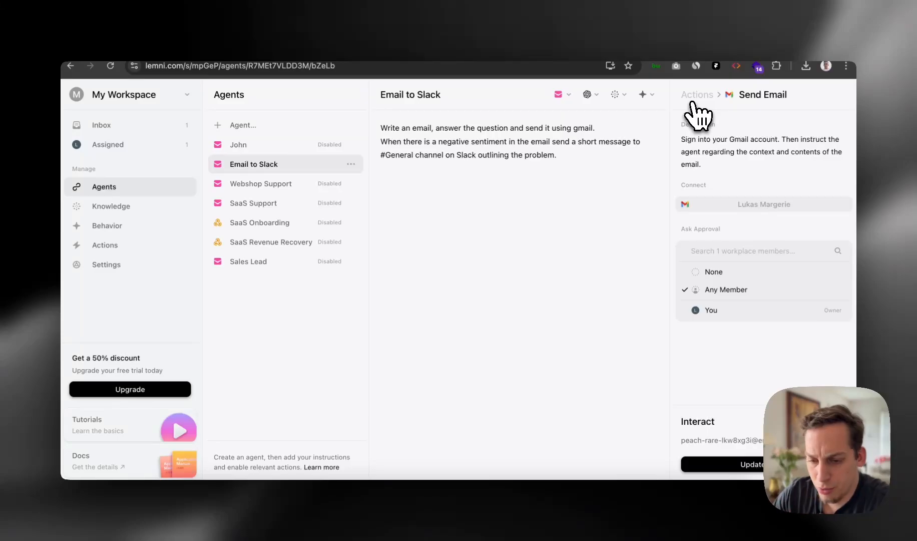
left_click(695, 96)
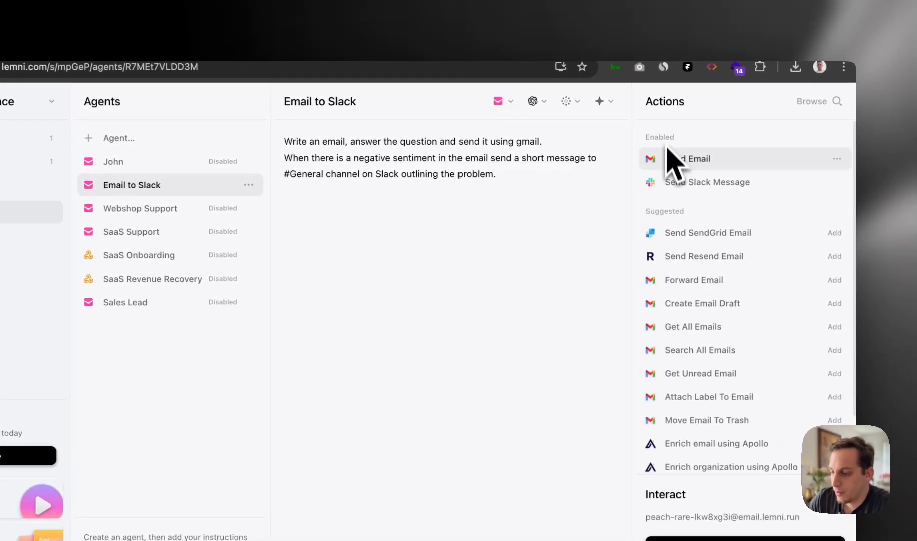
left_click(673, 186)
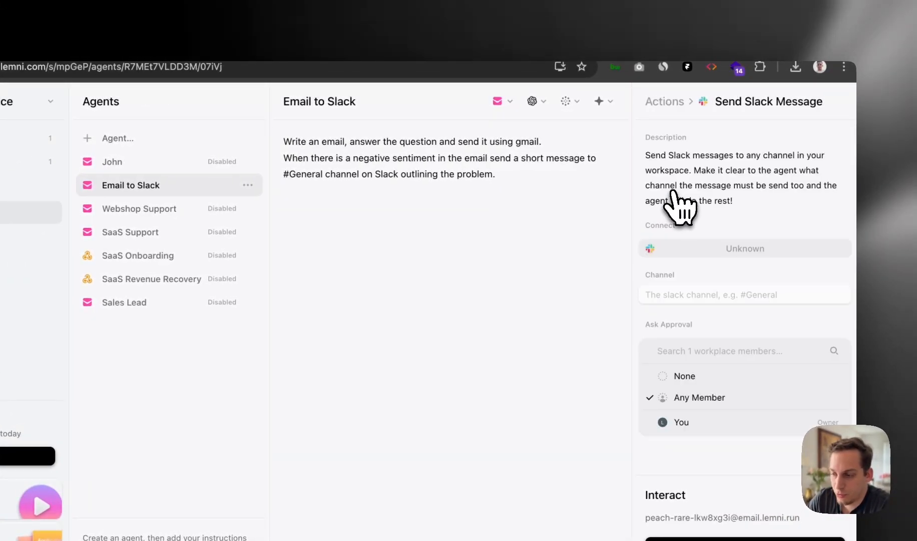
left_click_drag(645, 156, 772, 215)
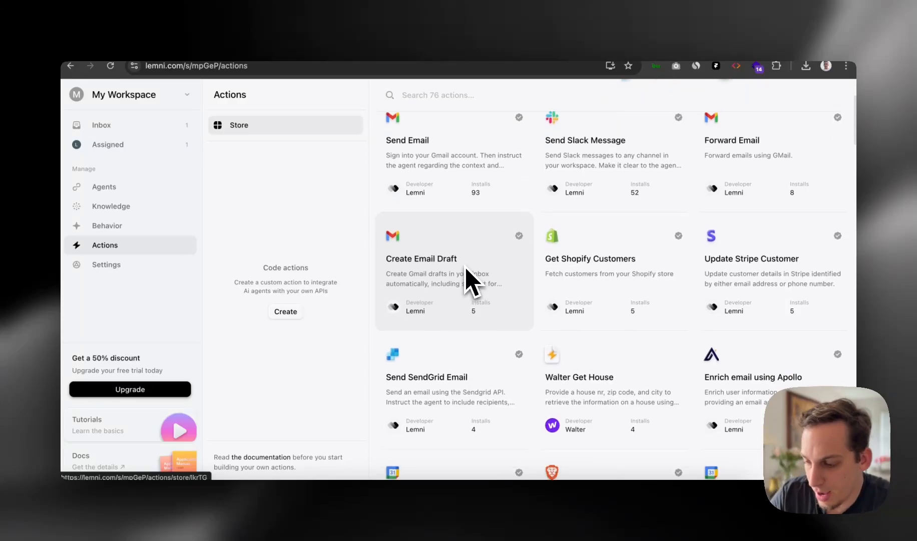
Look through the action store's Gmail, Shopify, Stripe, Google Calendar, HubSpot, GitHub and Google Sheets actions for ones agents could use
scroll(469, 280, "up", 3)
scroll(469, 278, "down", 1)
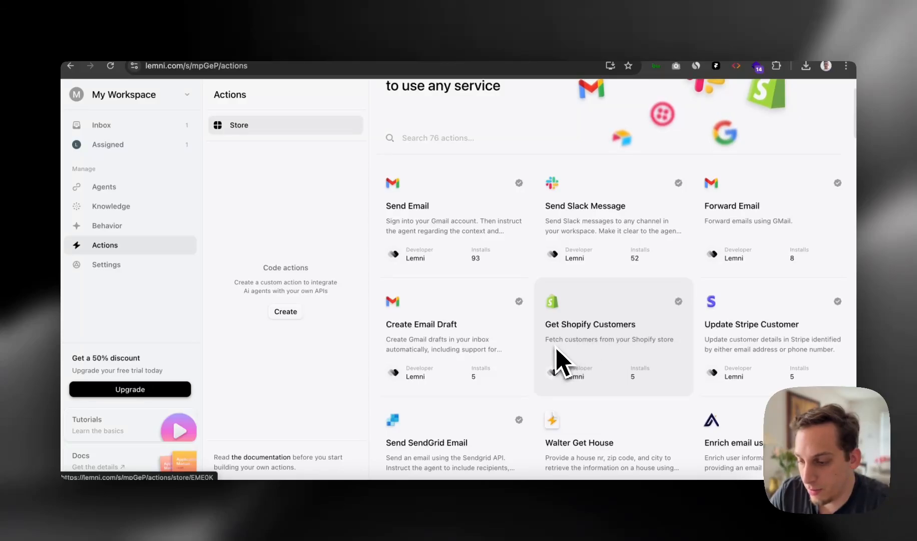
scroll(621, 346, "down", 3)
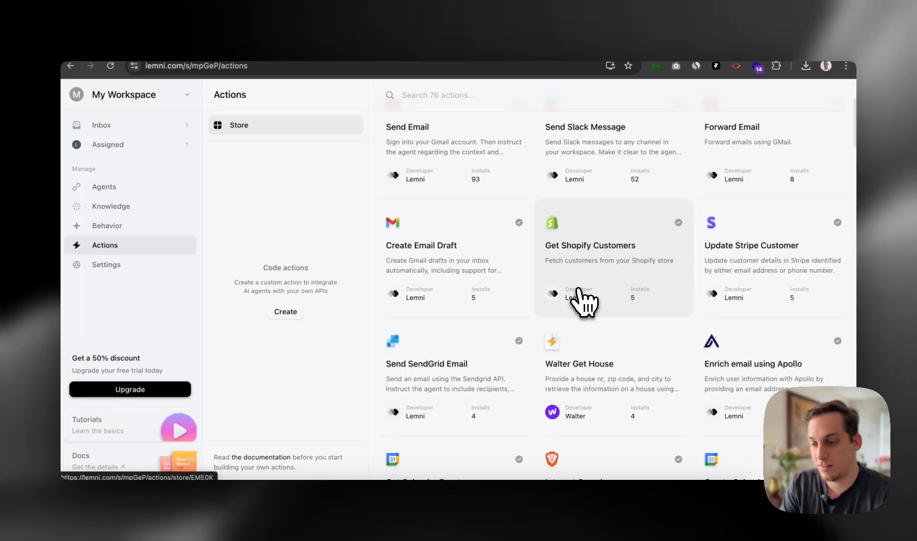
scroll(581, 295, "down", 2)
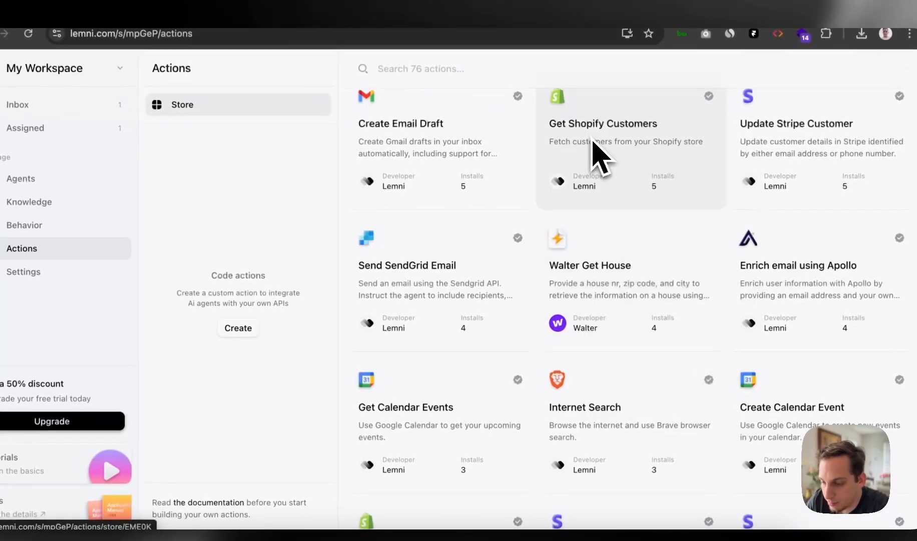
scroll(443, 350, "down", 2)
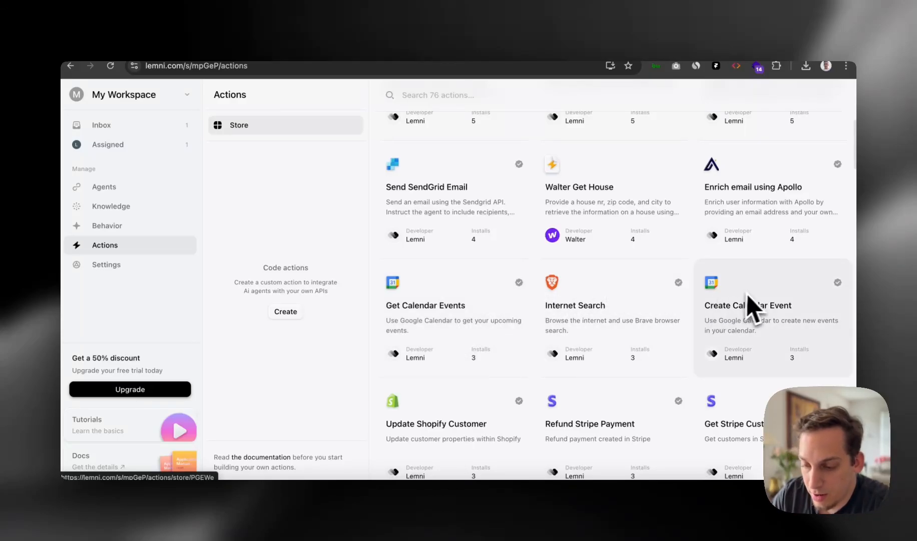
scroll(748, 308, "down", 1)
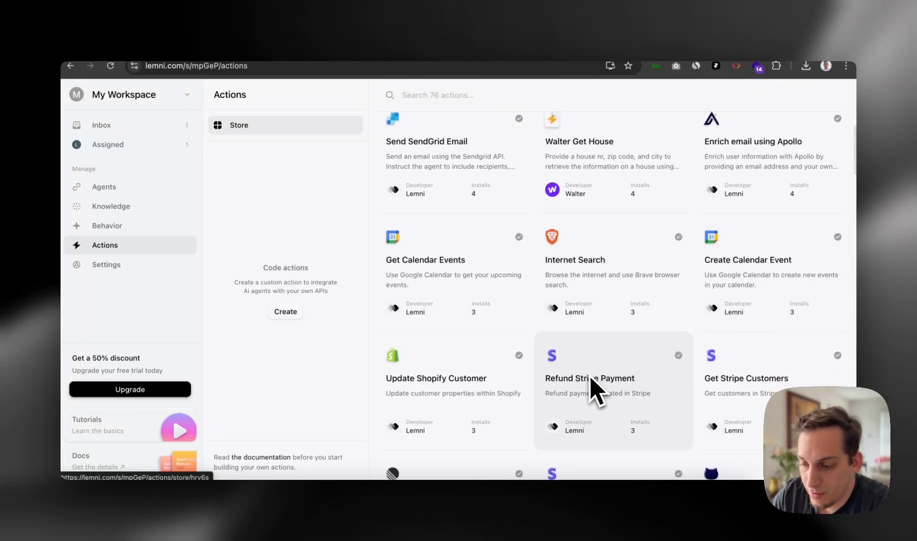
scroll(624, 382, "down", 1)
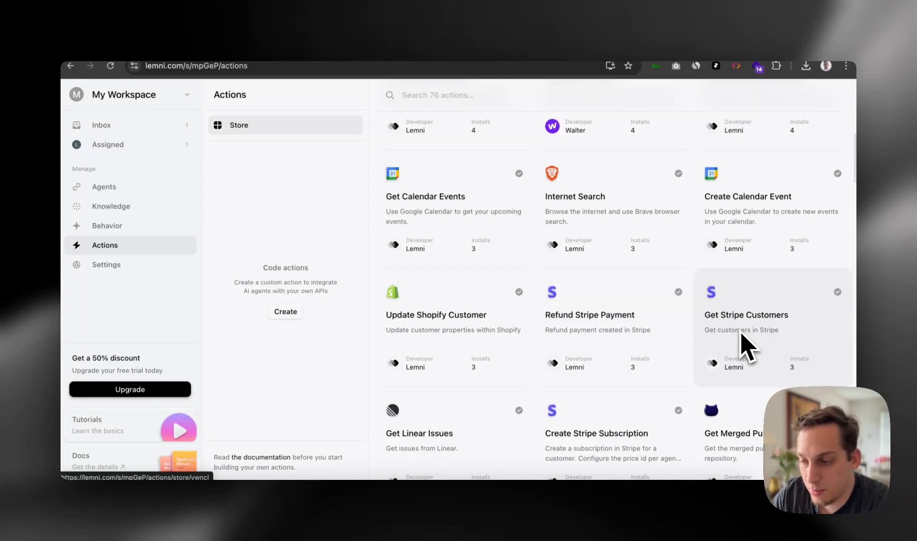
scroll(742, 334, "down", 2)
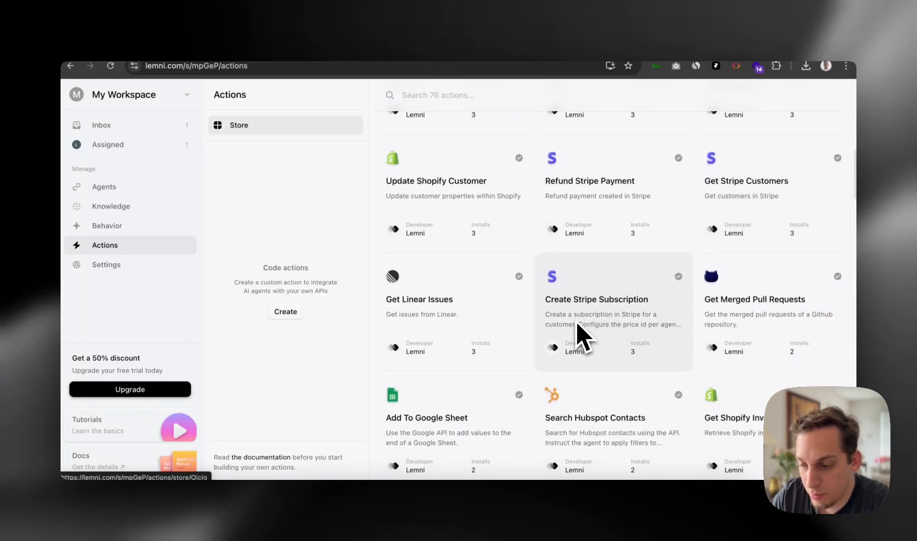
scroll(485, 334, "down", 3)
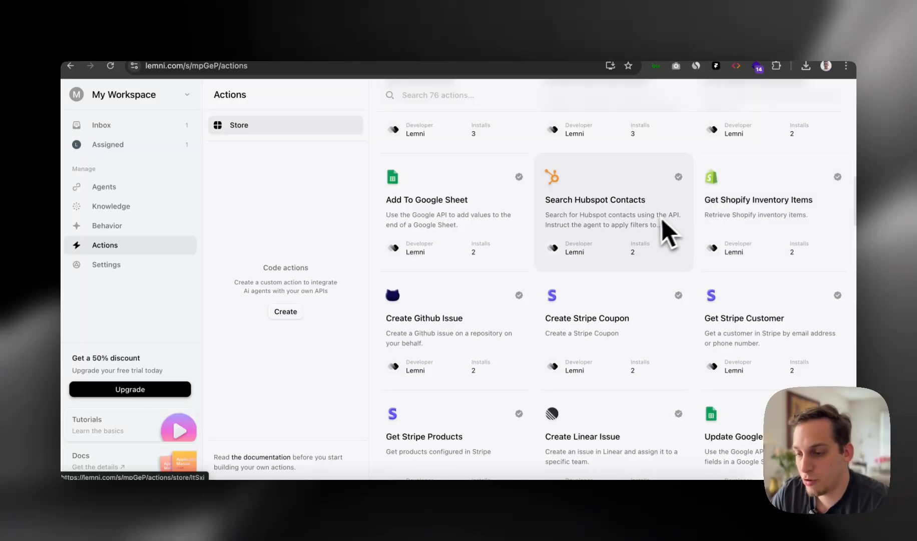
scroll(658, 228, "down", 2)
scroll(646, 236, "down", 2)
scroll(559, 258, "down", 3)
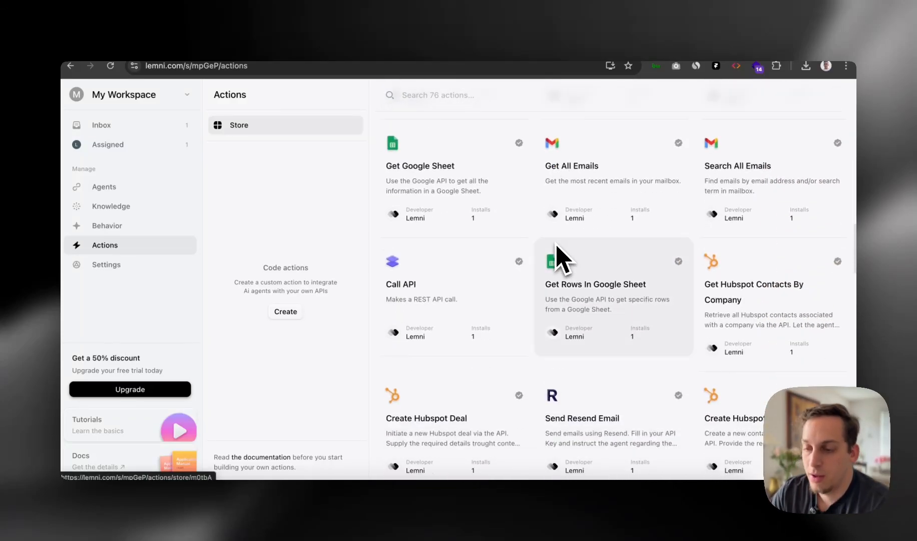
scroll(558, 245, "down", 10)
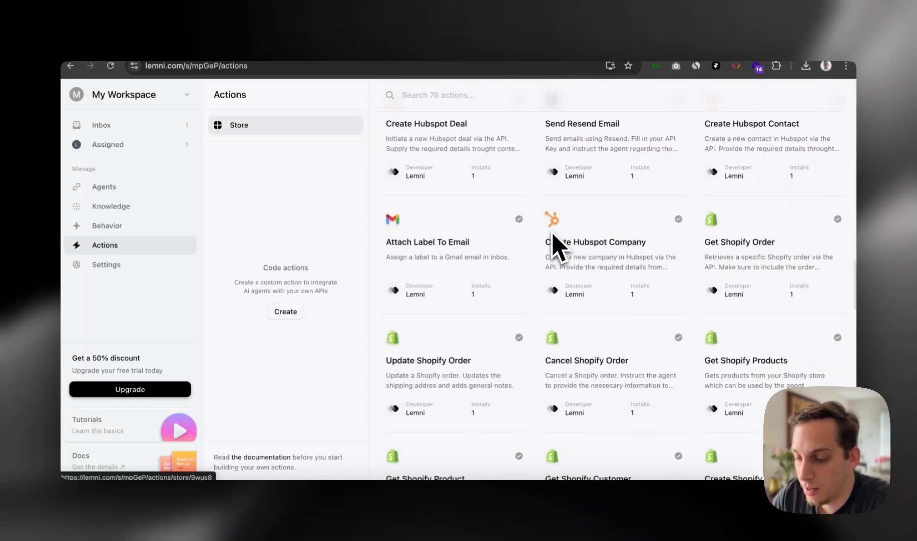
scroll(553, 246, "down", 2)
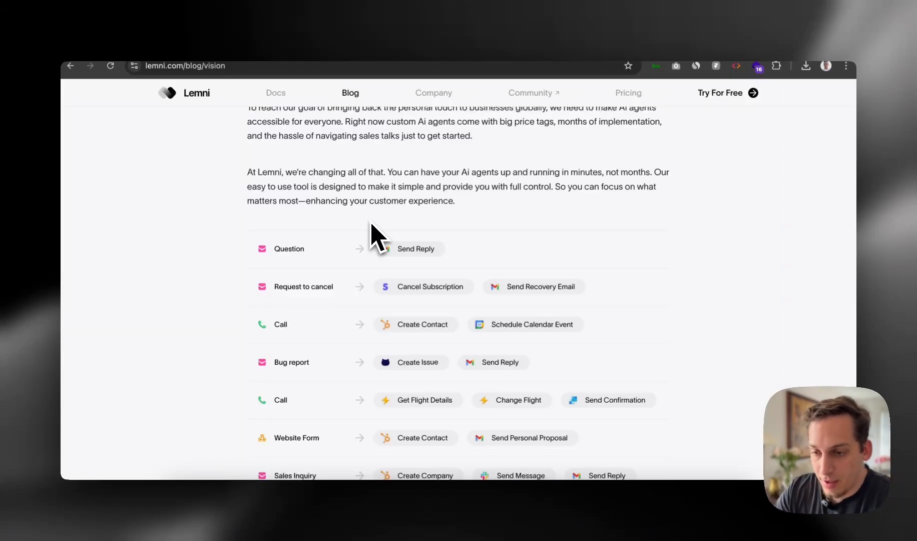
Examine the AI agent diagram and the example trigger-to-action workflows in Lemni's vision blog post
scroll(373, 233, "up", 10)
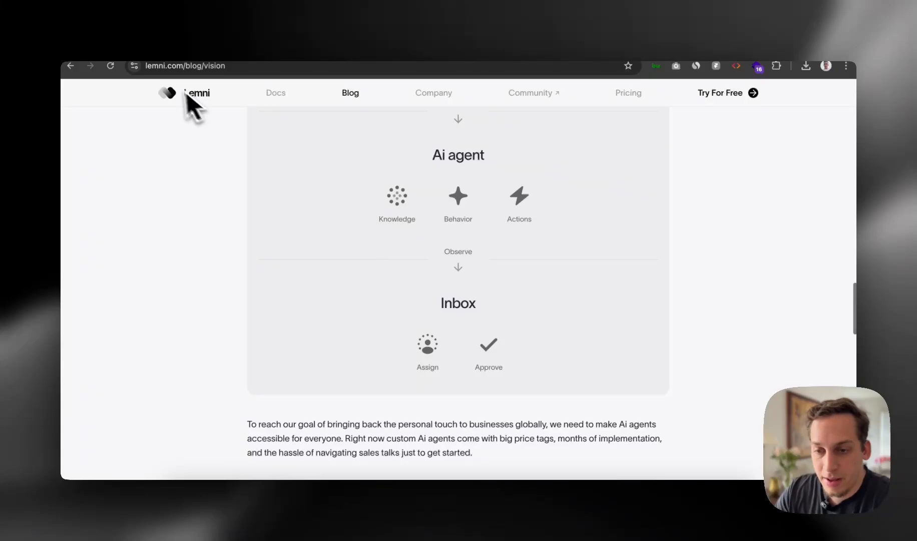
scroll(249, 242, "down", 10)
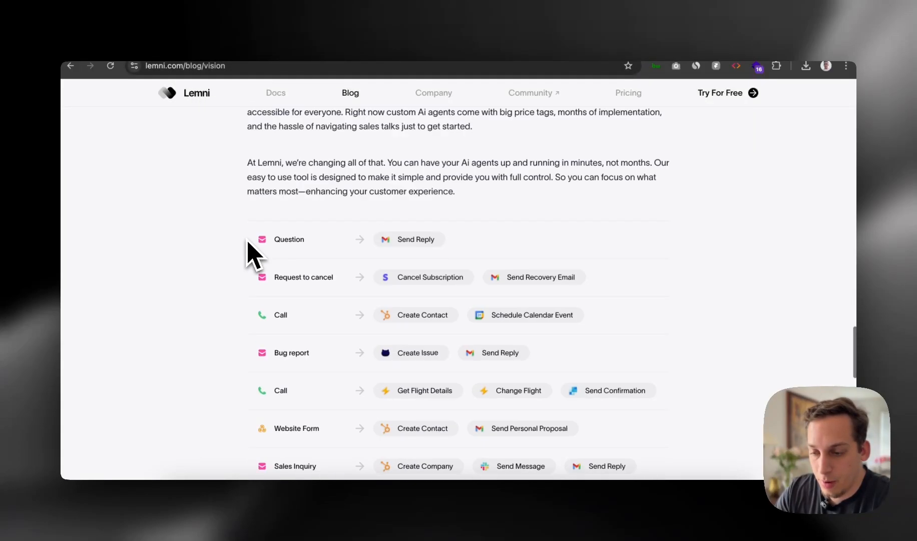
scroll(248, 242, "down", 4)
scroll(248, 242, "up", 4)
scroll(249, 242, "down", 1)
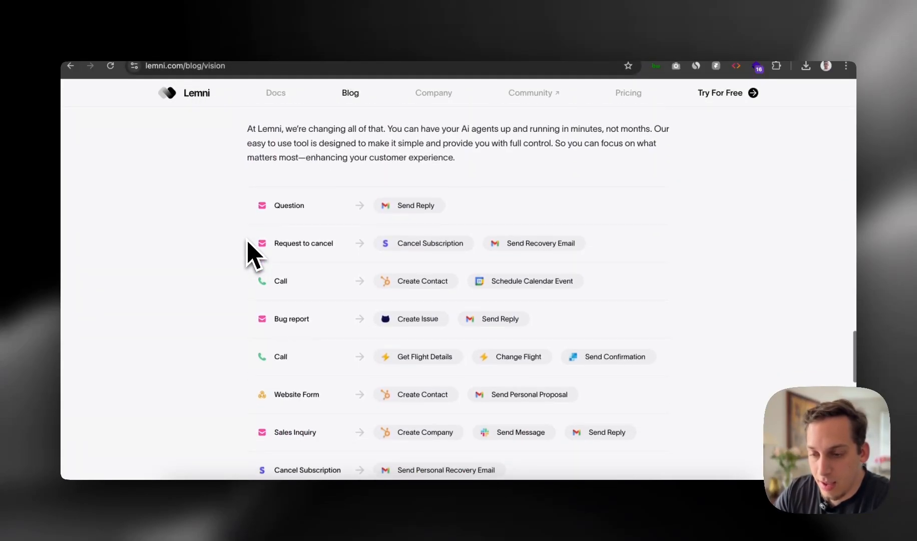
scroll(248, 243, "up", 1)
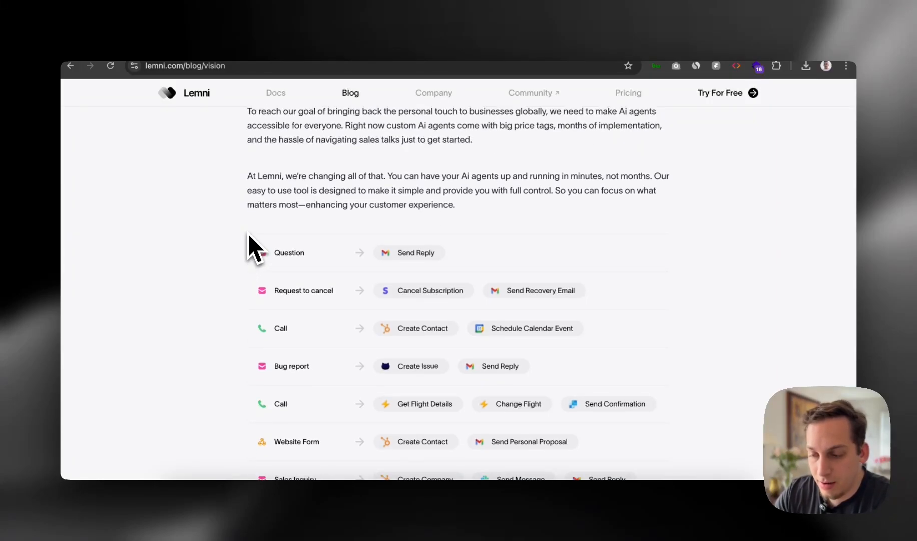
Examine the Bug report example workflow with its Create Issue and Send Reply actions in the vision post
scroll(249, 235, "down", 2)
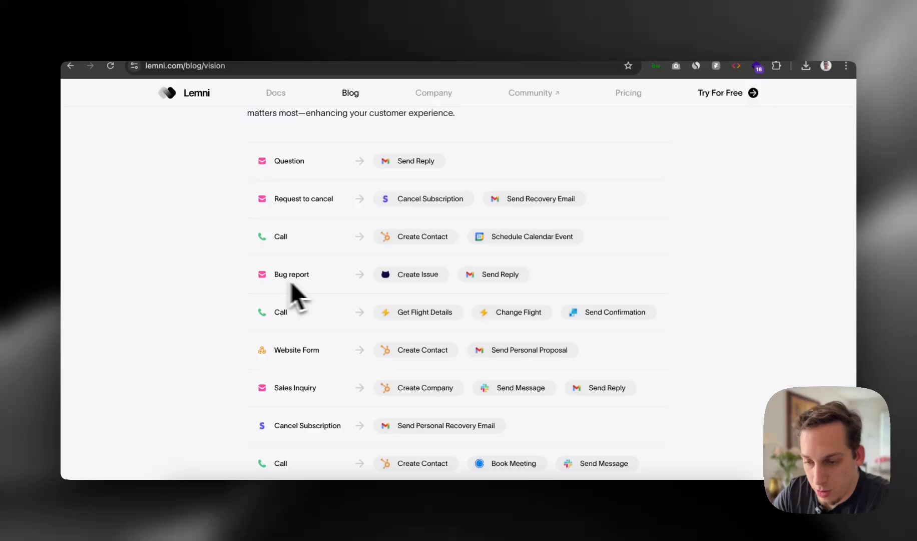
left_click_drag(279, 274, 310, 275)
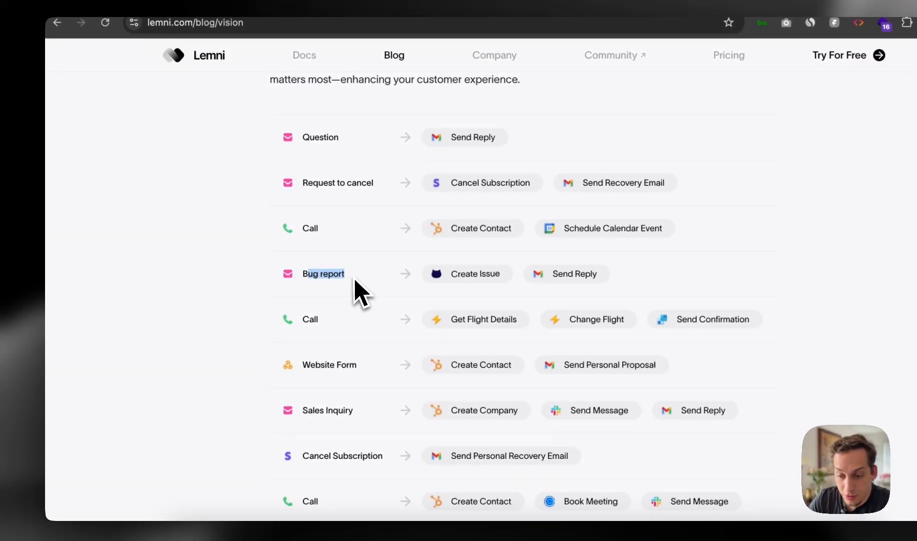
left_click(354, 280)
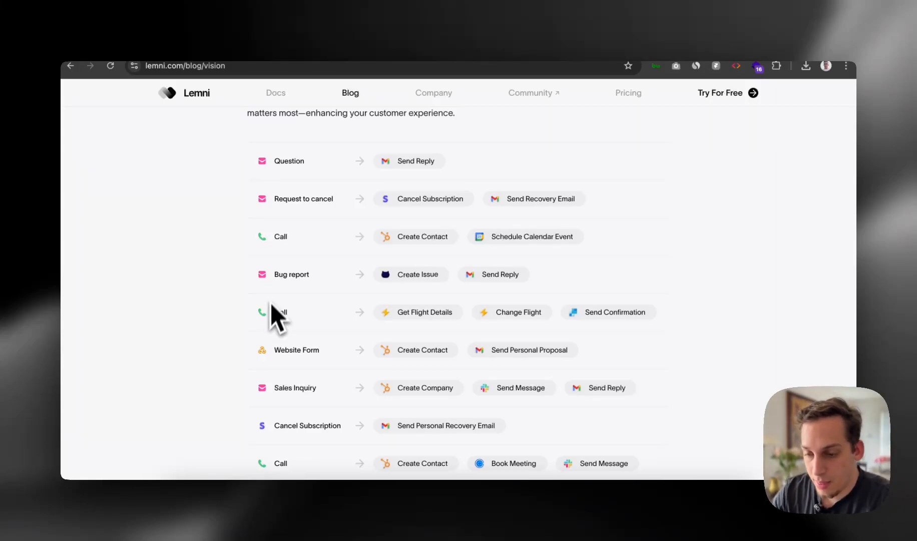
Examine the Website Form example workflow, highlighting its trigger and its Create Contact and Send Personal Proposal actions
scroll(268, 320, "down", 2)
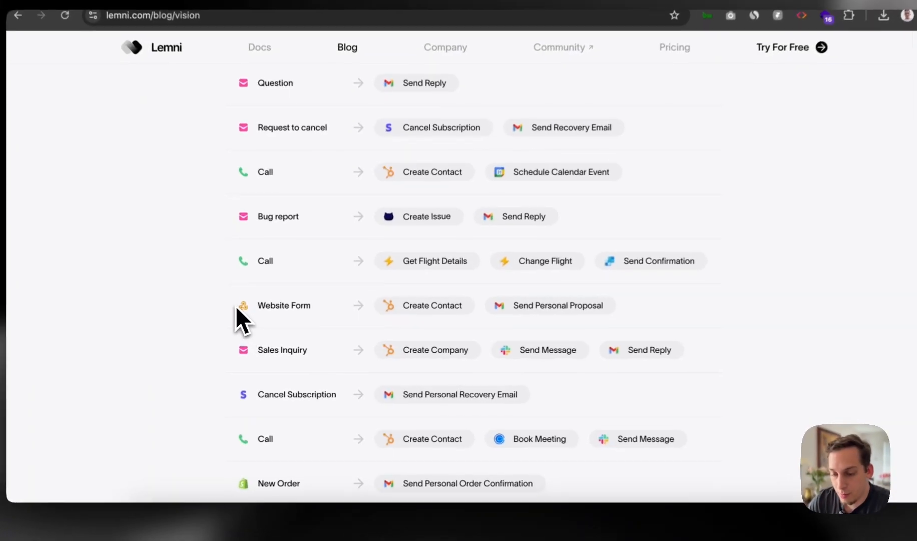
left_click_drag(257, 312, 311, 304)
left_click(231, 309)
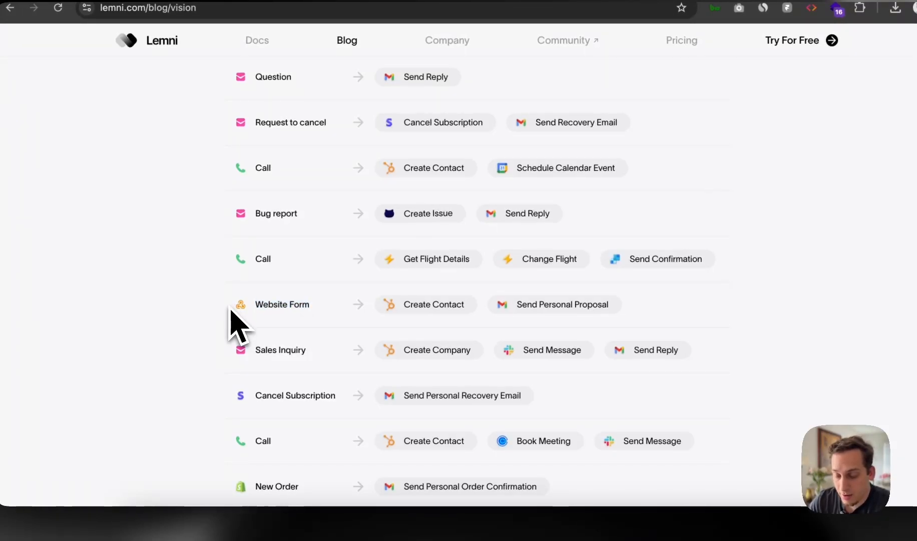
left_click_drag(256, 304, 330, 309)
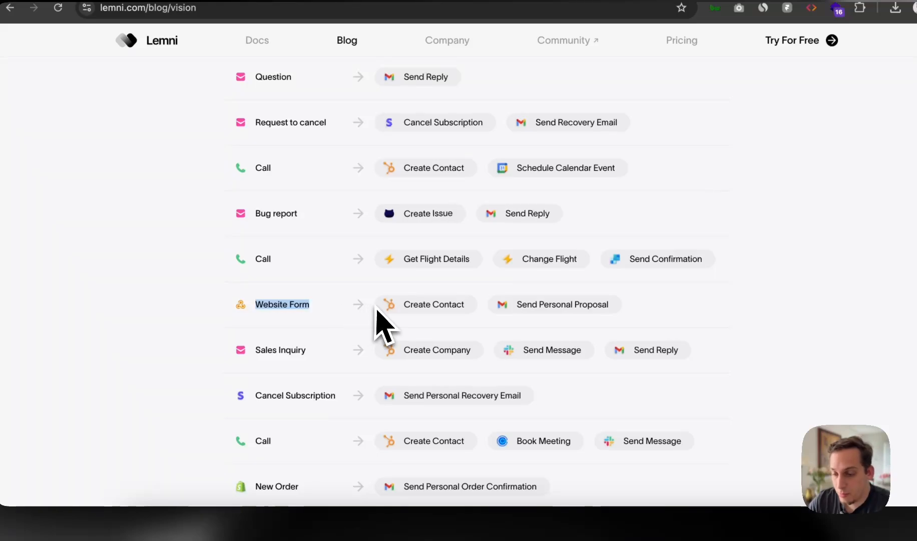
left_click_drag(395, 306, 480, 307)
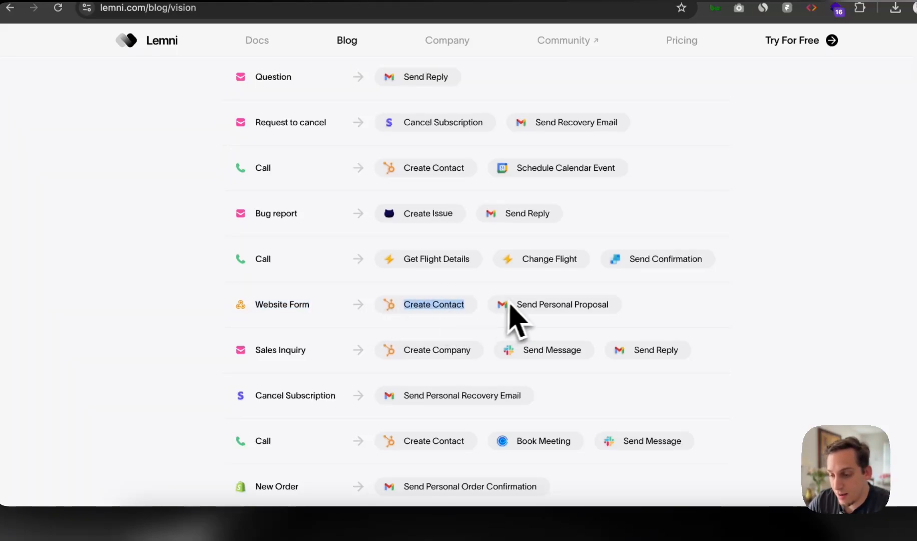
left_click_drag(515, 304, 620, 322)
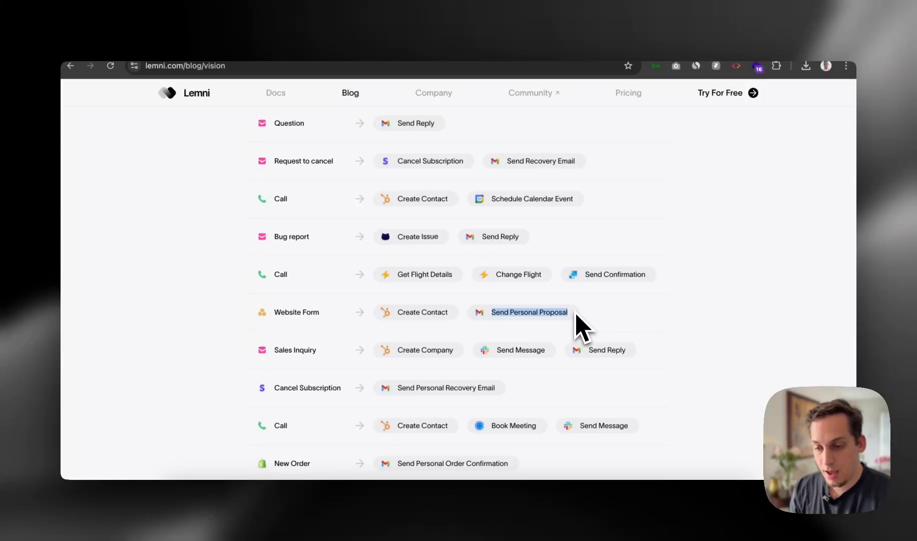
left_click(295, 315)
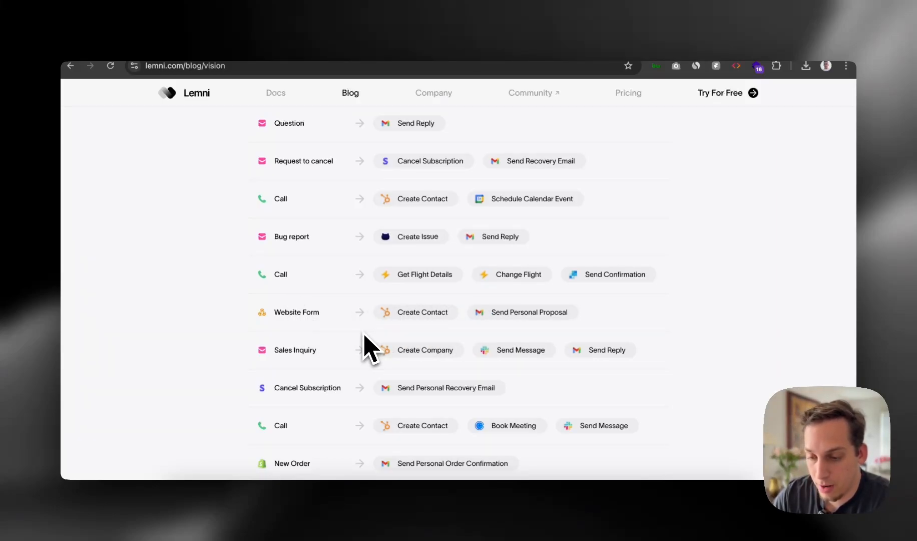
Examine the Call example workflow that leads to Create Contact and Schedule Calendar Event, highlighting each part
scroll(364, 344, "up", 1)
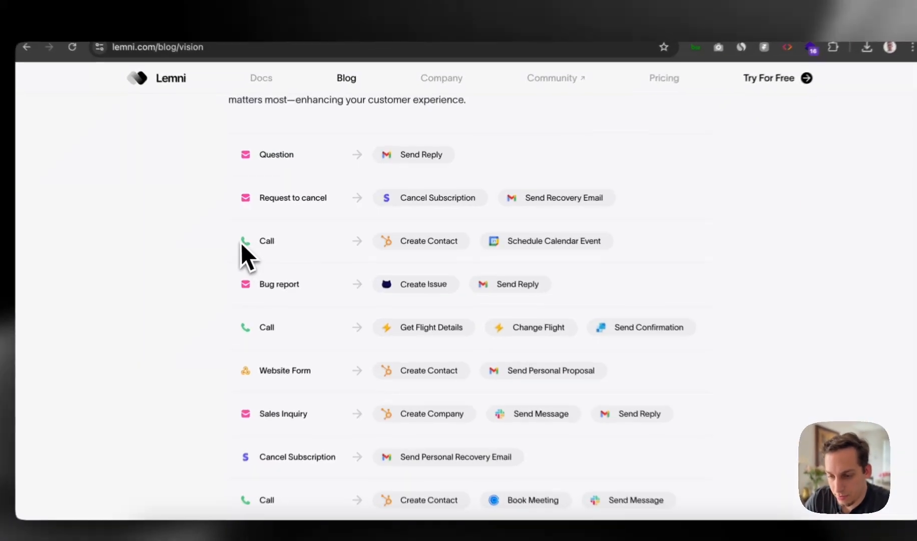
left_click_drag(266, 238, 288, 240)
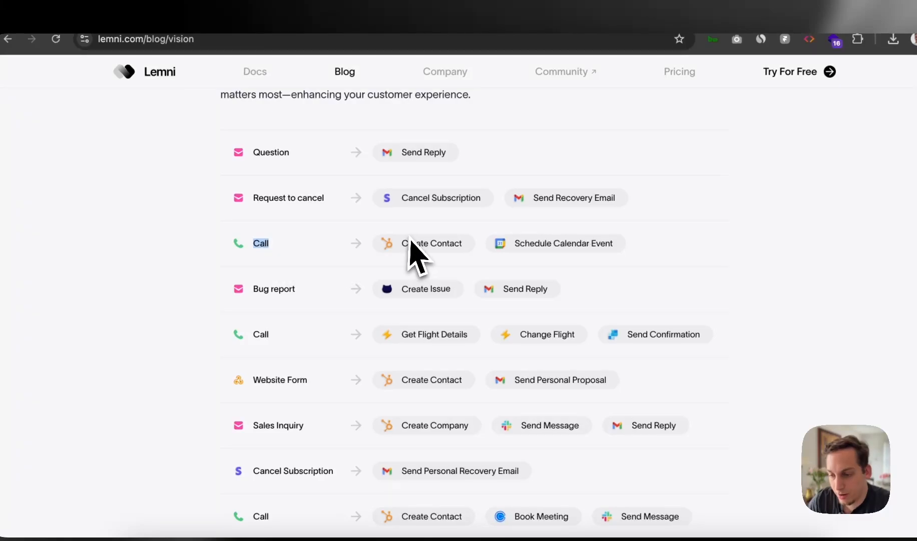
left_click_drag(402, 243, 450, 245)
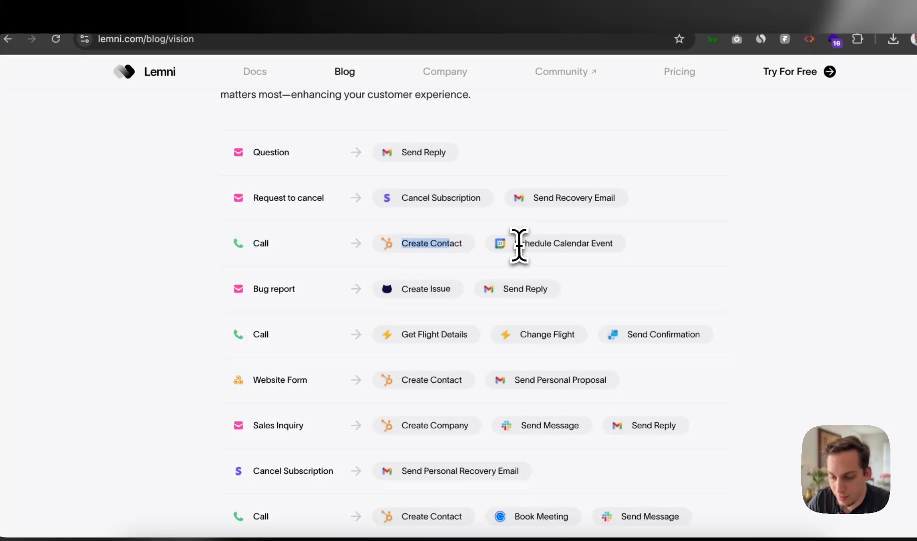
left_click_drag(515, 244, 645, 247)
left_click(665, 245)
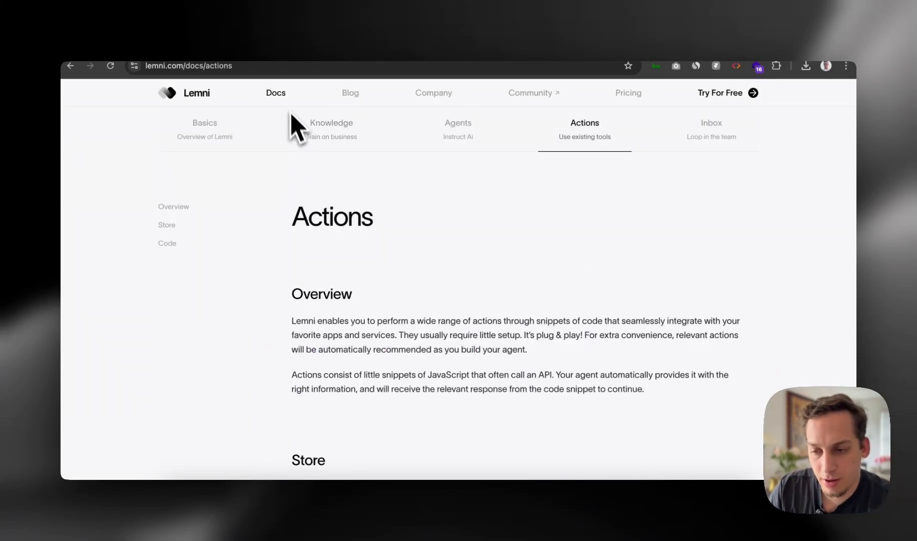
Find the example workflows through the blog's post on the vision for a new customer experience, and return to the Actions documentation
left_click(350, 93)
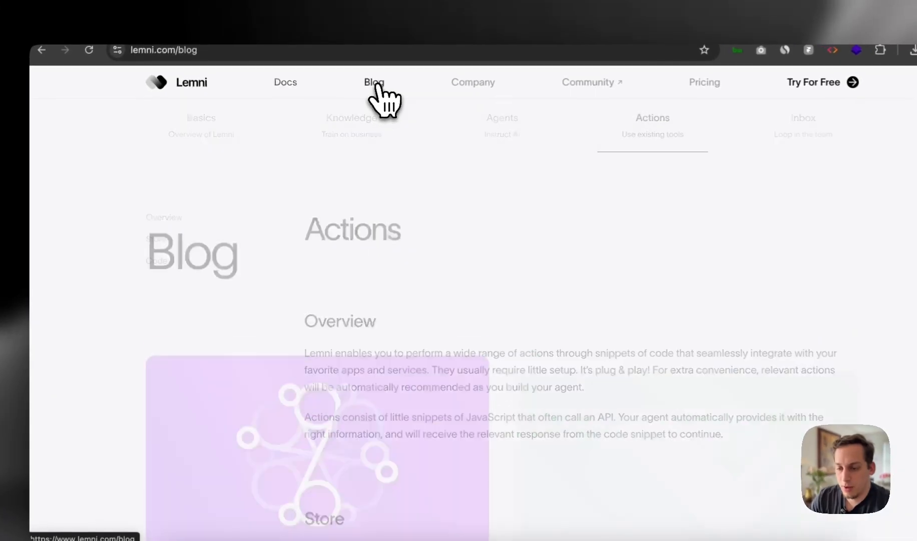
scroll(342, 346, "down", 2)
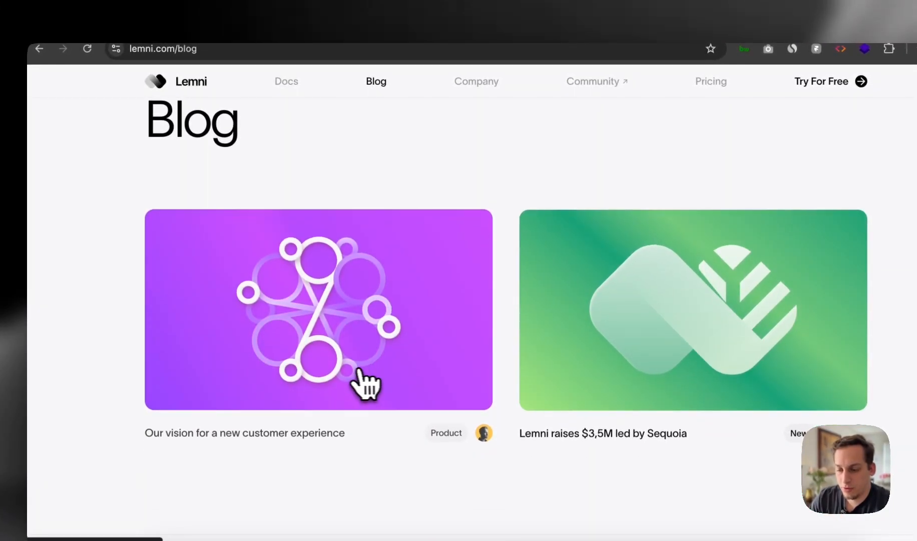
left_click(364, 384)
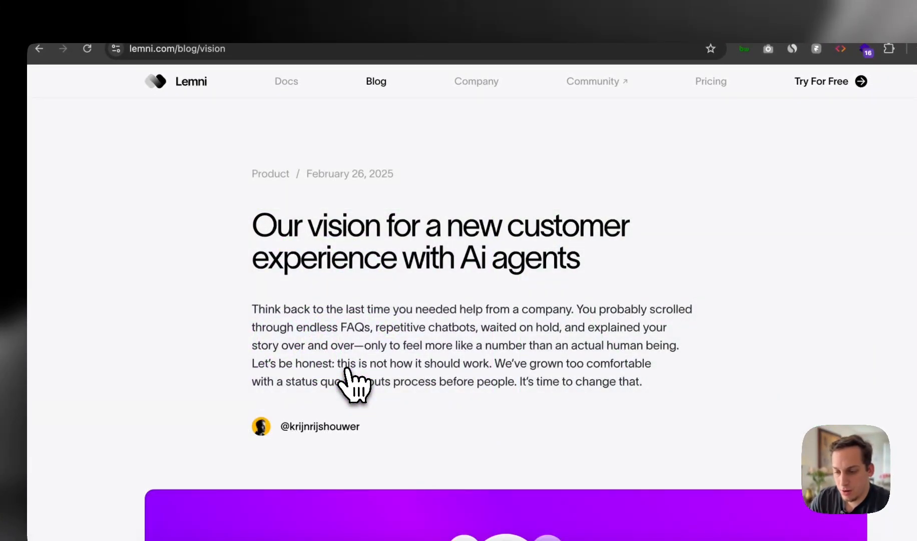
scroll(354, 383, "down", 10)
scroll(354, 383, "down", 20)
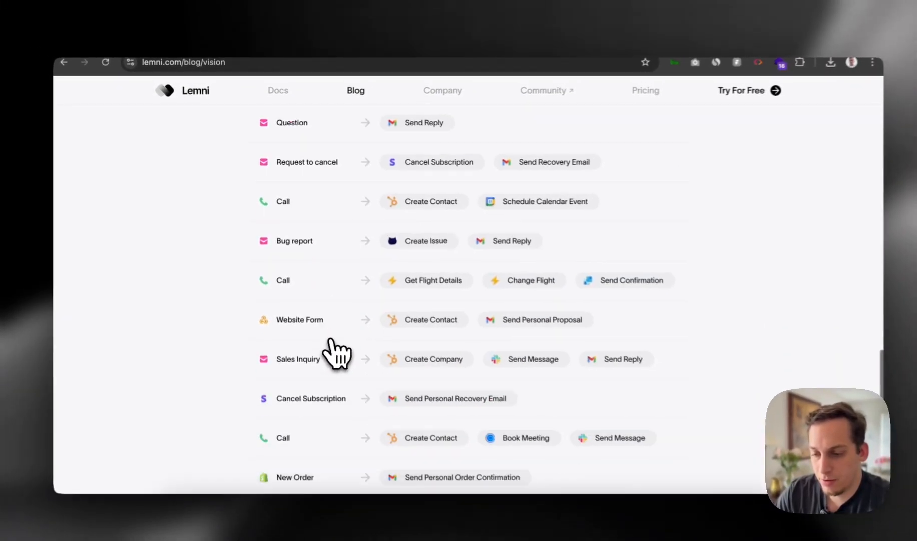
scroll(328, 345, "up", 5)
key("super+Left")
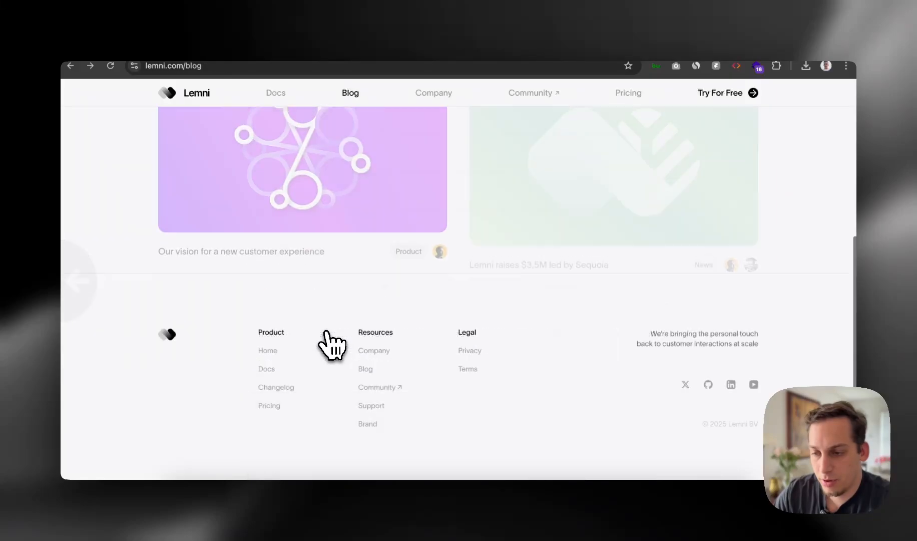
scroll(330, 345, "up", 3)
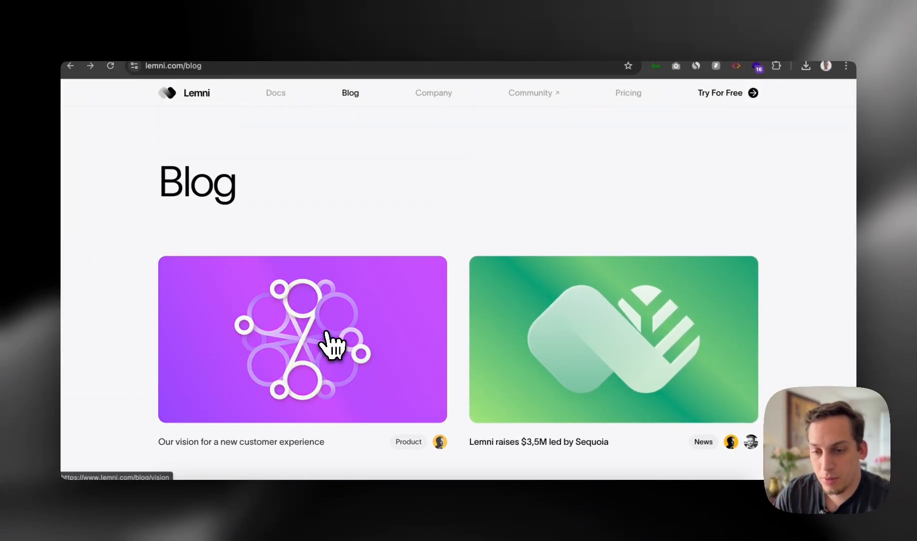
scroll(276, 286, "left", 5)
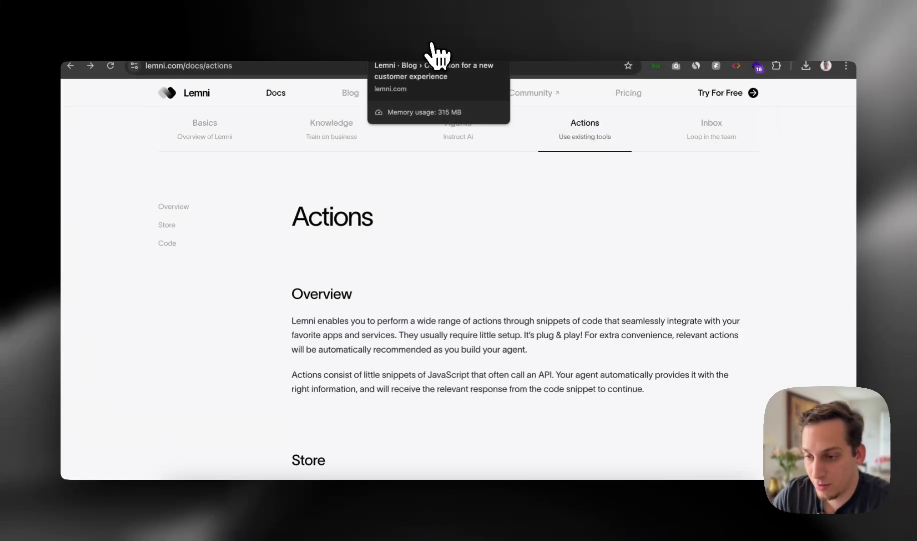
Switch back to the vision post and look through Lemni's company page, covering the team section and the open job roles
left_click(536, 50)
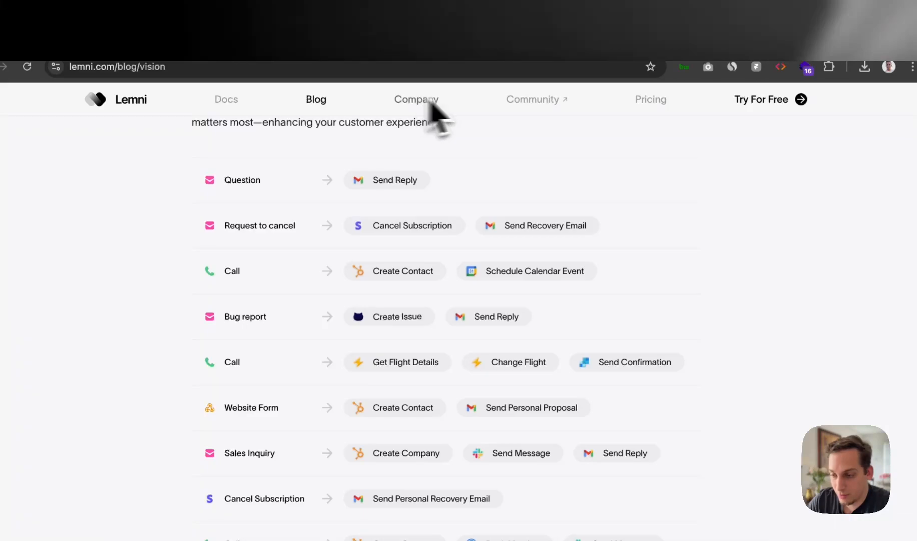
left_click(422, 103)
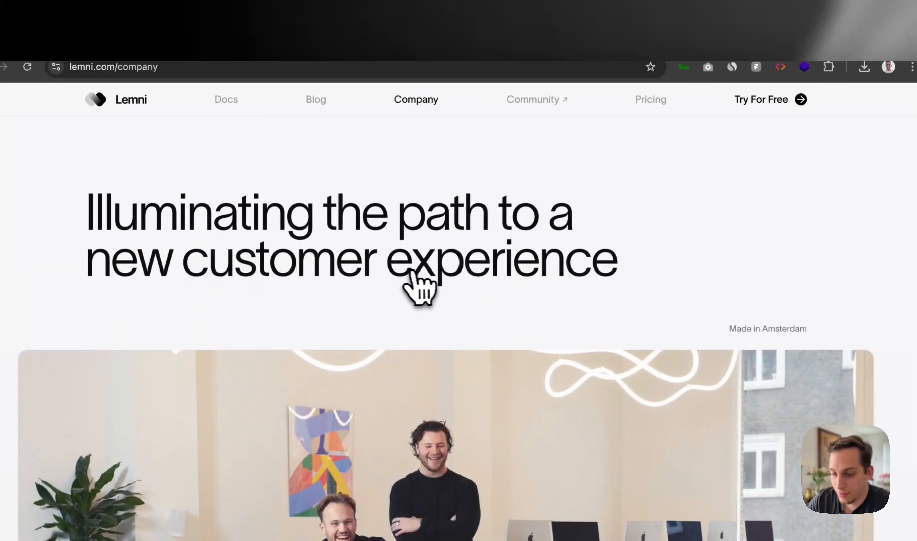
scroll(391, 280, "down", 5)
scroll(393, 280, "down", 10)
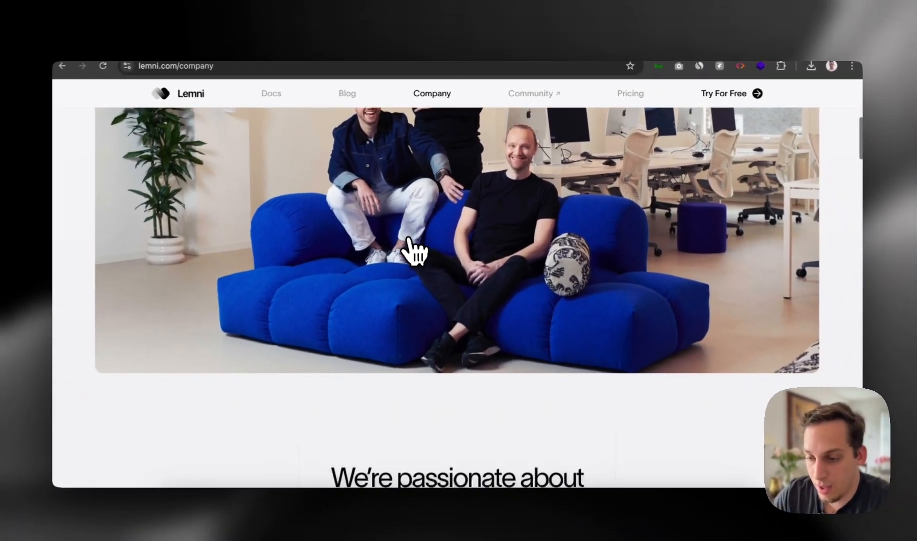
scroll(415, 246, "down", 2)
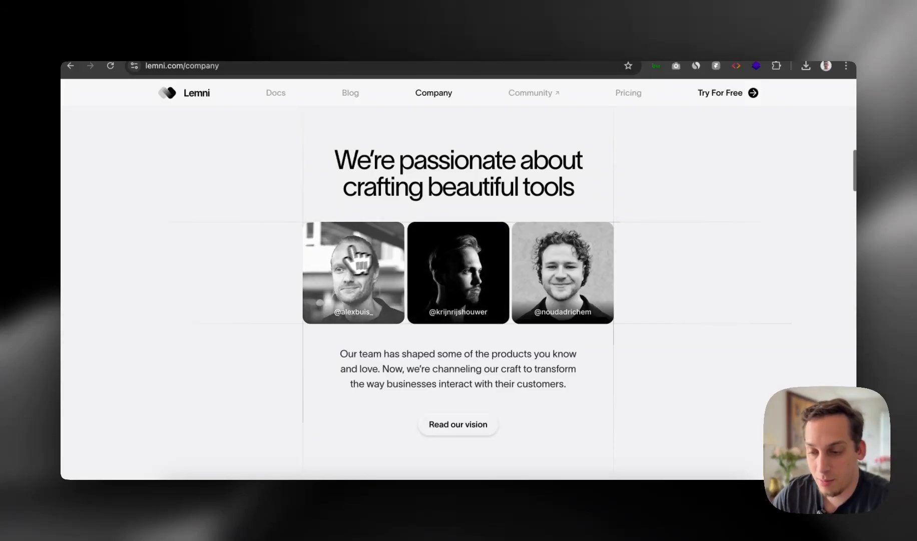
scroll(306, 283, "down", 5)
scroll(304, 285, "down", 10)
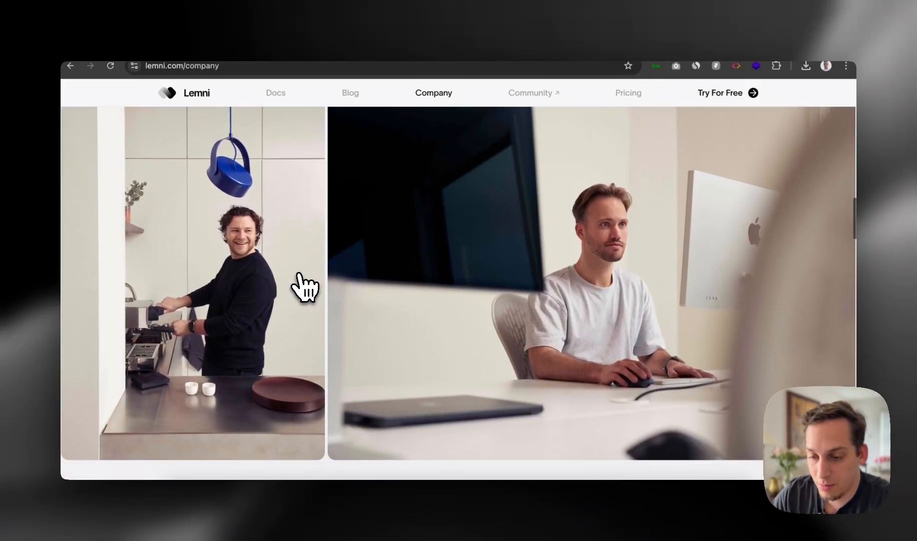
scroll(305, 286, "down", 3)
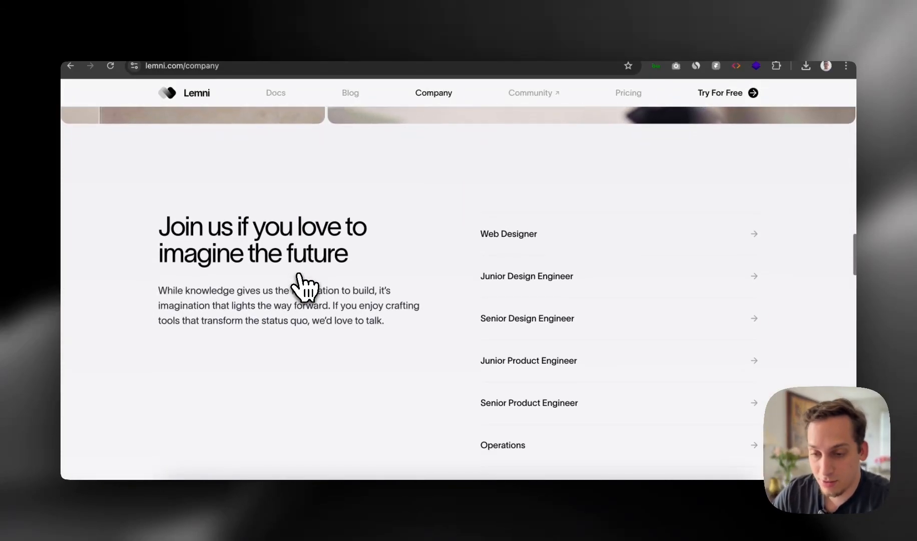
scroll(349, 295, "down", 3)
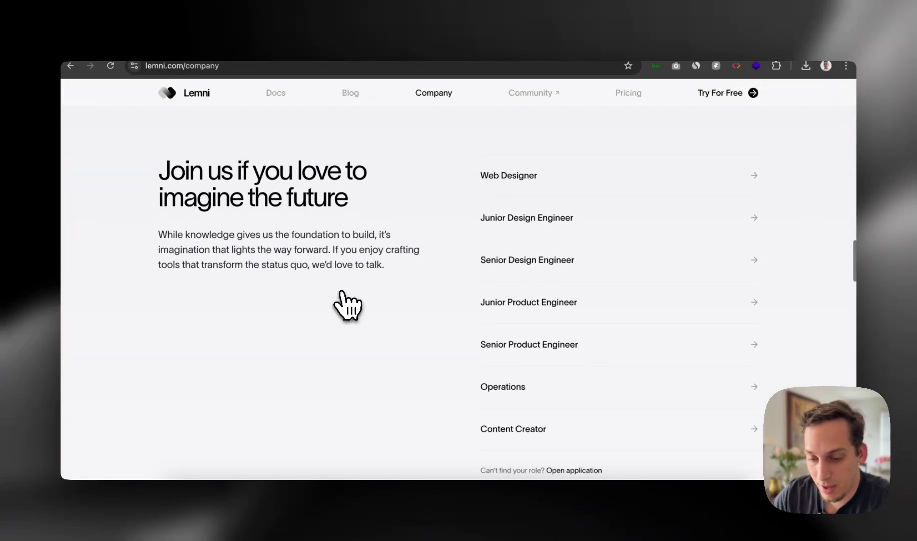